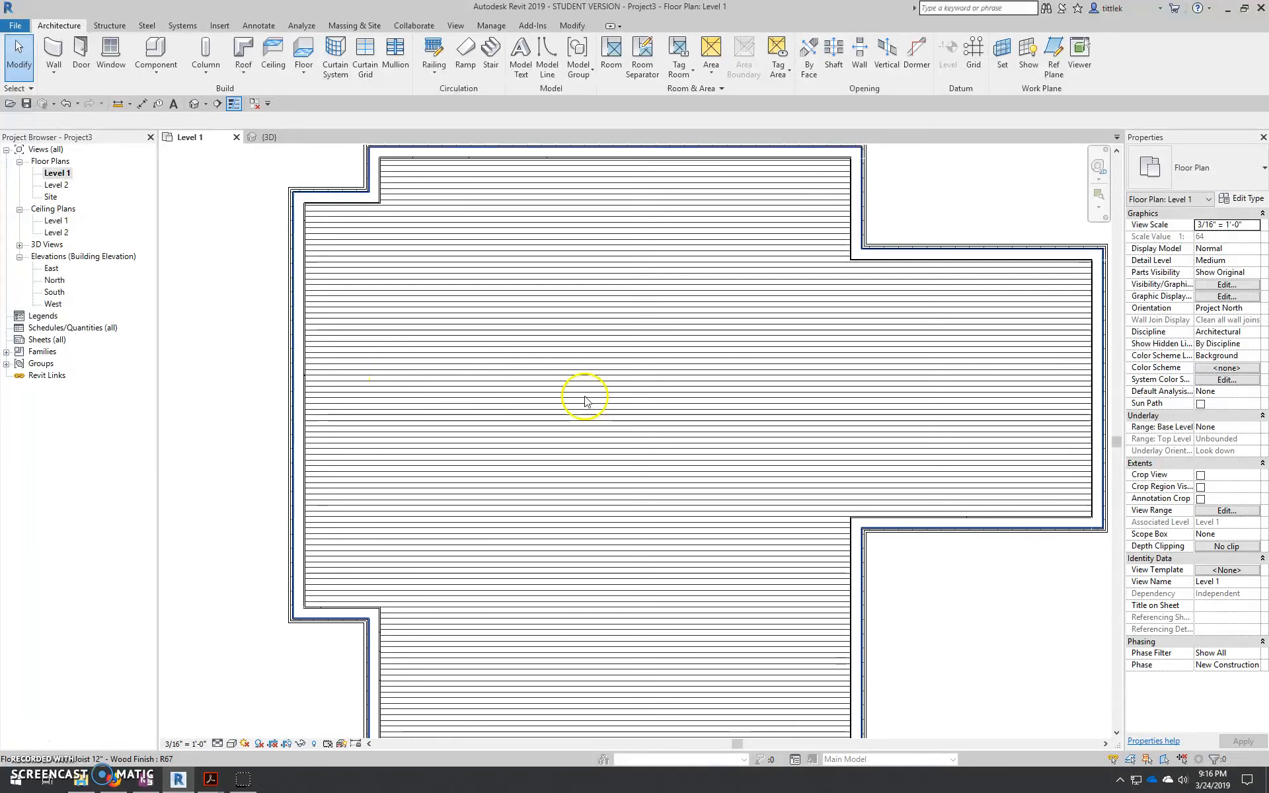
# Step: Enable selecting elements by face and hide the floor's foreground surface pattern with a by-element graphics override in the Level 1 plan
pyautogui.scroll(-2, 617, 404)
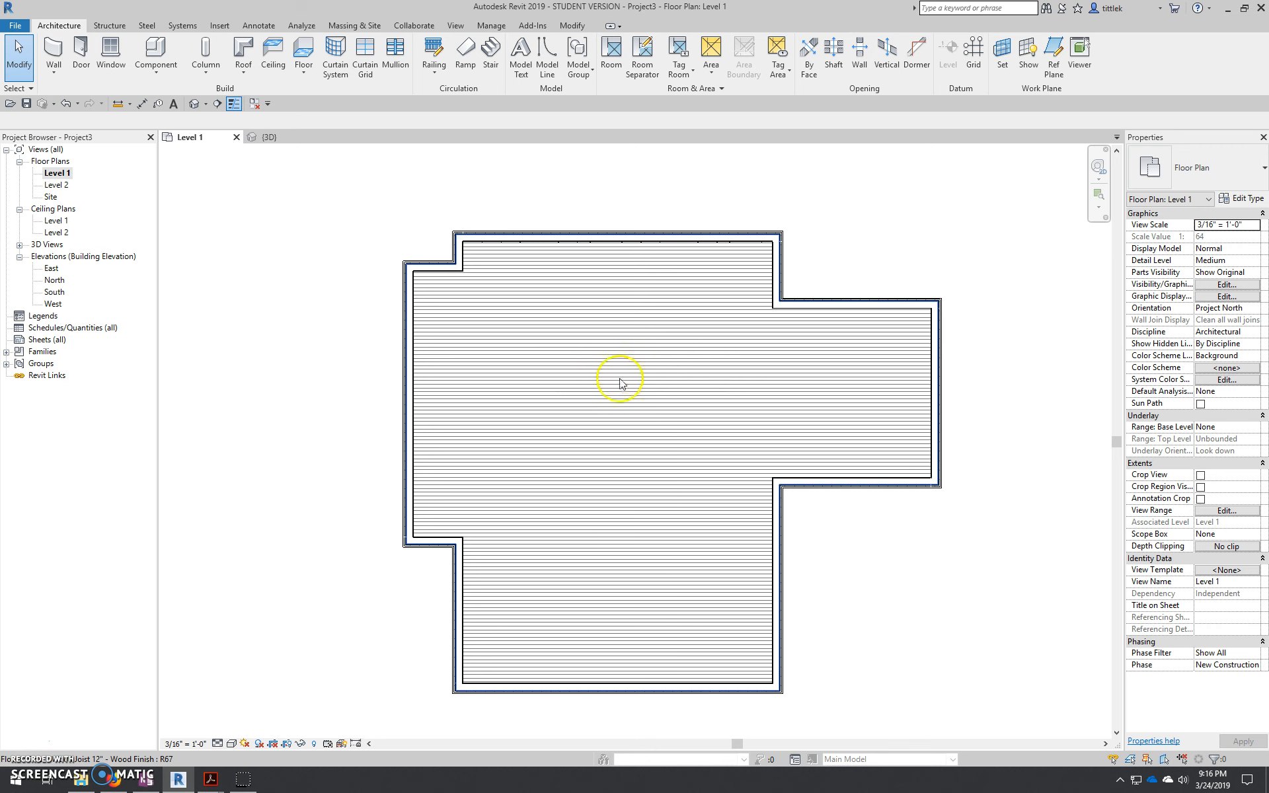
pyautogui.click(1165, 760)
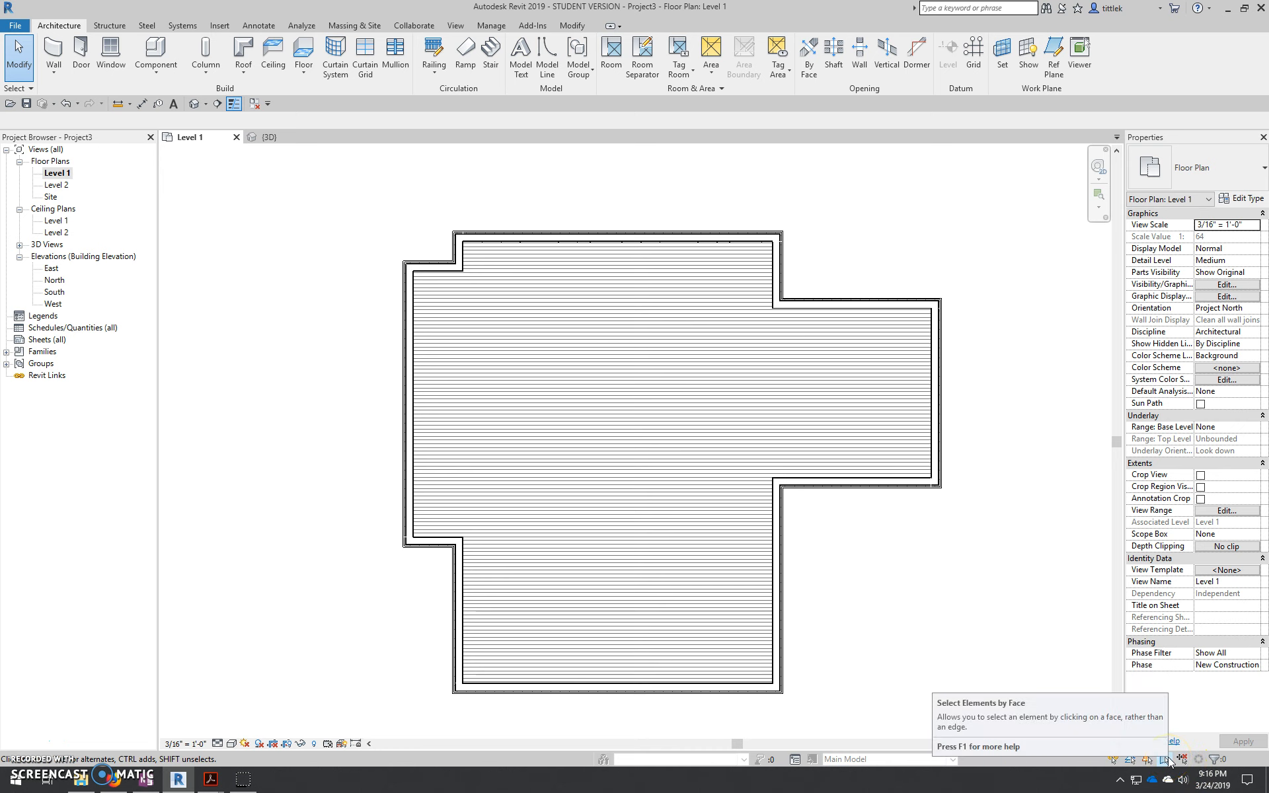
pyautogui.click(621, 411)
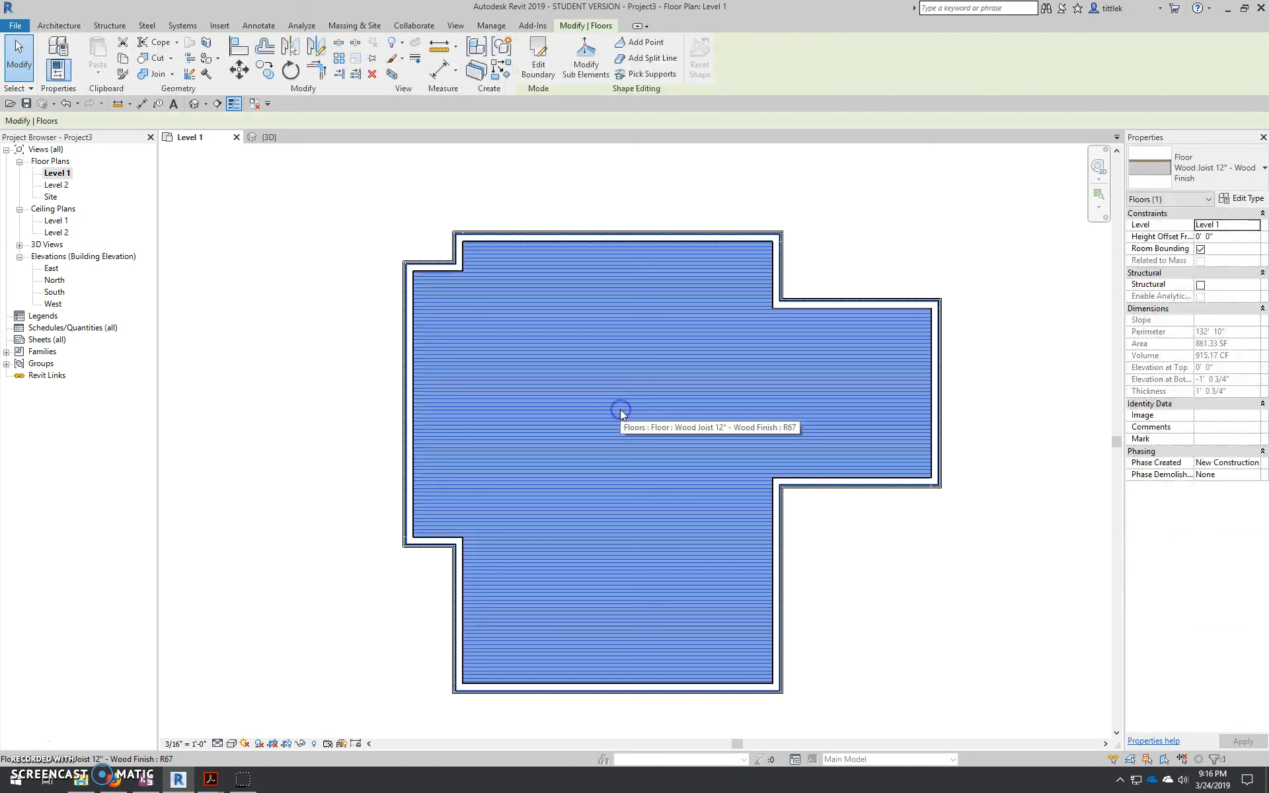
pyautogui.rightClick(575, 338)
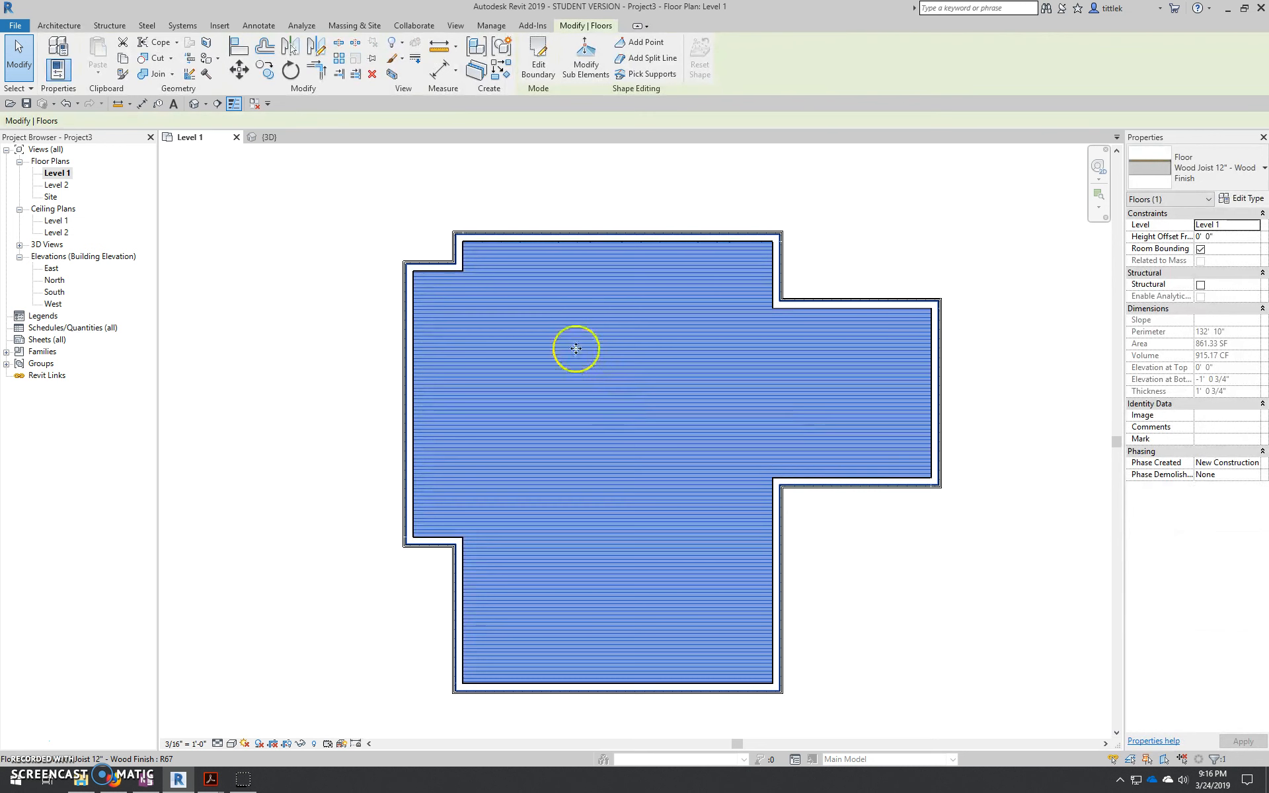
pyautogui.click(694, 419)
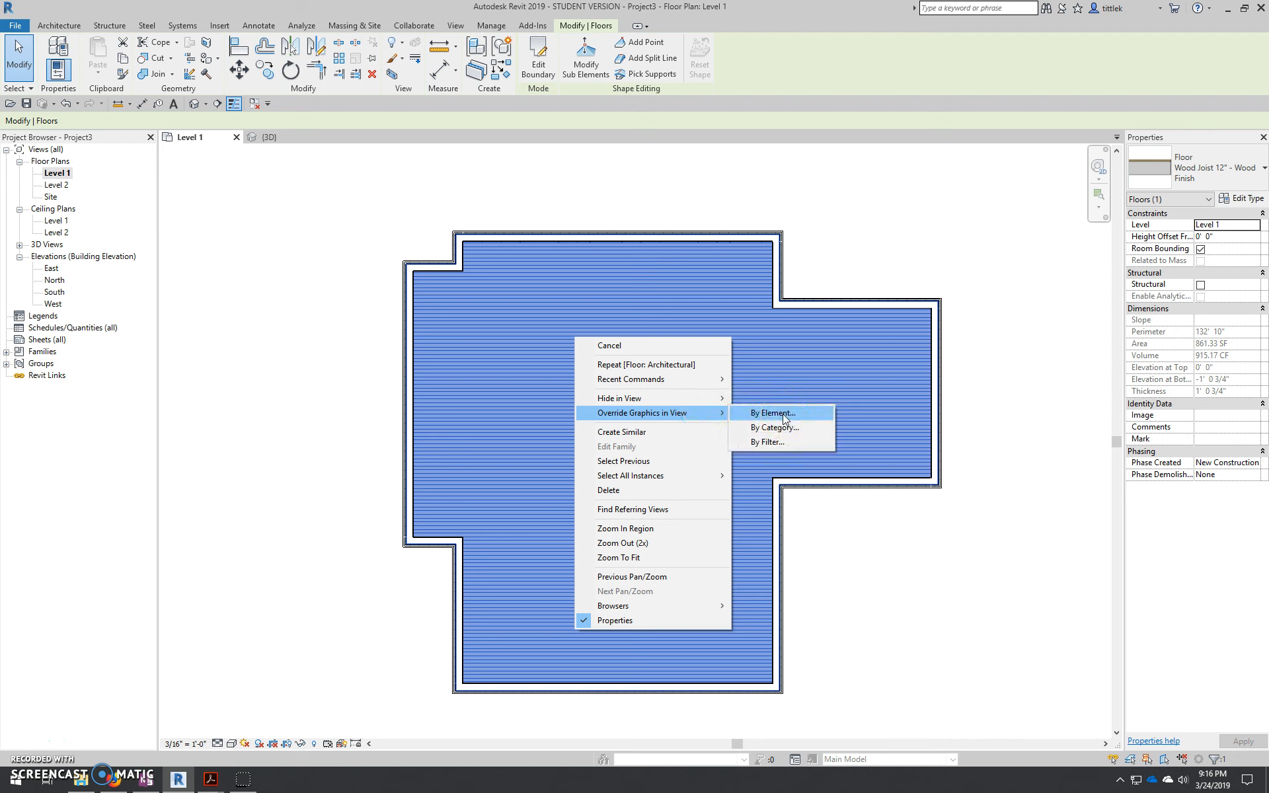
pyautogui.click(783, 414)
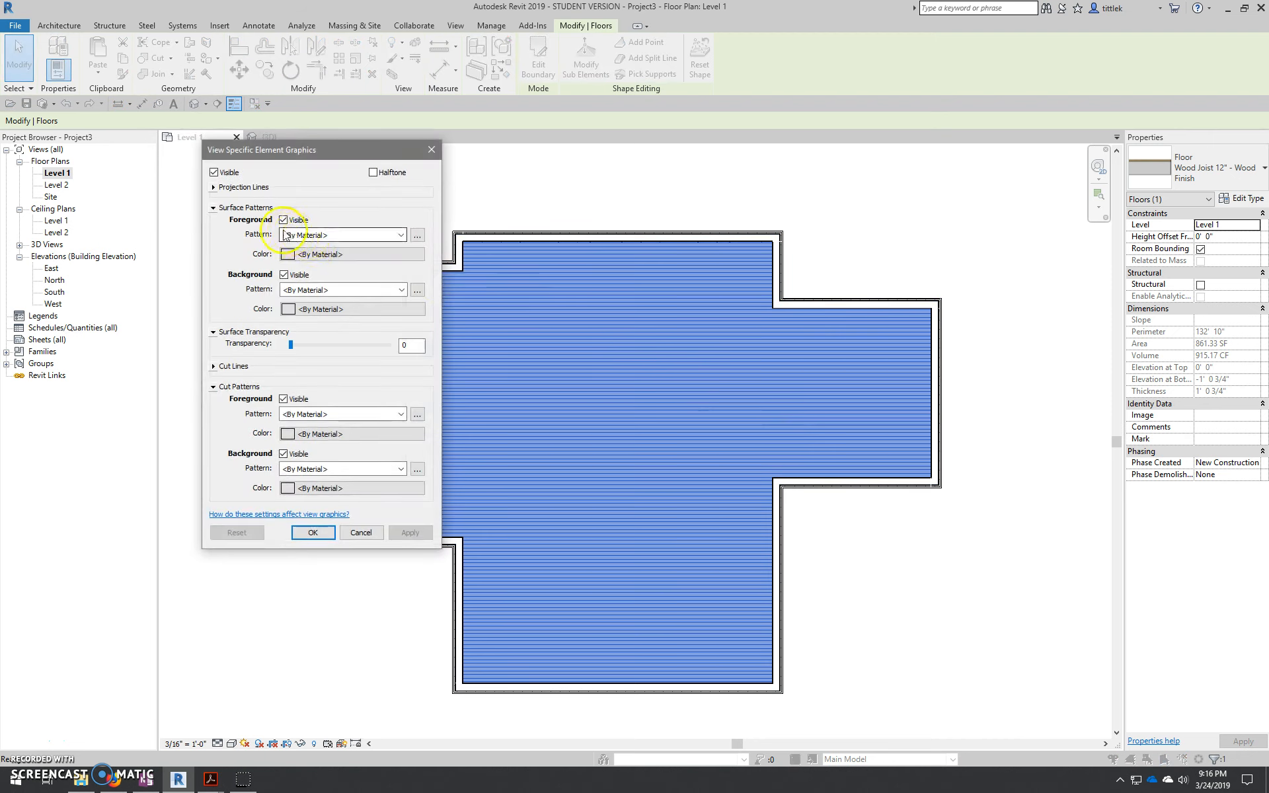
pyautogui.click(284, 221)
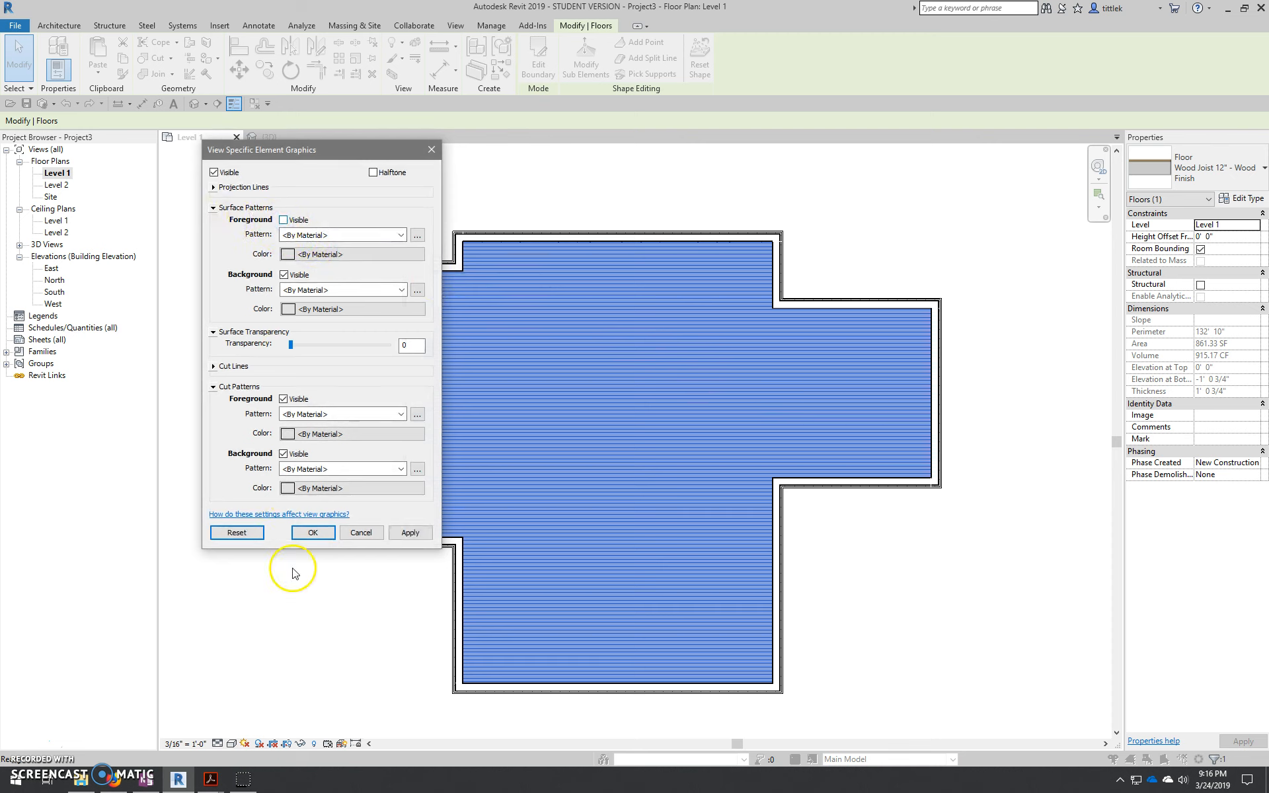
pyautogui.click(313, 532)
pyautogui.click(847, 583)
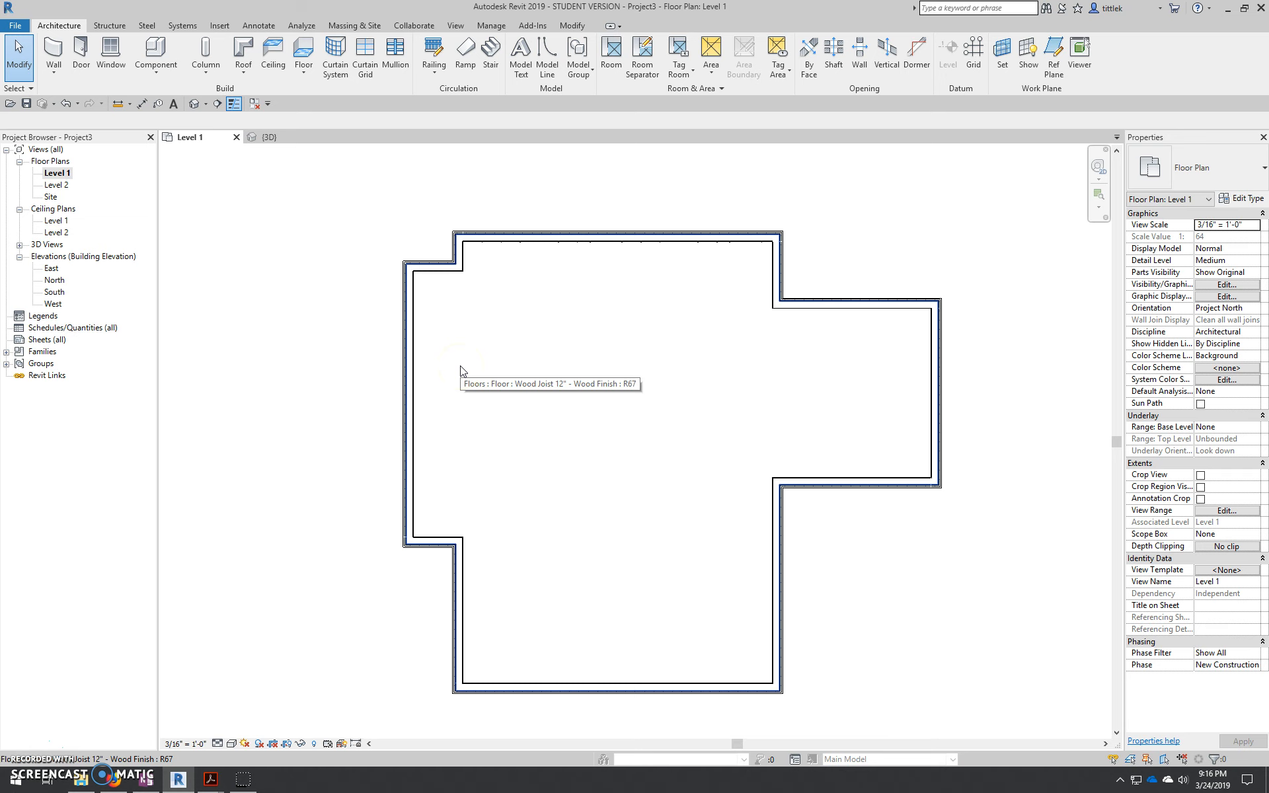
# Step: Examine the exterior wall layers at the plan's upper-left corner and the overall building outline
pyautogui.scroll(5, 397, 261)
pyautogui.scroll(4, 429, 268)
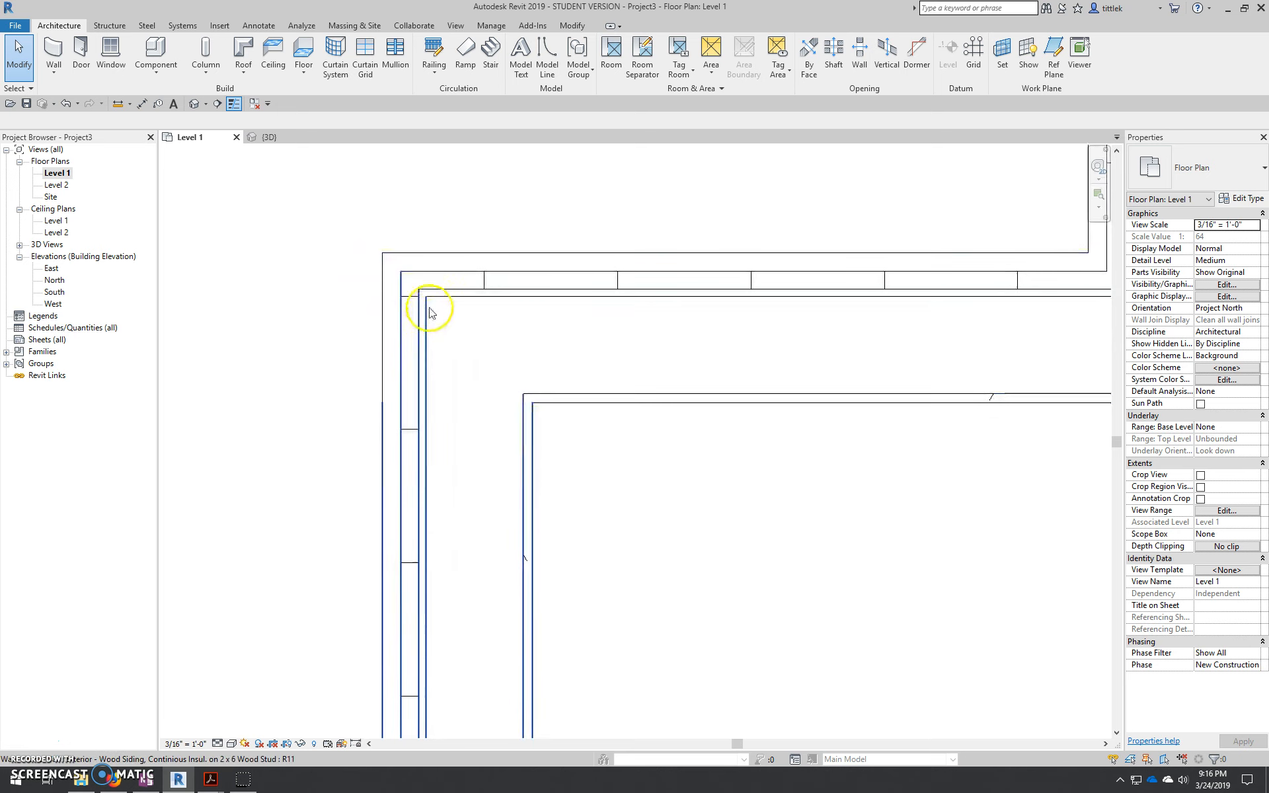
pyautogui.scroll(-4, 430, 305)
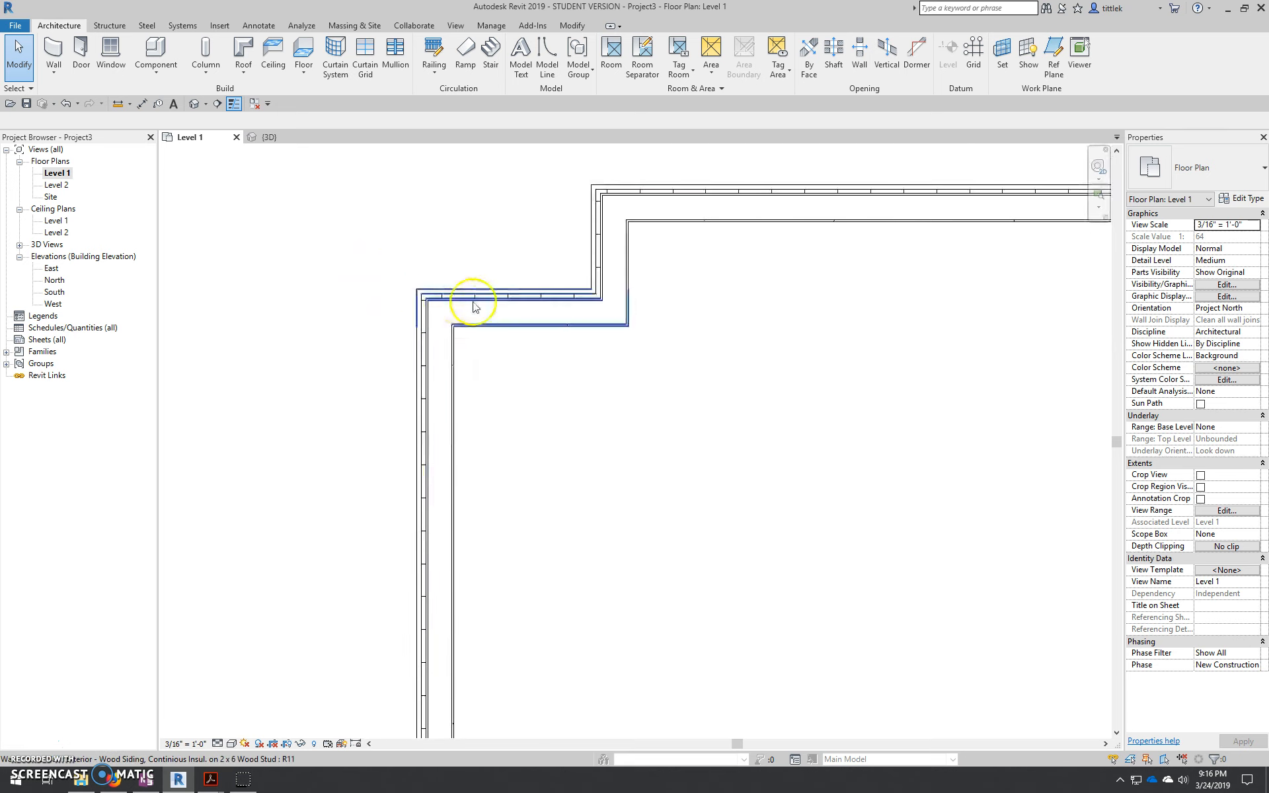
pyautogui.scroll(-6, 504, 331)
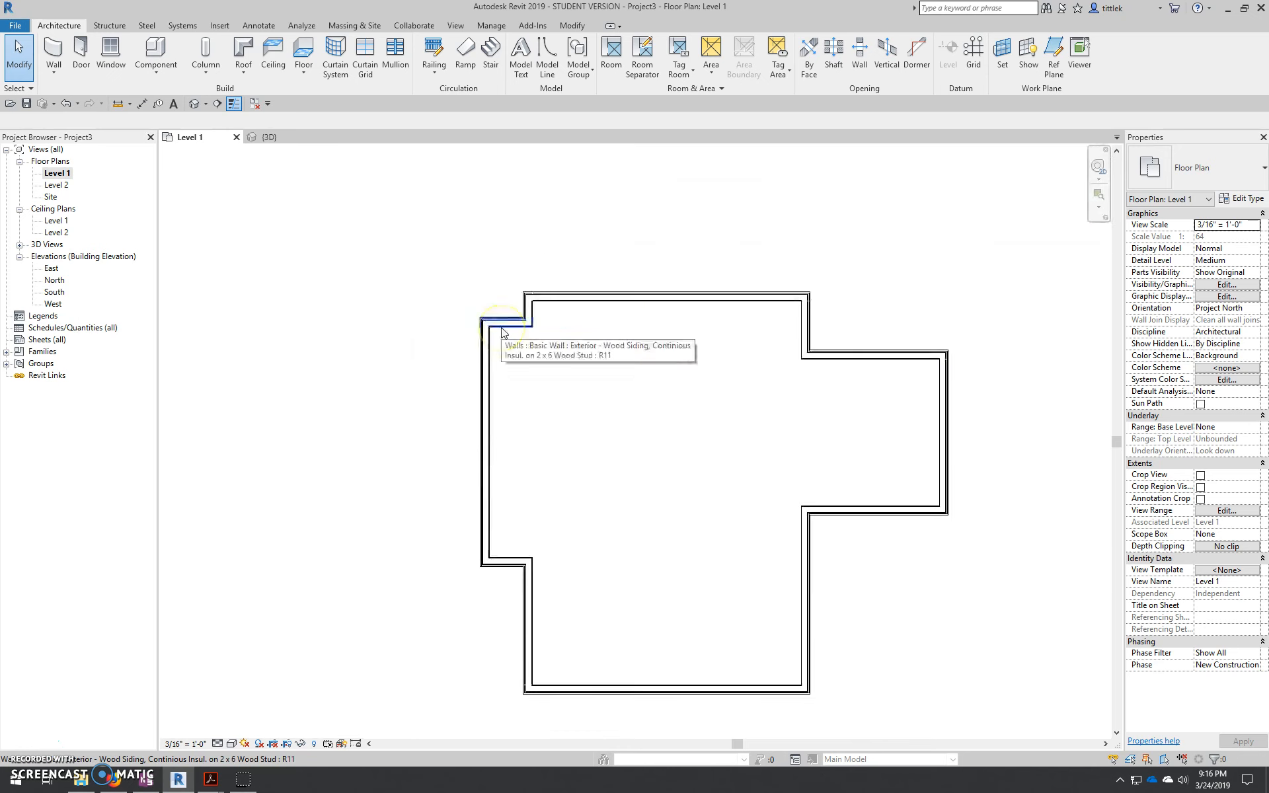
pyautogui.moveTo(515, 334); pyautogui.dragTo(627, 291, button='middle')
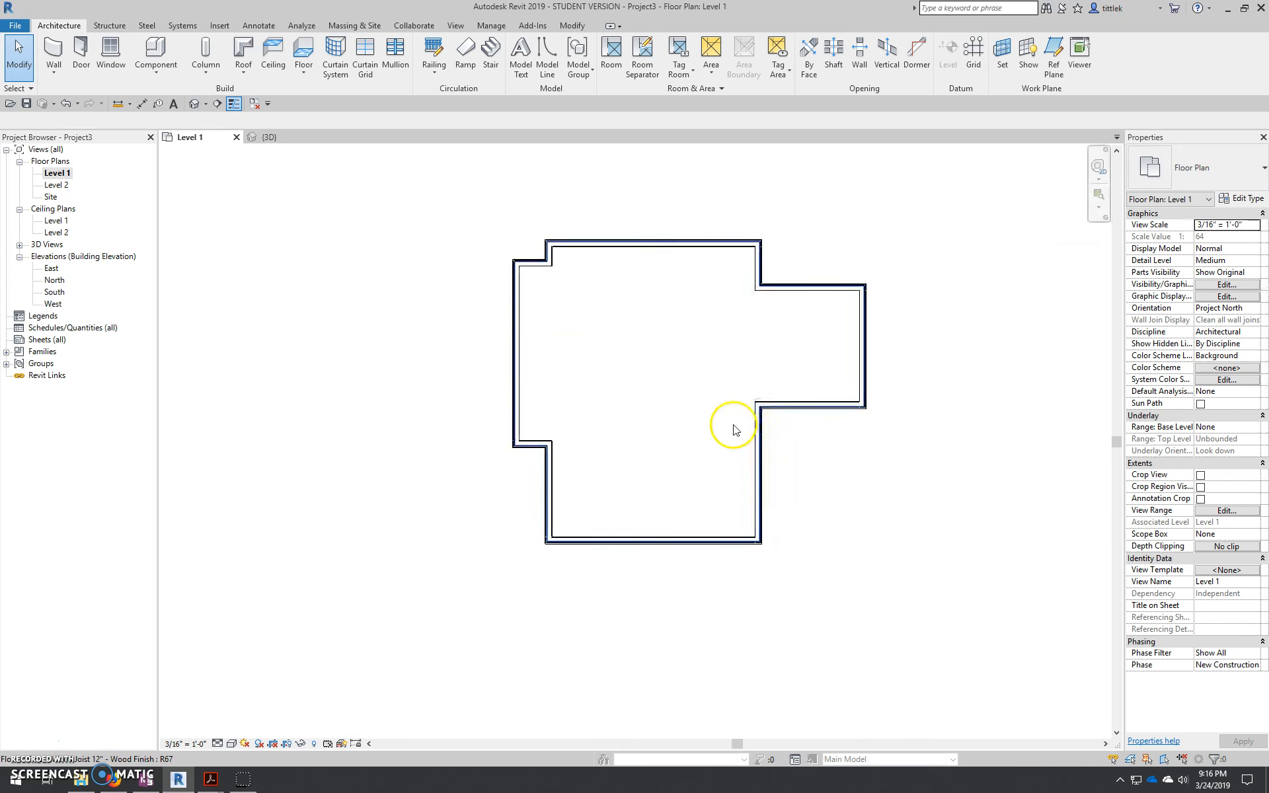
pyautogui.moveTo(669, 424); pyautogui.dragTo(653, 491, button='middle')
pyautogui.scroll(2, 585, 552)
pyautogui.moveTo(687, 427); pyautogui.dragTo(668, 448, button='middle')
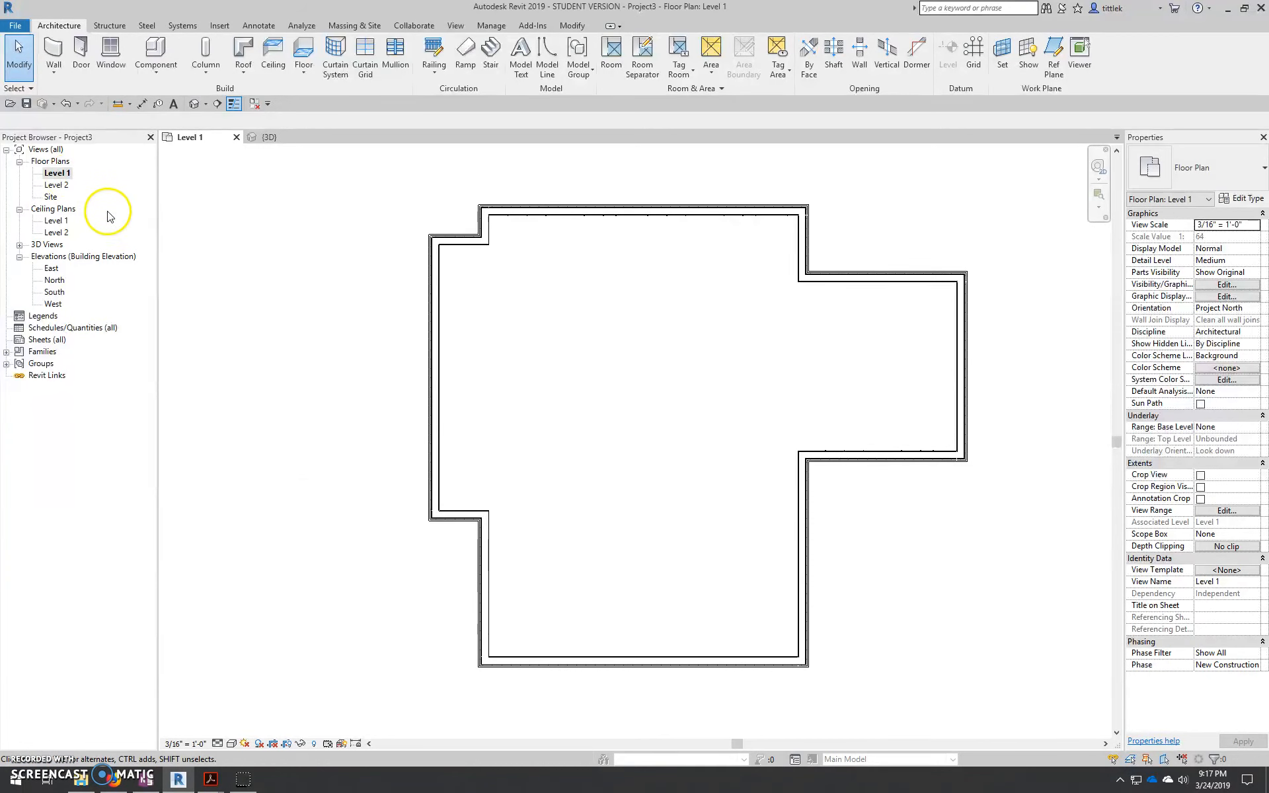
# Step: Open the South elevation and set its view scale to 3/16" = 1'-0"
pyautogui.doubleClick(53, 292)
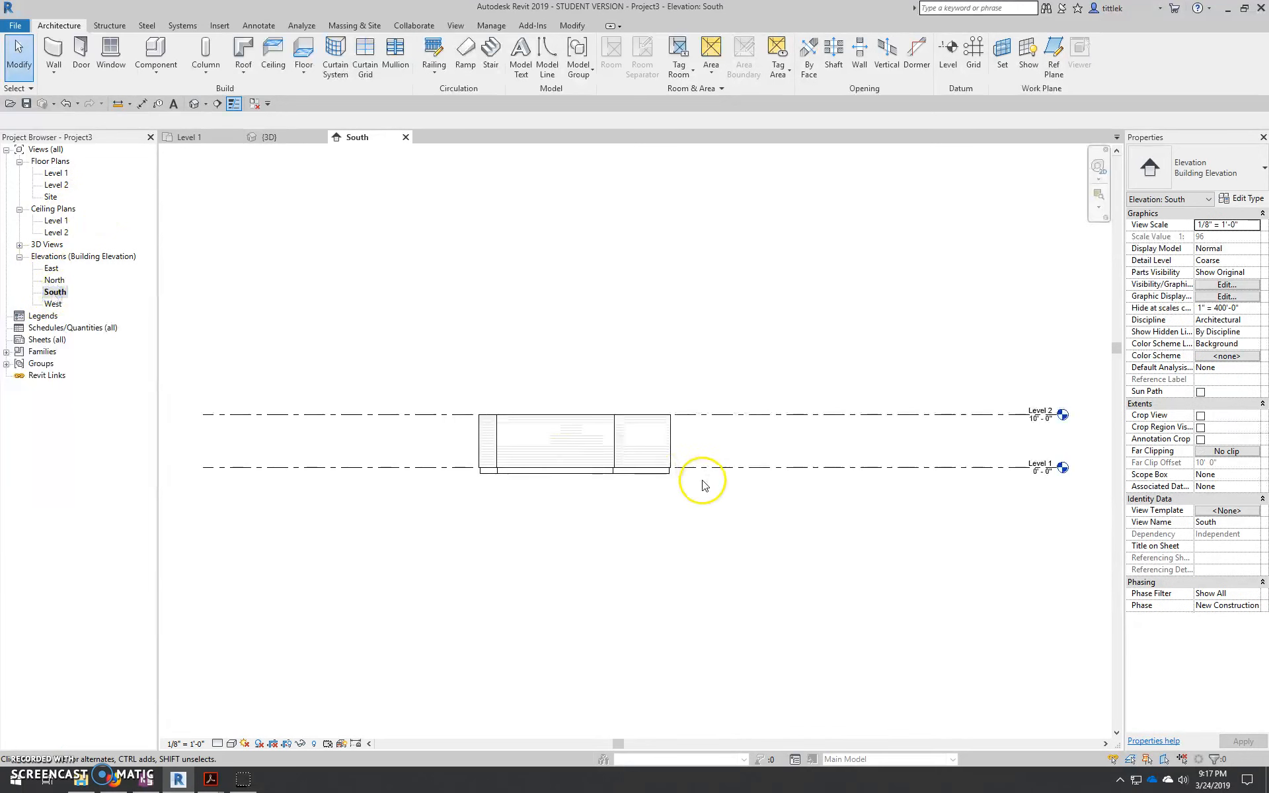
pyautogui.moveTo(317, 453); pyautogui.dragTo(345, 475, button='middle')
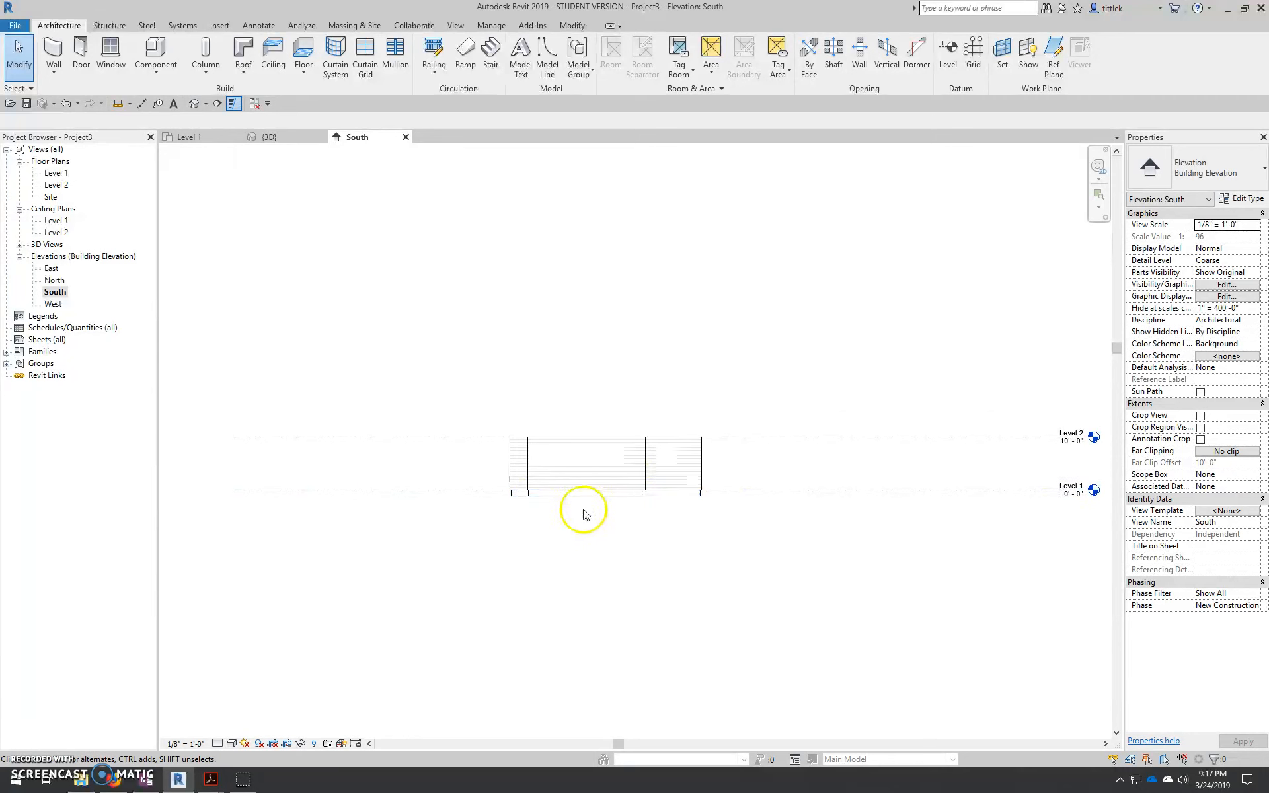
pyautogui.scroll(5, 545, 519)
pyautogui.scroll(2, 548, 519)
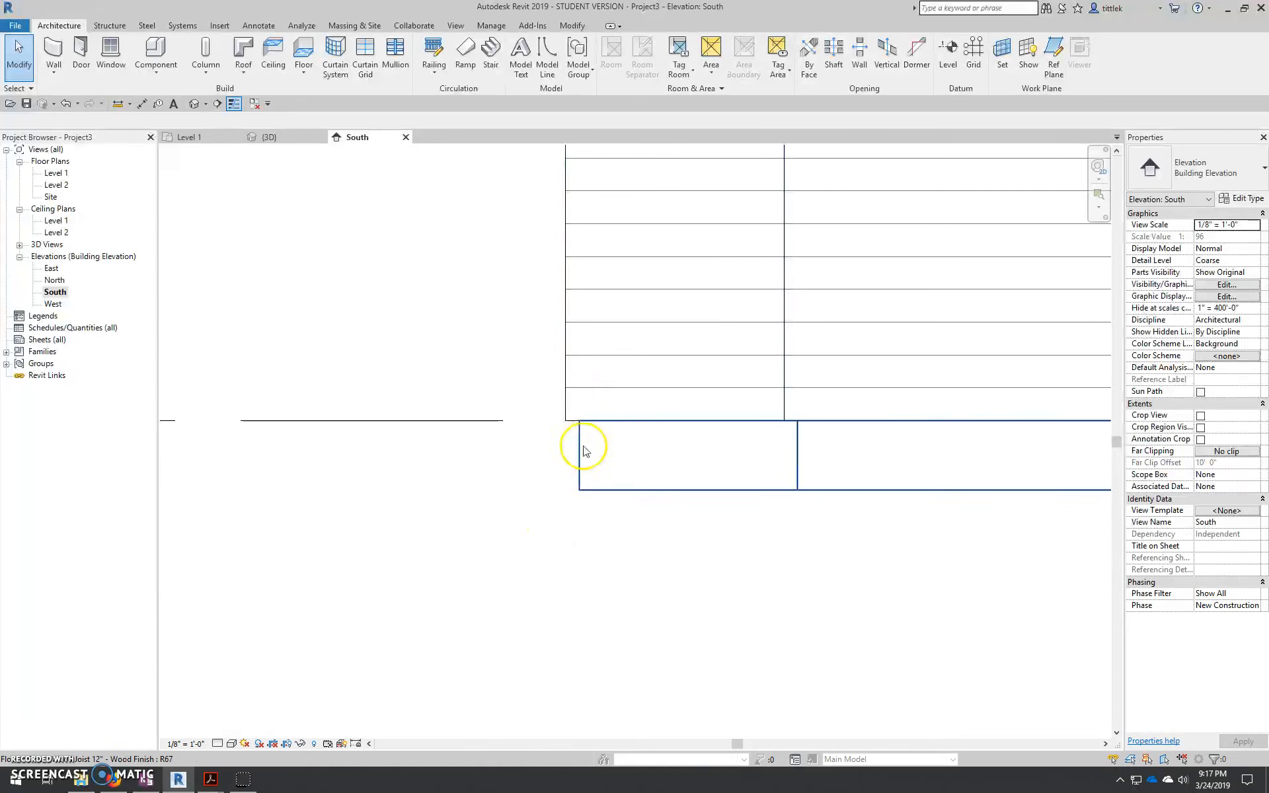
pyautogui.scroll(-5, 562, 484)
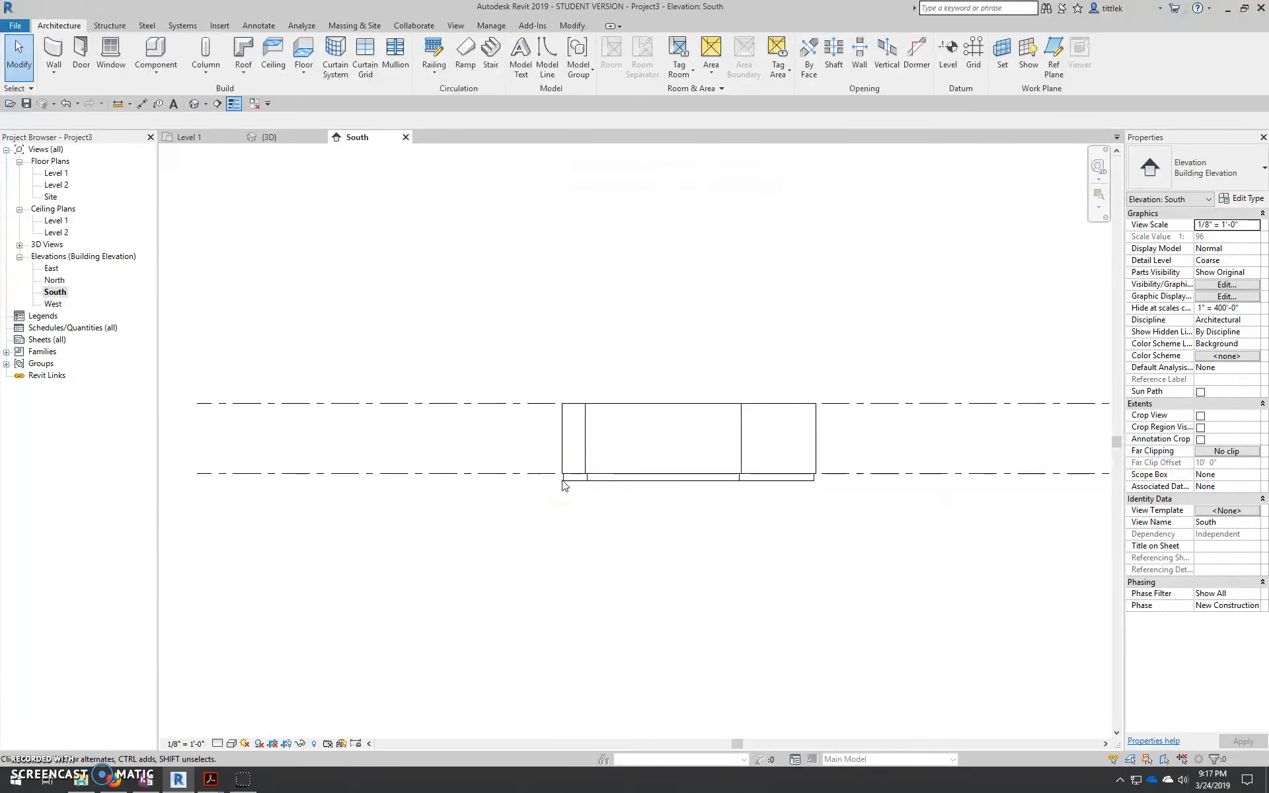
pyautogui.moveTo(657, 482); pyautogui.dragTo(663, 427, button='middle')
pyautogui.scroll(1, 660, 426)
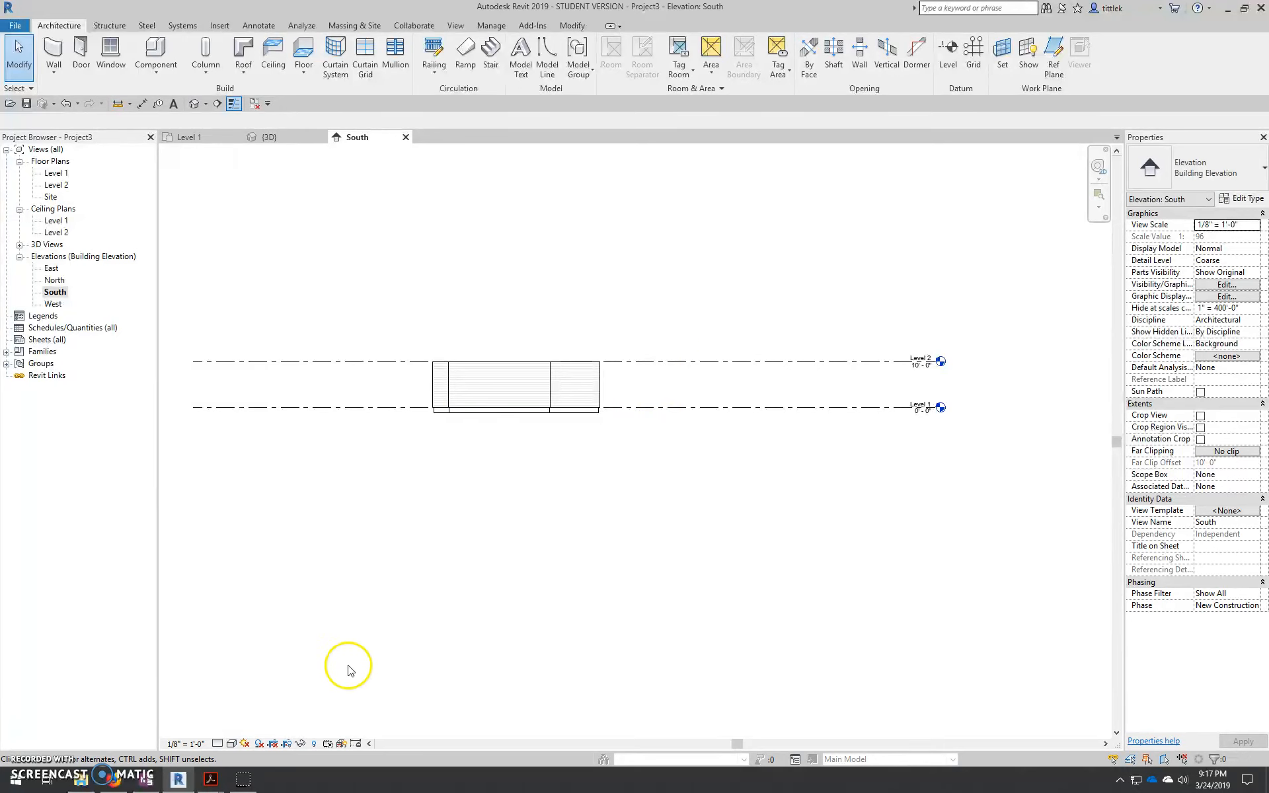
pyautogui.click(185, 743)
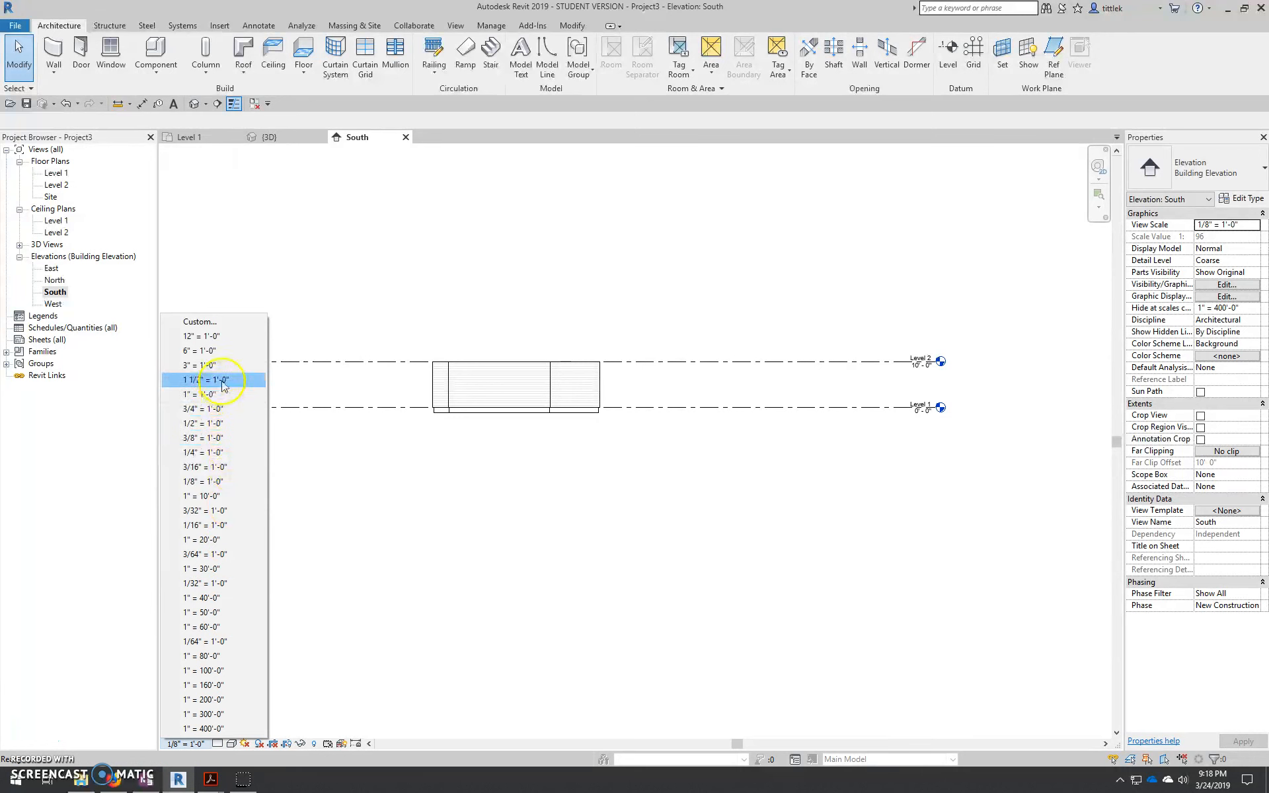
pyautogui.click(207, 466)
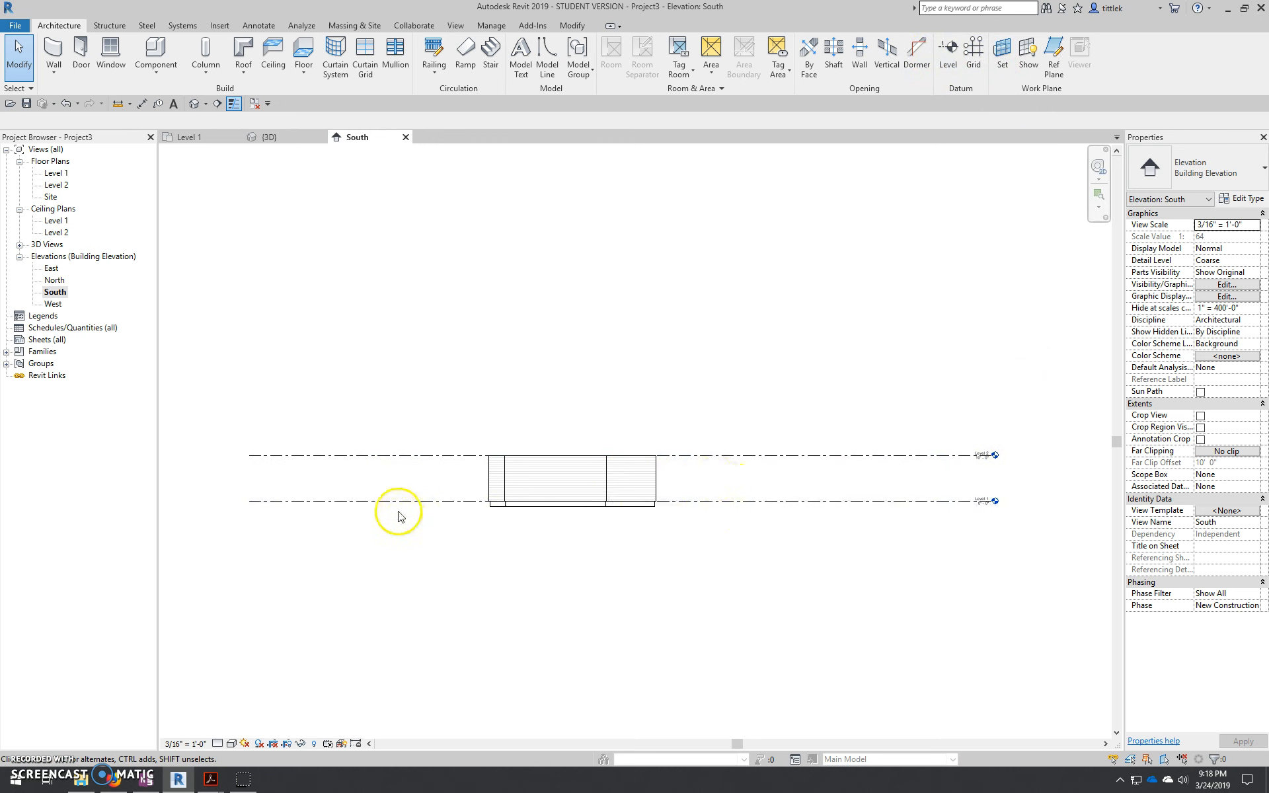
# Step: Shorten the Level 1 and Level 2 lines at both ends so they finish closer to the building
pyautogui.click(395, 456)
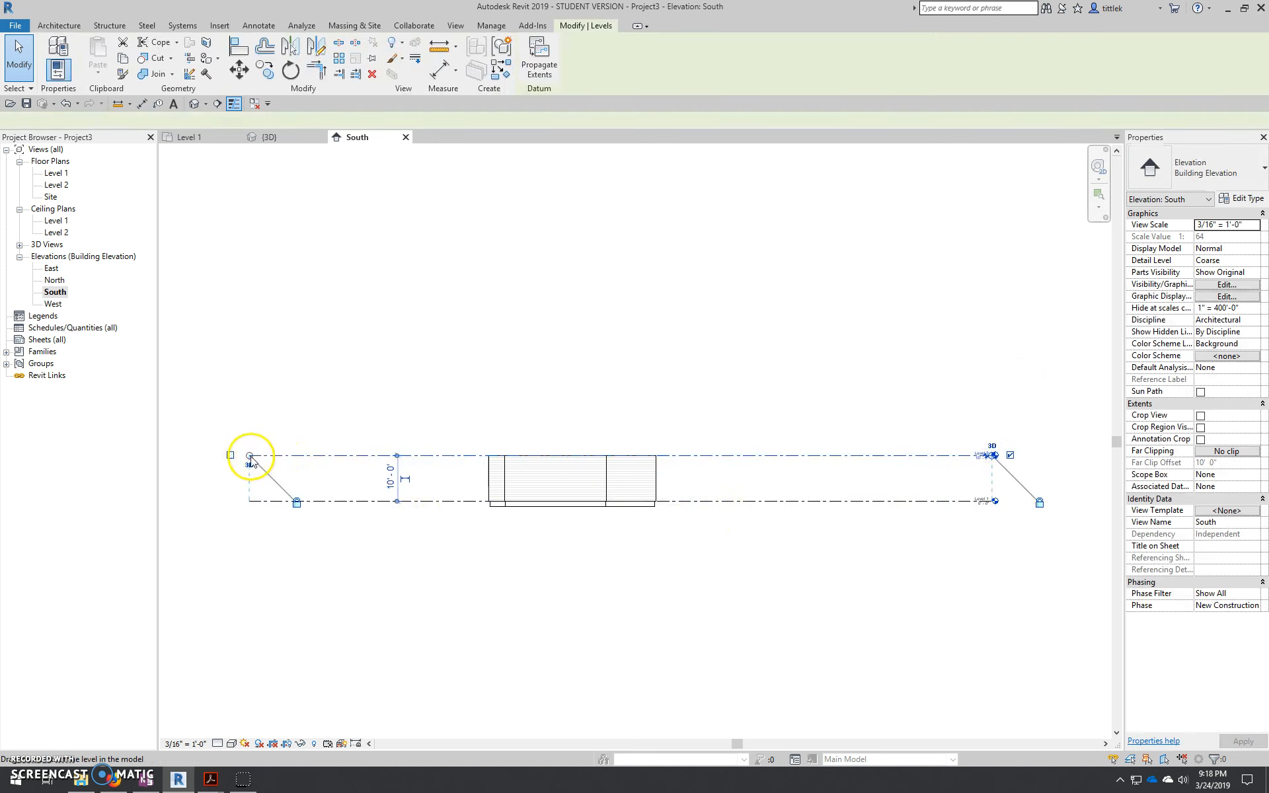
pyautogui.moveTo(383, 454); pyautogui.dragTo(442, 456)
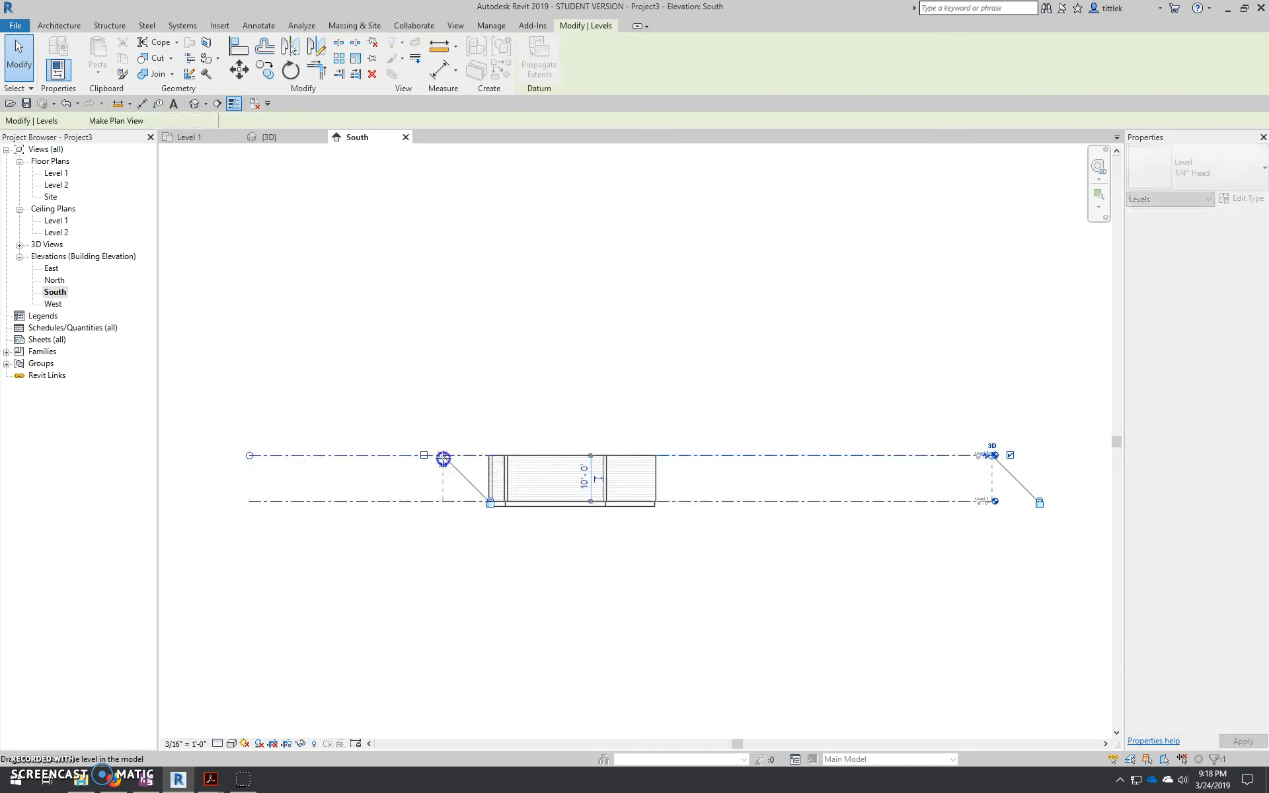
pyautogui.moveTo(991, 456); pyautogui.dragTo(715, 456)
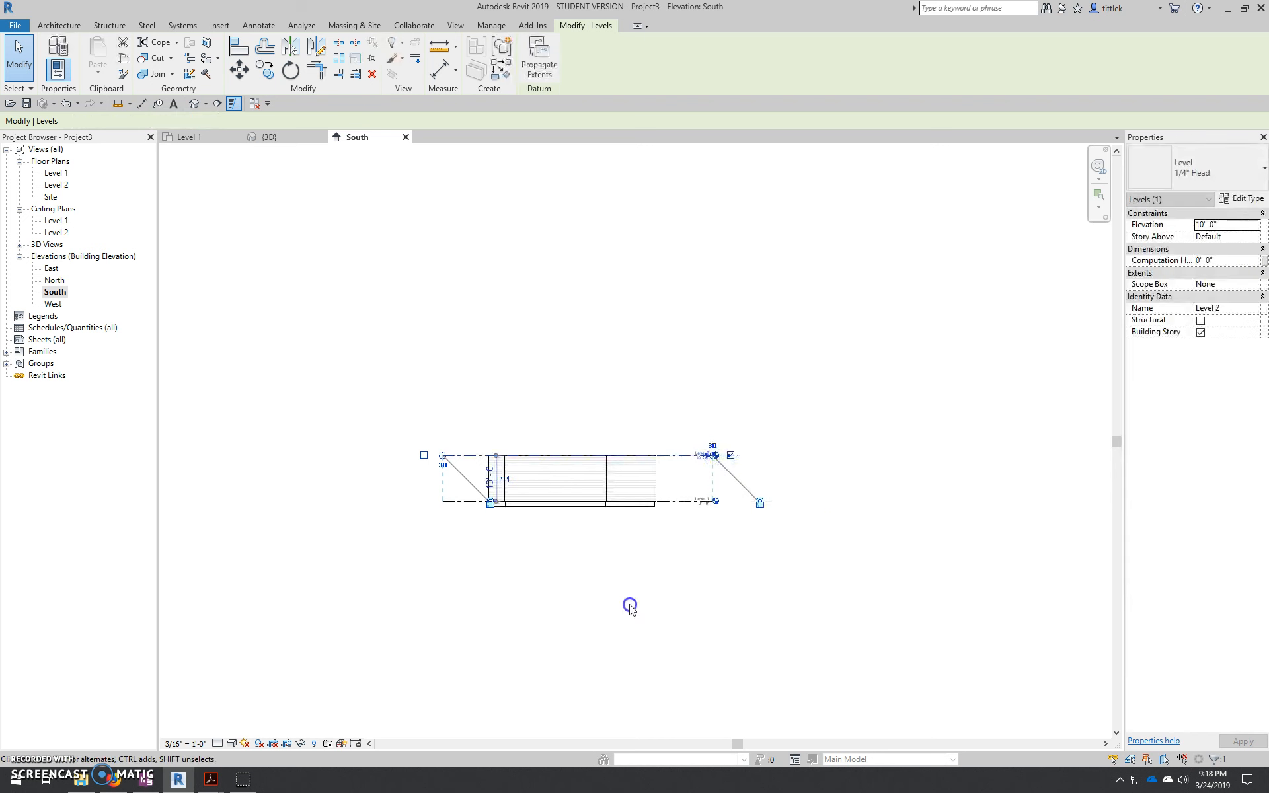
pyautogui.click(630, 607)
pyautogui.scroll(4, 521, 477)
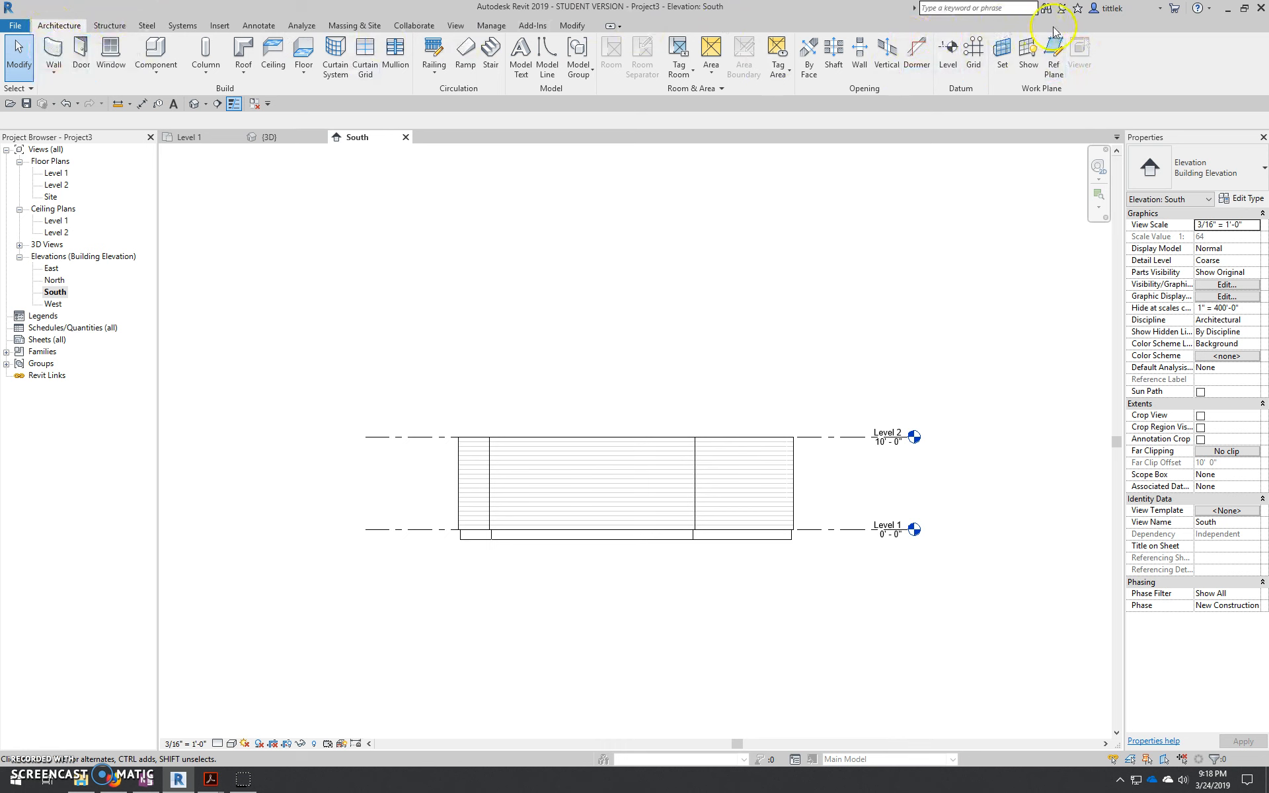
# Step: Draw a new level about 11' 6" below Level 1, aligned with the ends of the existing levels, skipping the project save
pyautogui.click(949, 53)
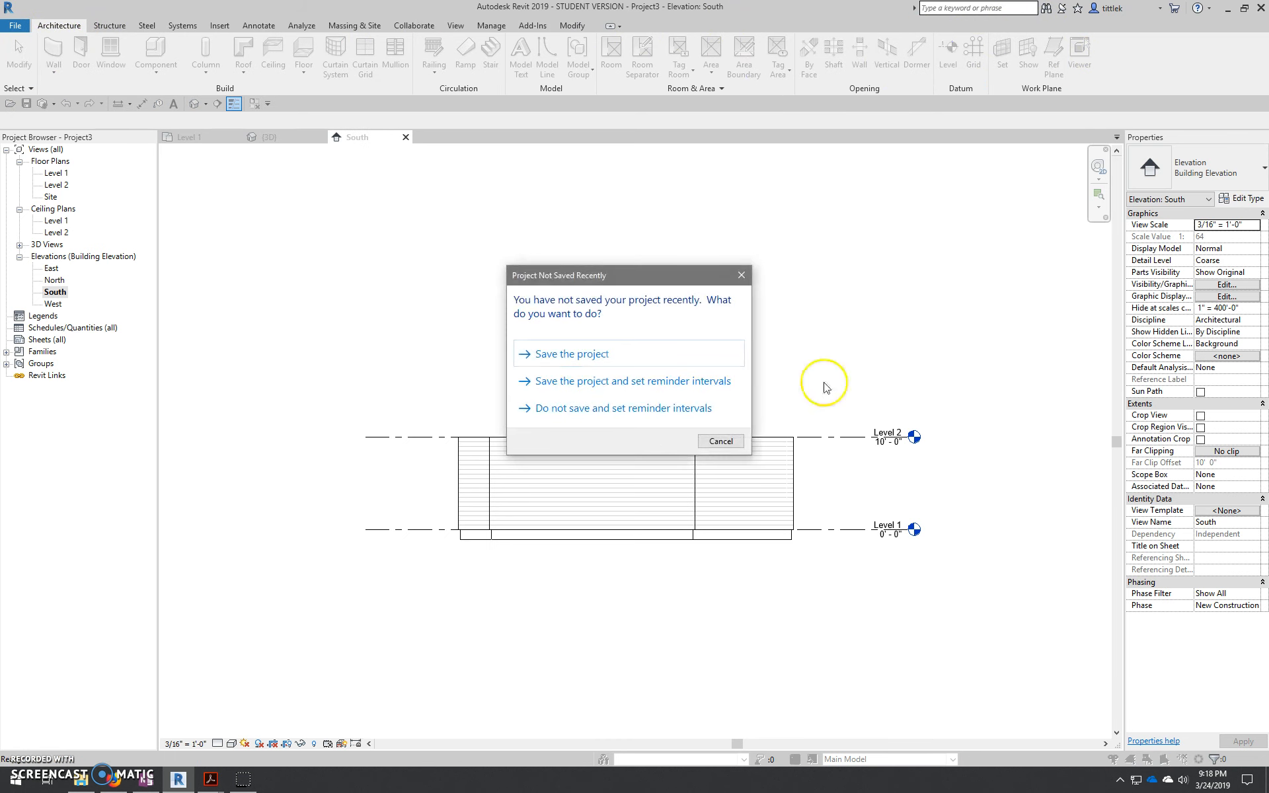
pyautogui.click(715, 439)
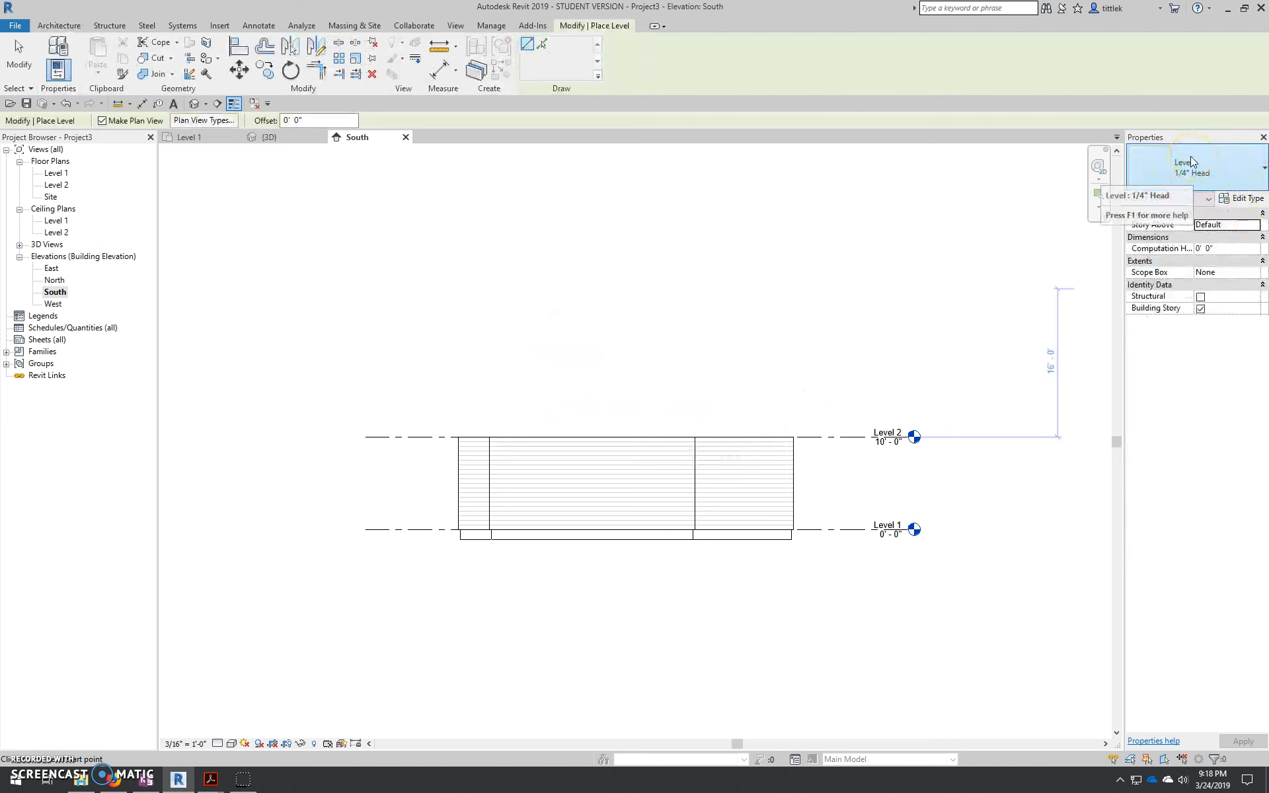
pyautogui.click(894, 441)
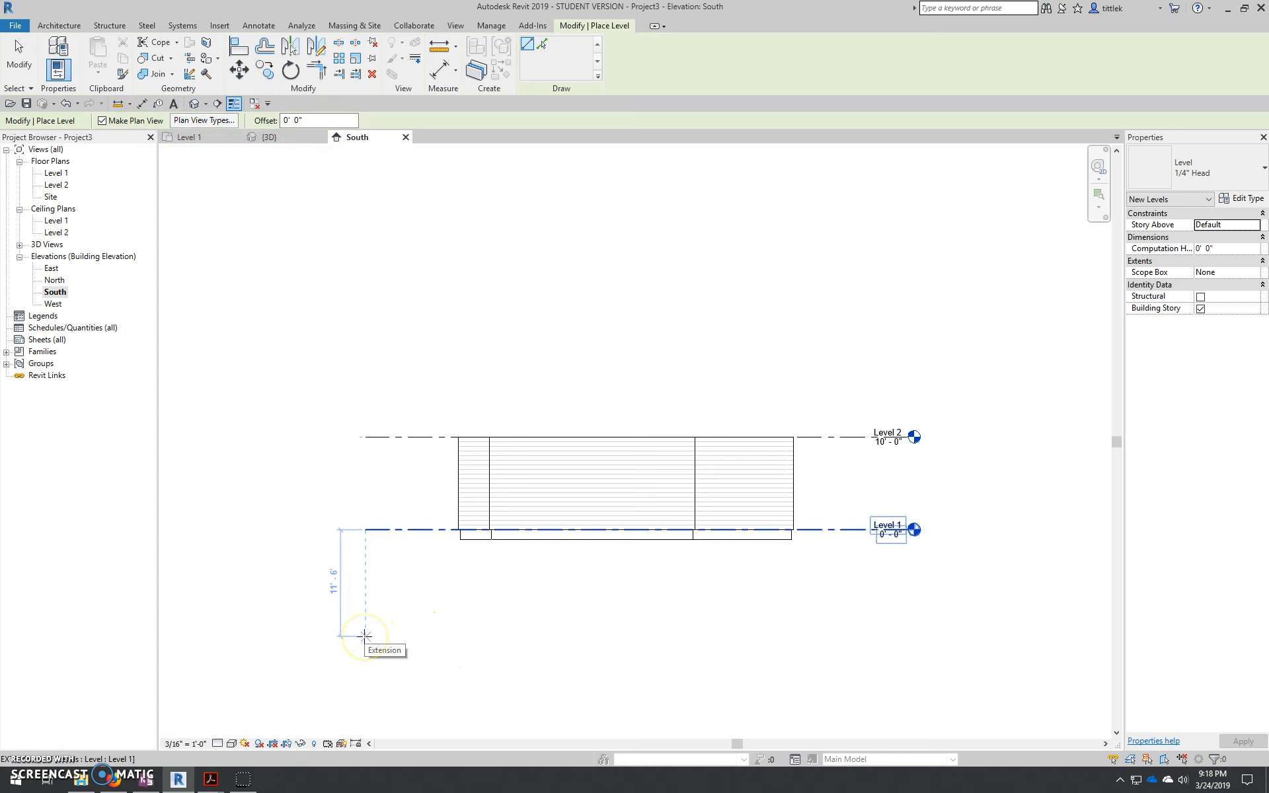
pyautogui.click(365, 636)
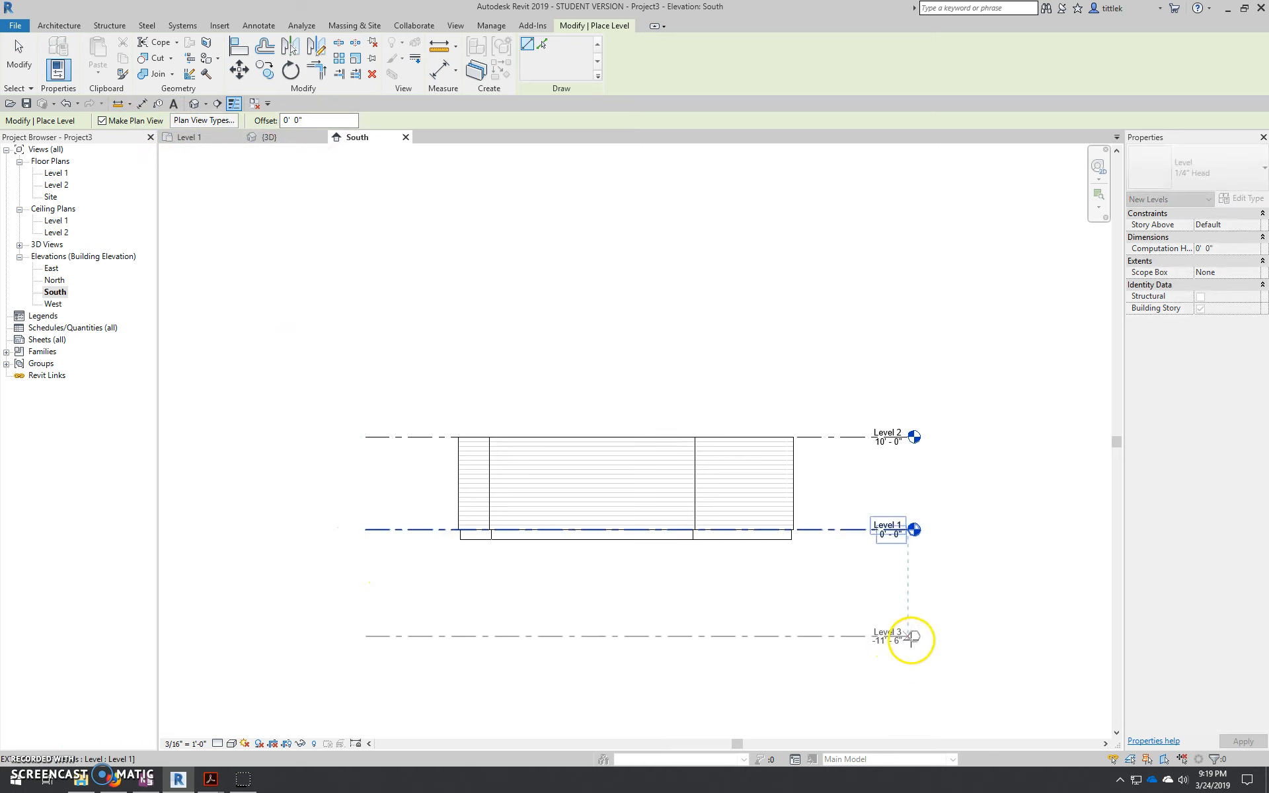
pyautogui.click(905, 624)
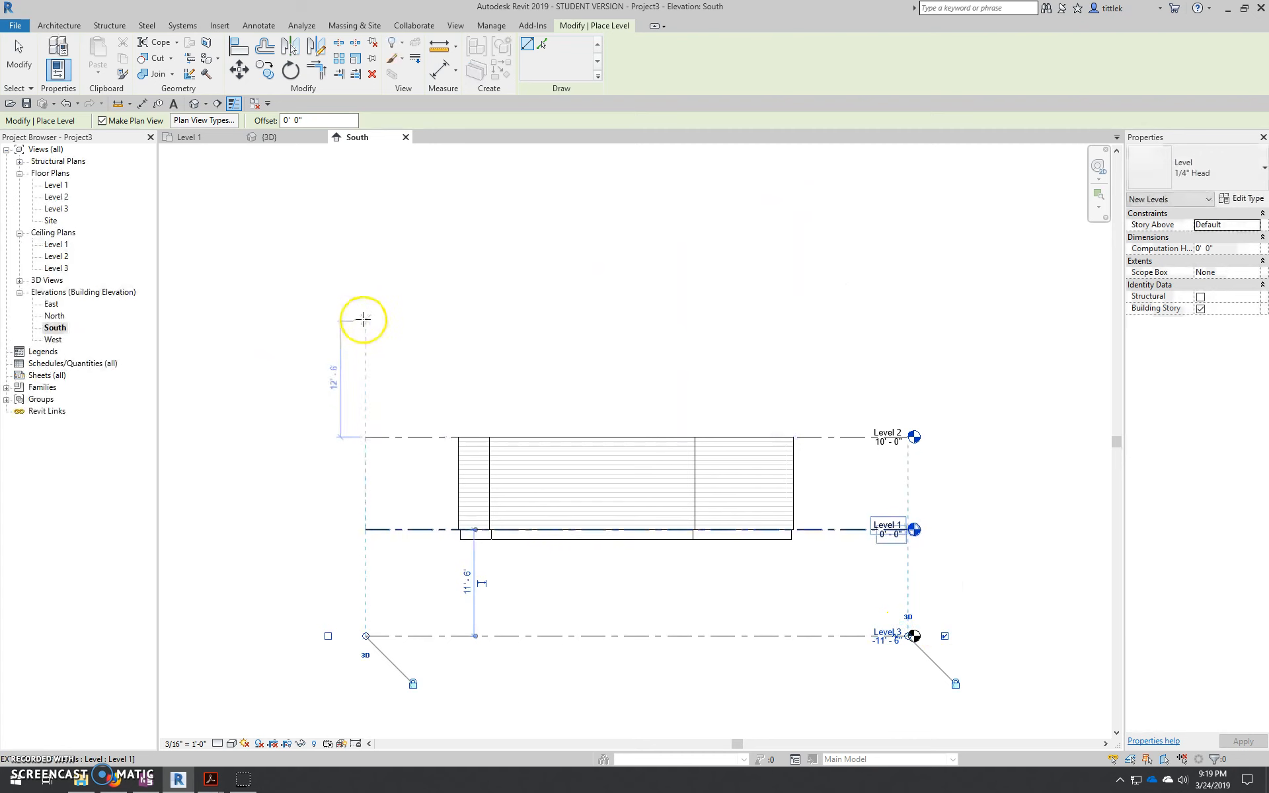
# Step: Draw another level about 13' above Level 2, aligned with the existing level ends, and finish placing levels
pyautogui.click(362, 319)
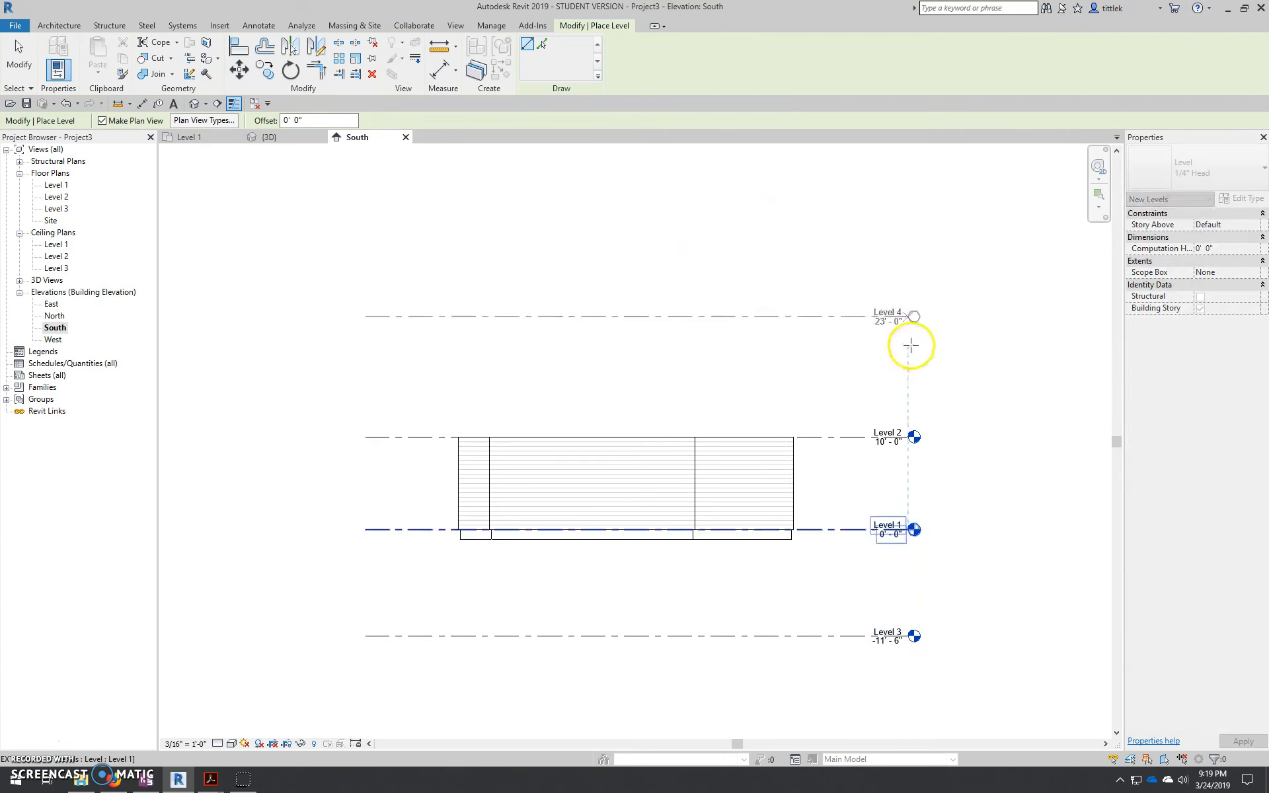
pyautogui.click(906, 319)
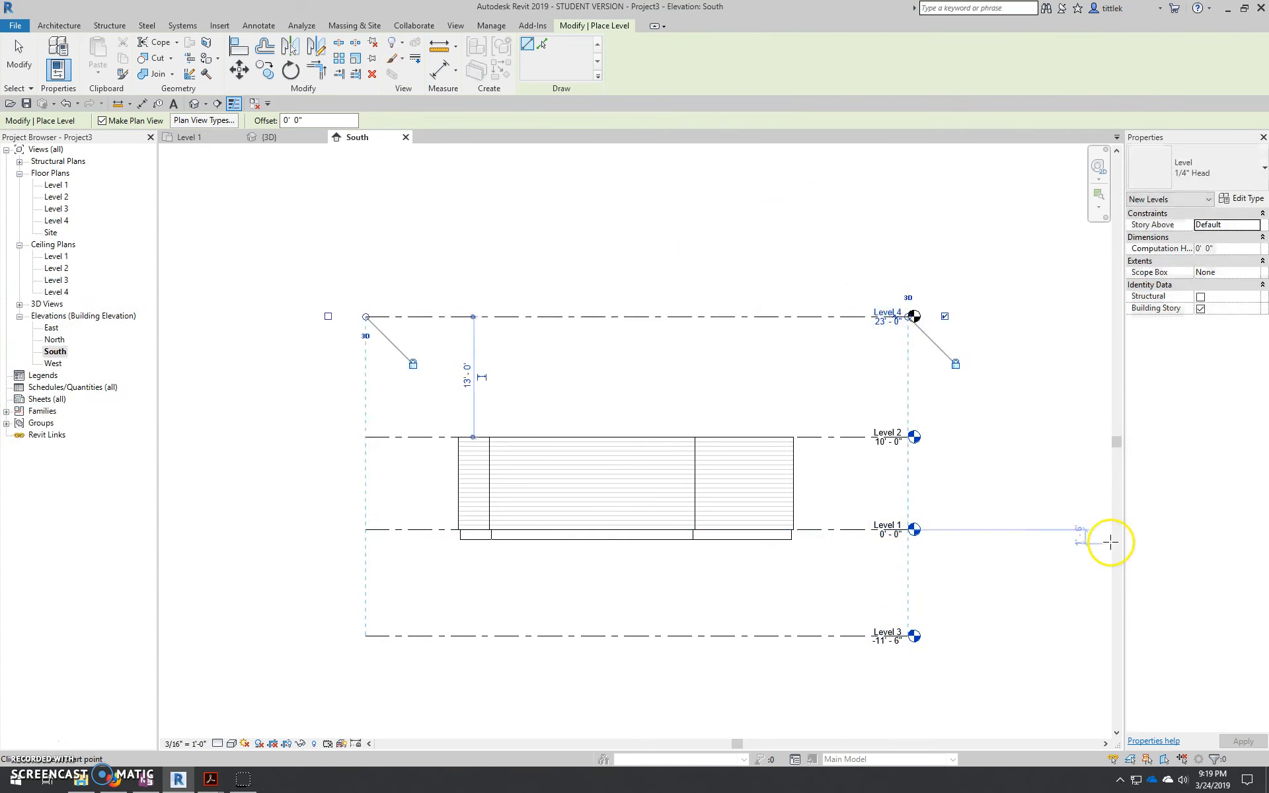
pyautogui.press('Escape')
pyautogui.press('Escape')
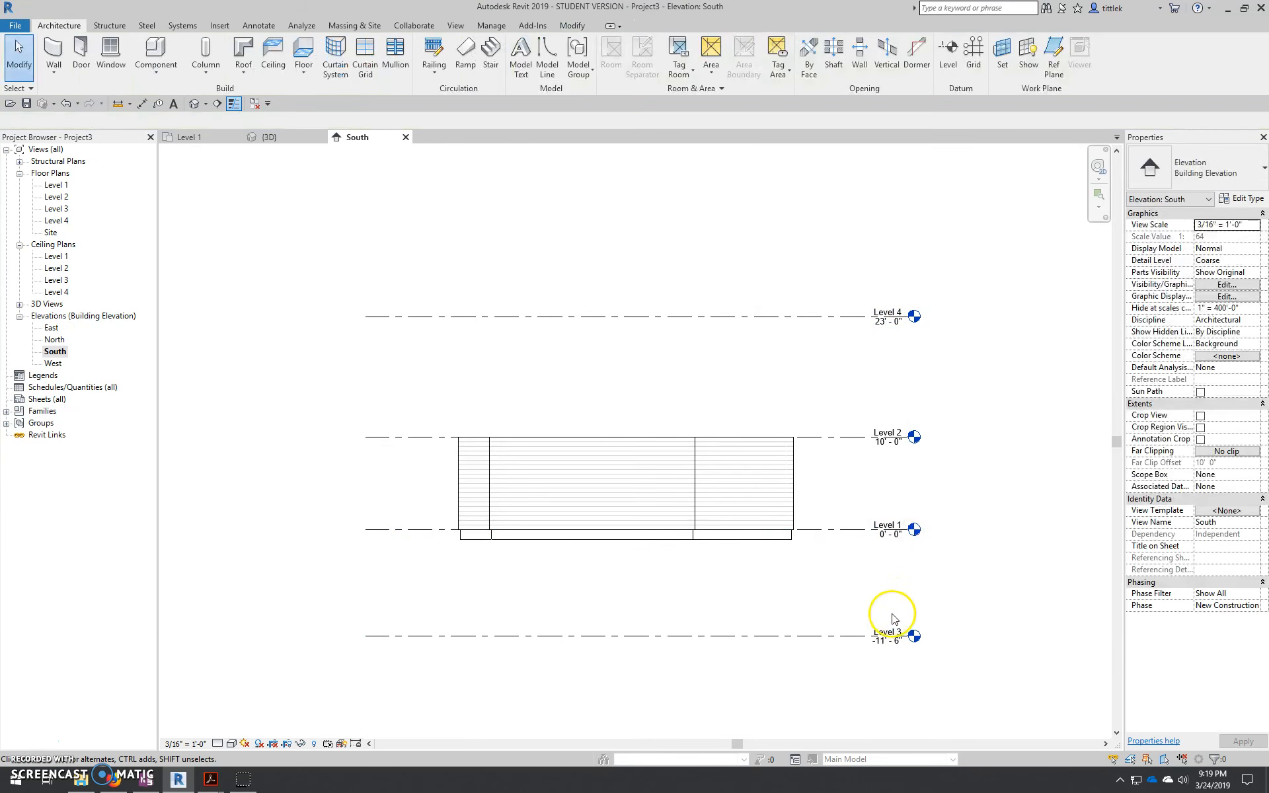
# Step: Rename the lowest level, Level 3, as Basement and rename its corresponding views to match
pyautogui.click(893, 636)
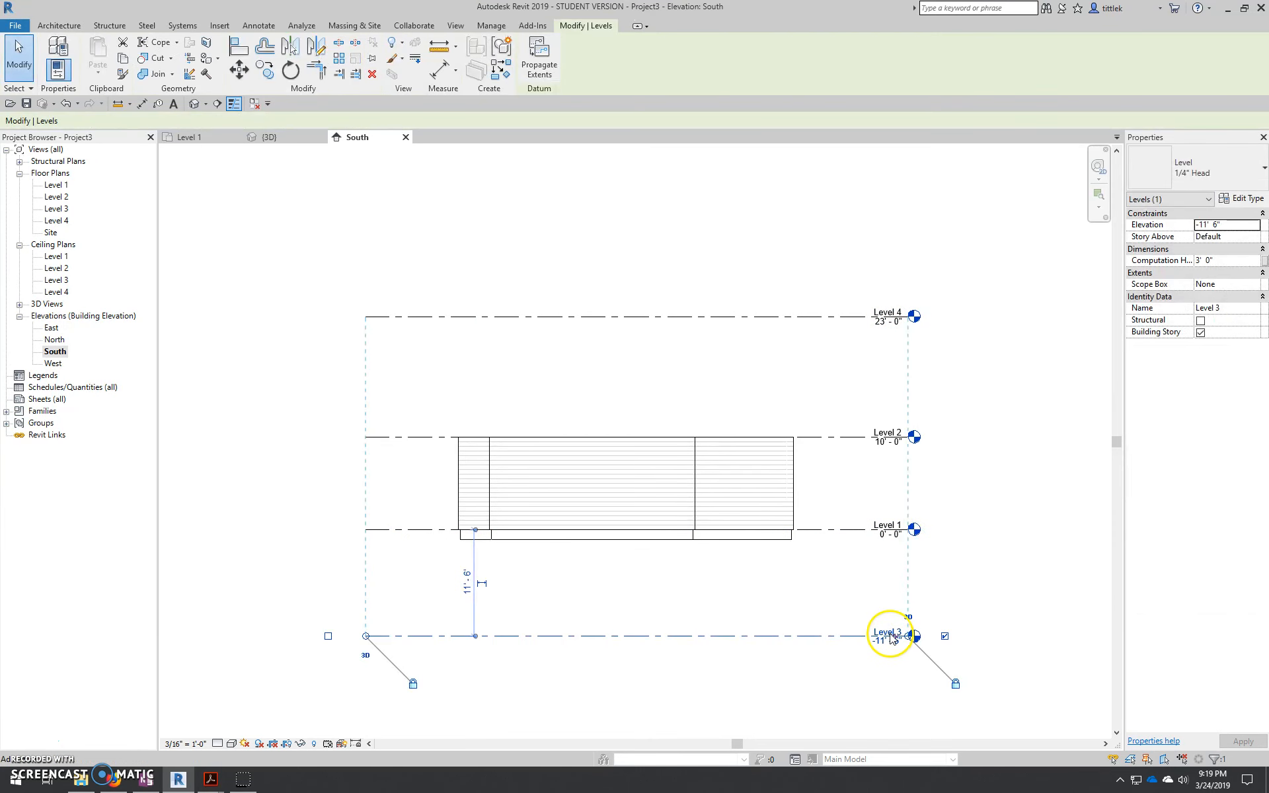
pyautogui.click(891, 636)
pyautogui.click(886, 644)
pyautogui.scroll(5, 885, 645)
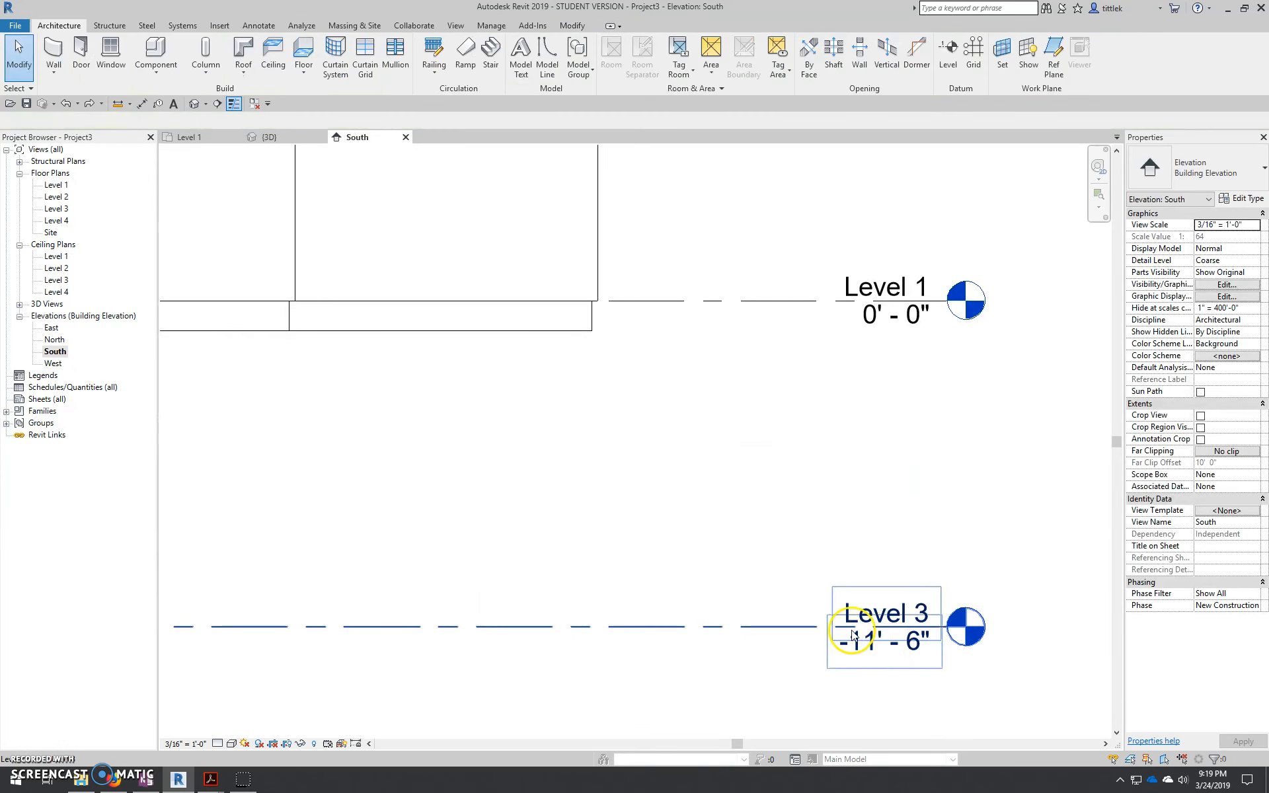
pyautogui.click(895, 605)
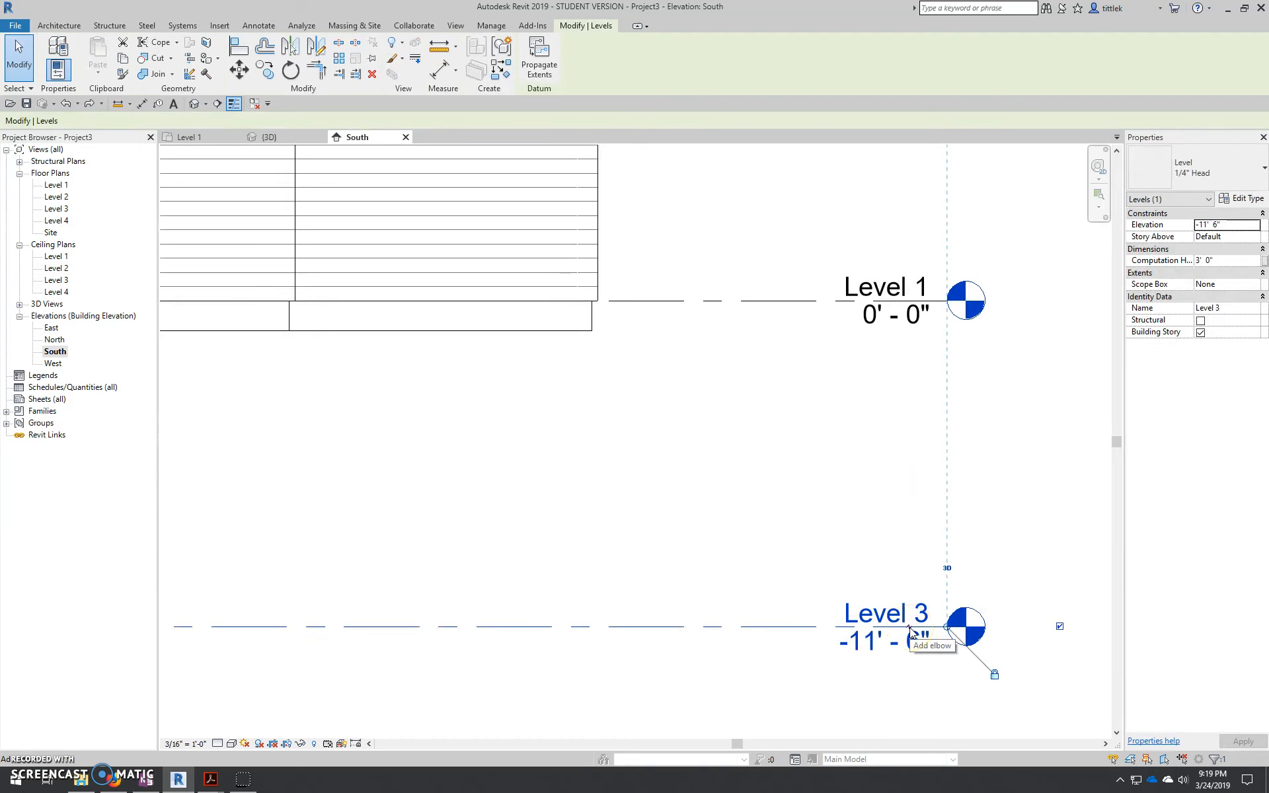
pyautogui.click(906, 616)
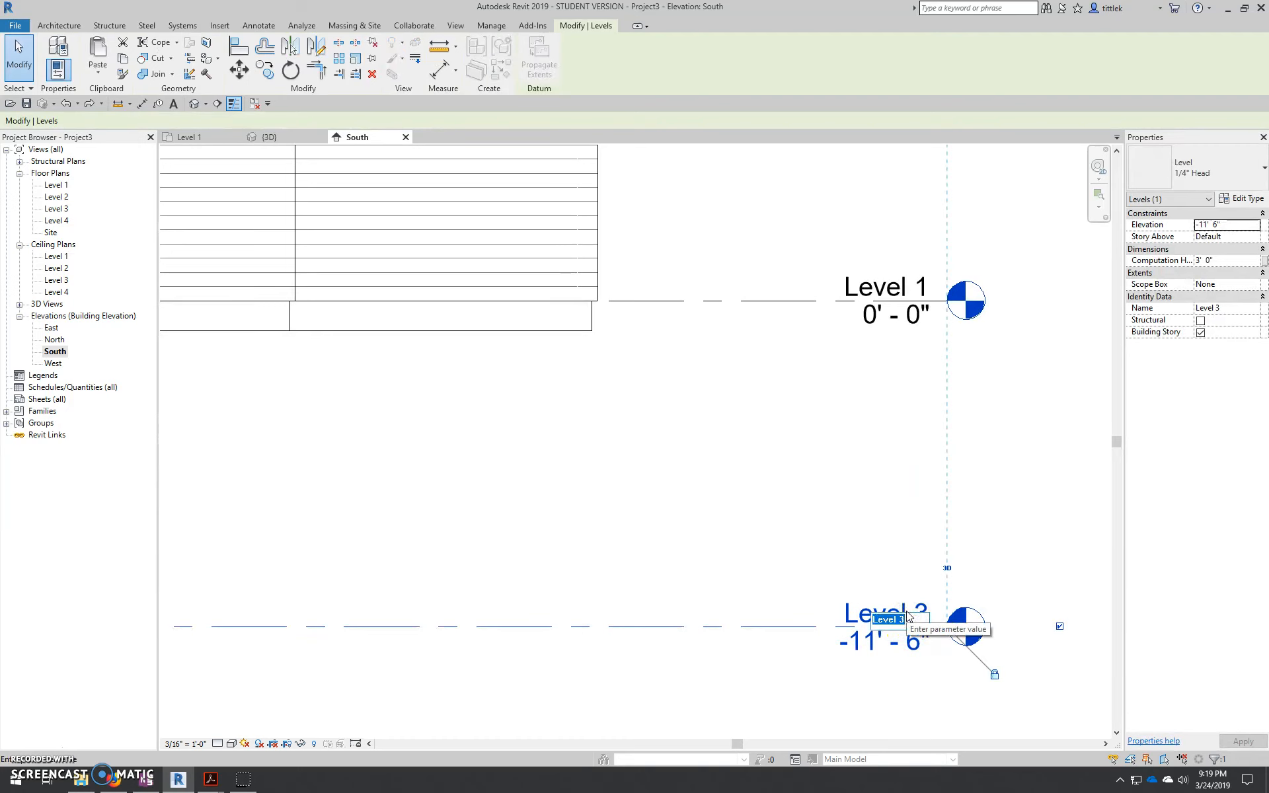
pyautogui.write('Basement')
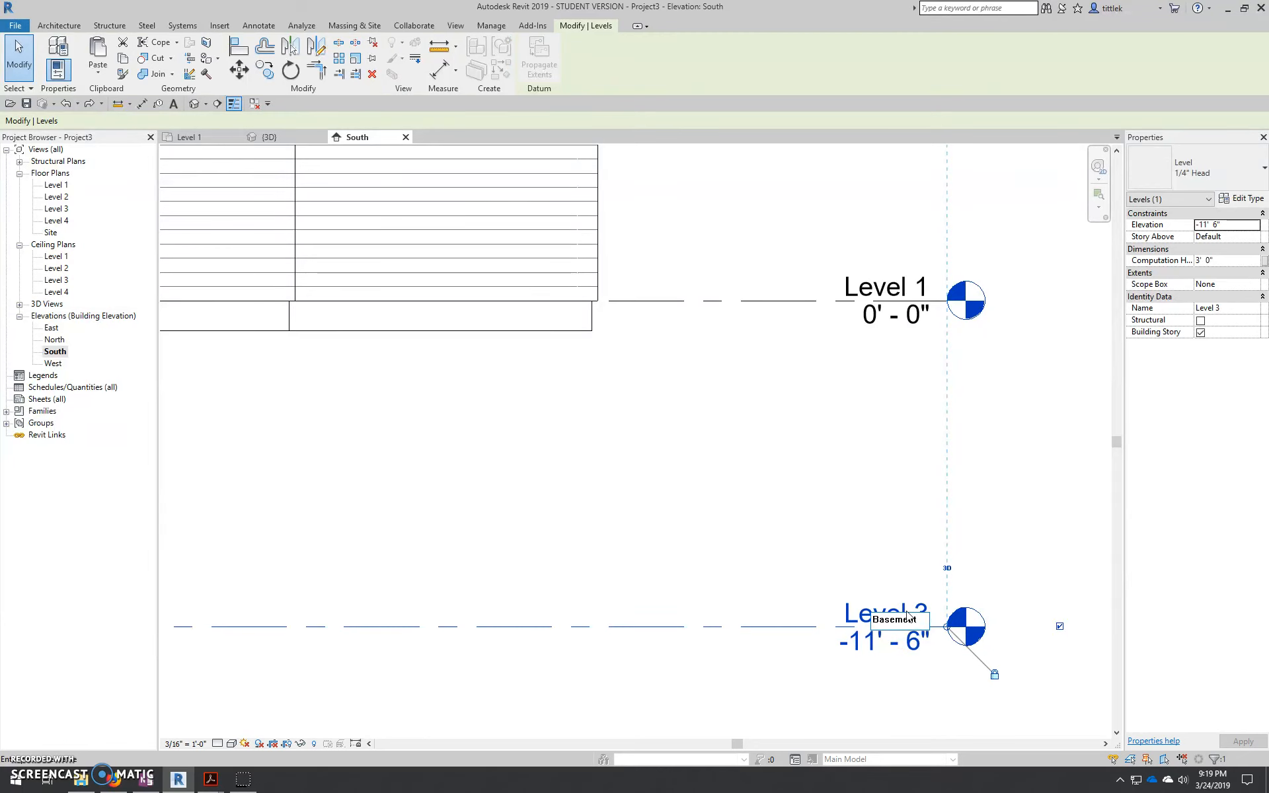
pyautogui.press('Return')
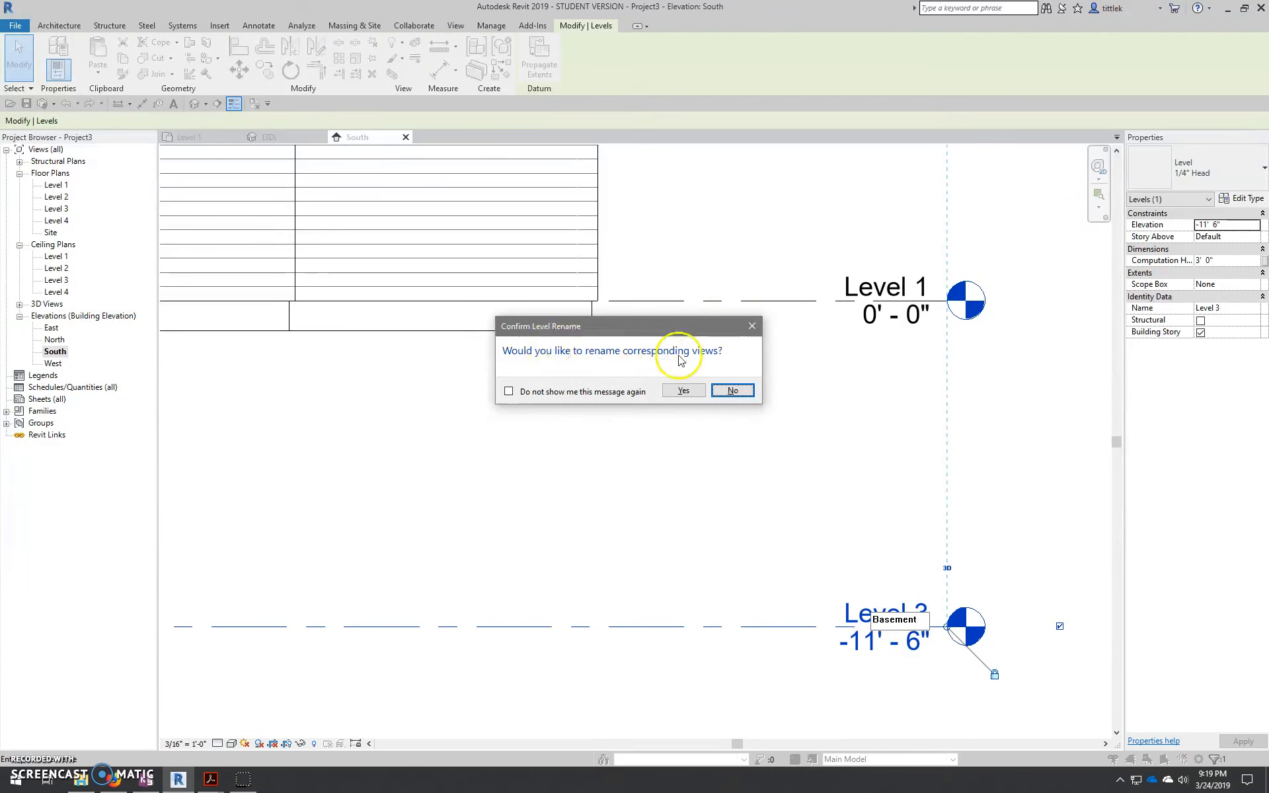
pyautogui.click(685, 391)
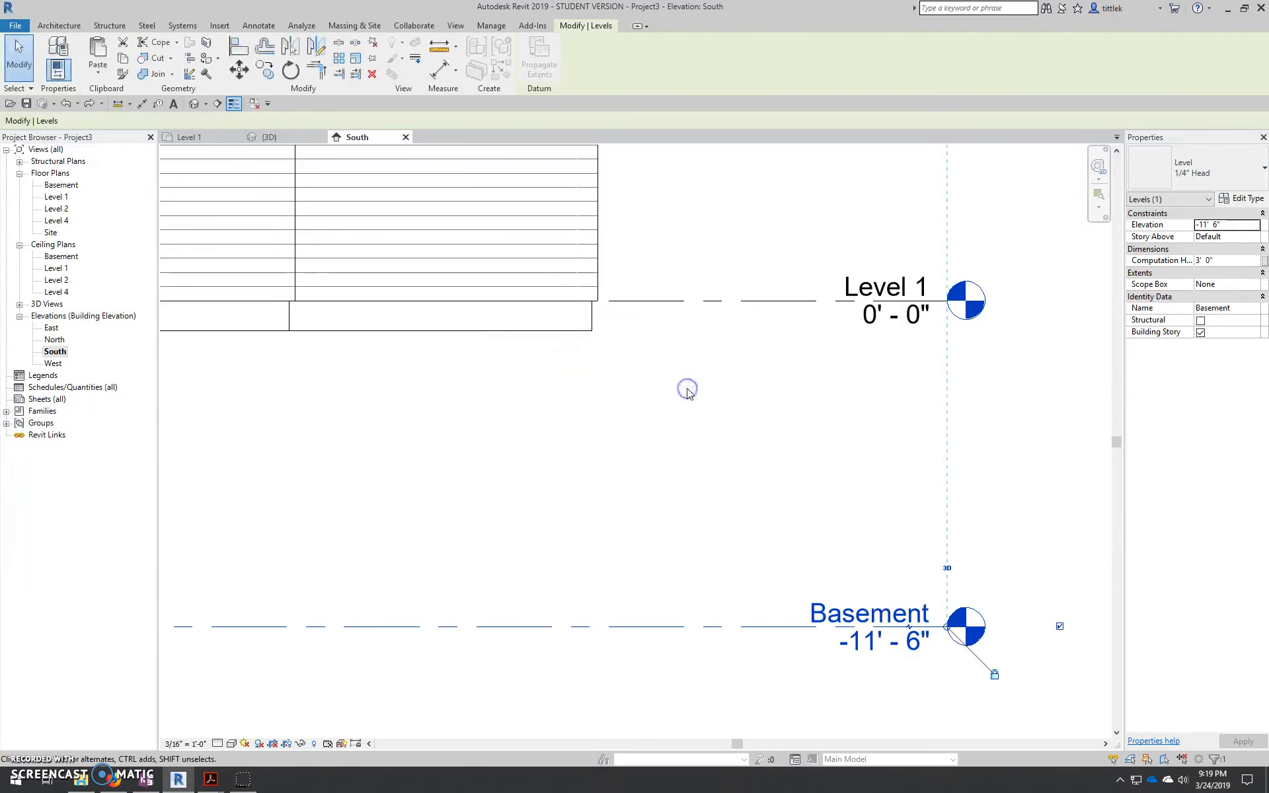
# Step: Set the Basement level's elevation to -9' 2 1/4"
pyautogui.click(889, 644)
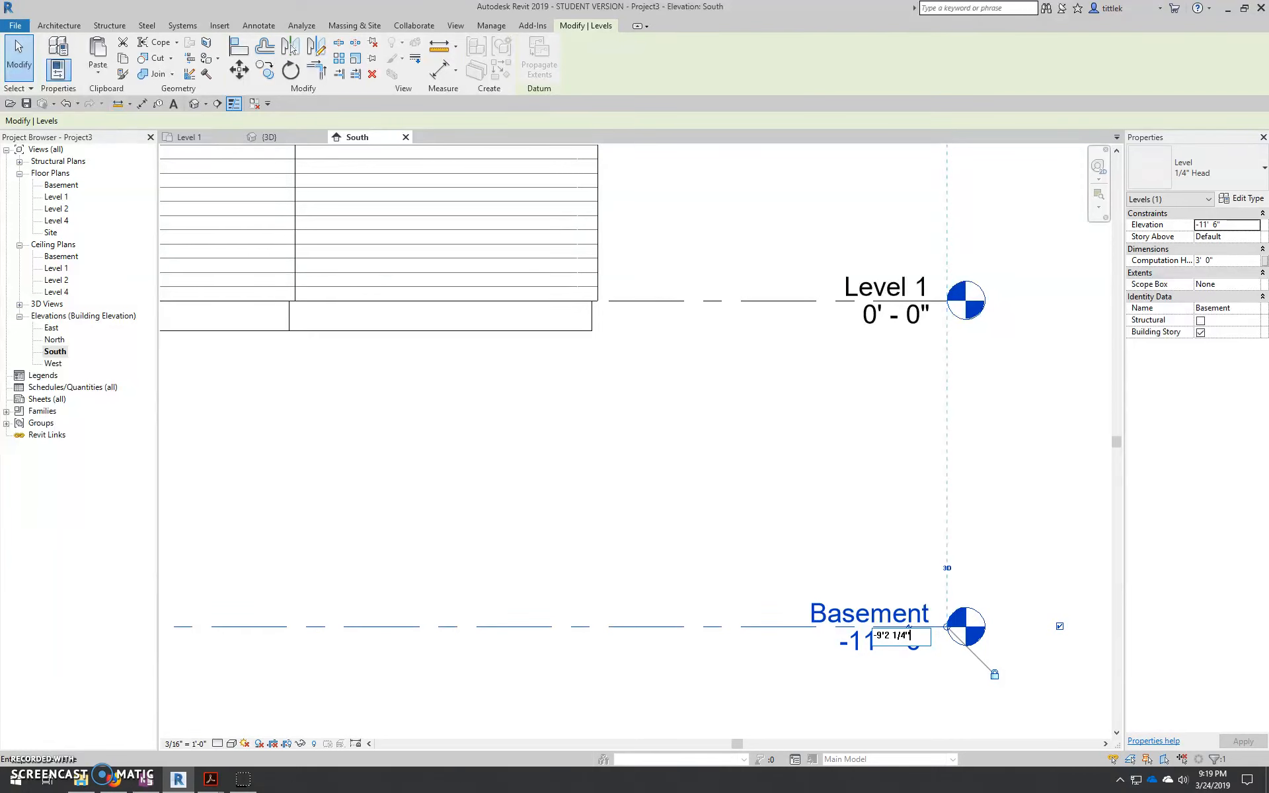
pyautogui.press('Return')
pyautogui.scroll(-3, 713, 588)
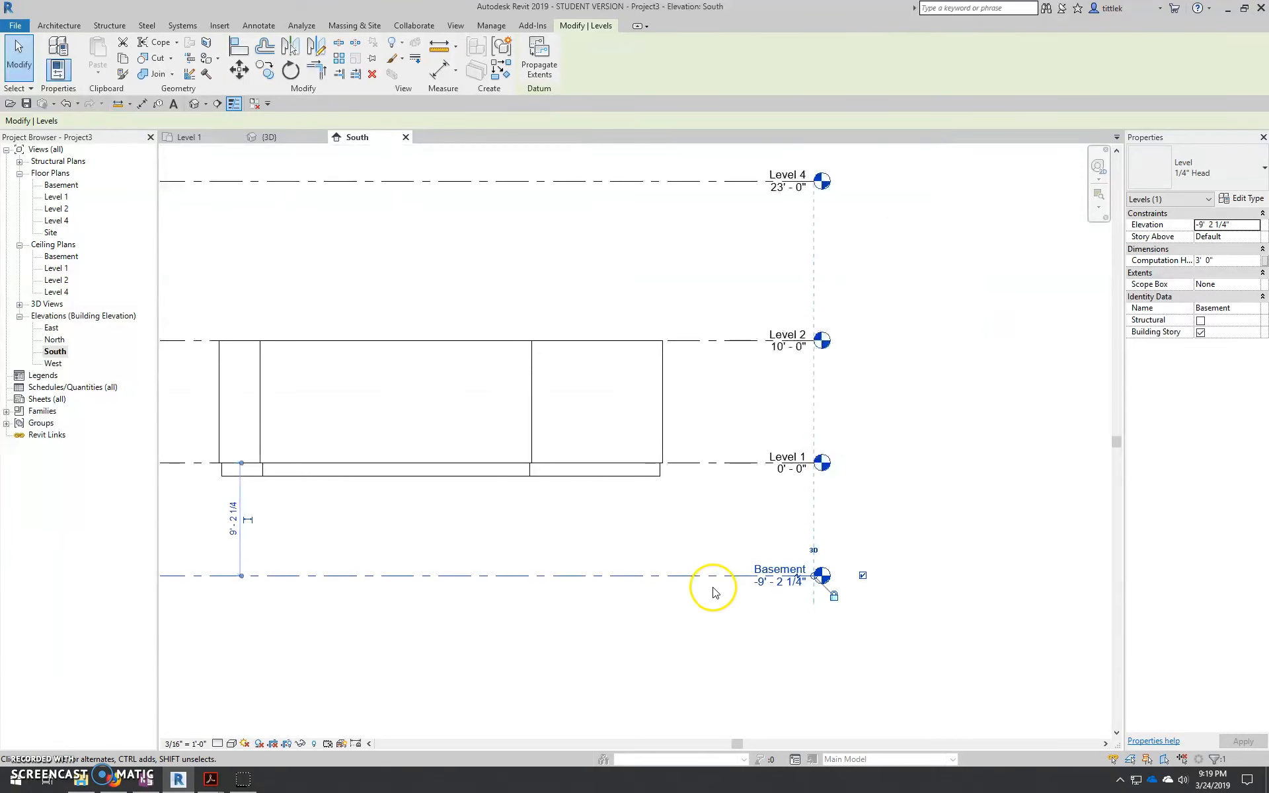
# Step: Rename the highest level, Level 4, as T.O.W. without renaming its corresponding views
pyautogui.moveTo(839, 395); pyautogui.dragTo(863, 534, button='middle')
pyautogui.click(914, 422)
pyautogui.scroll(2, 824, 316)
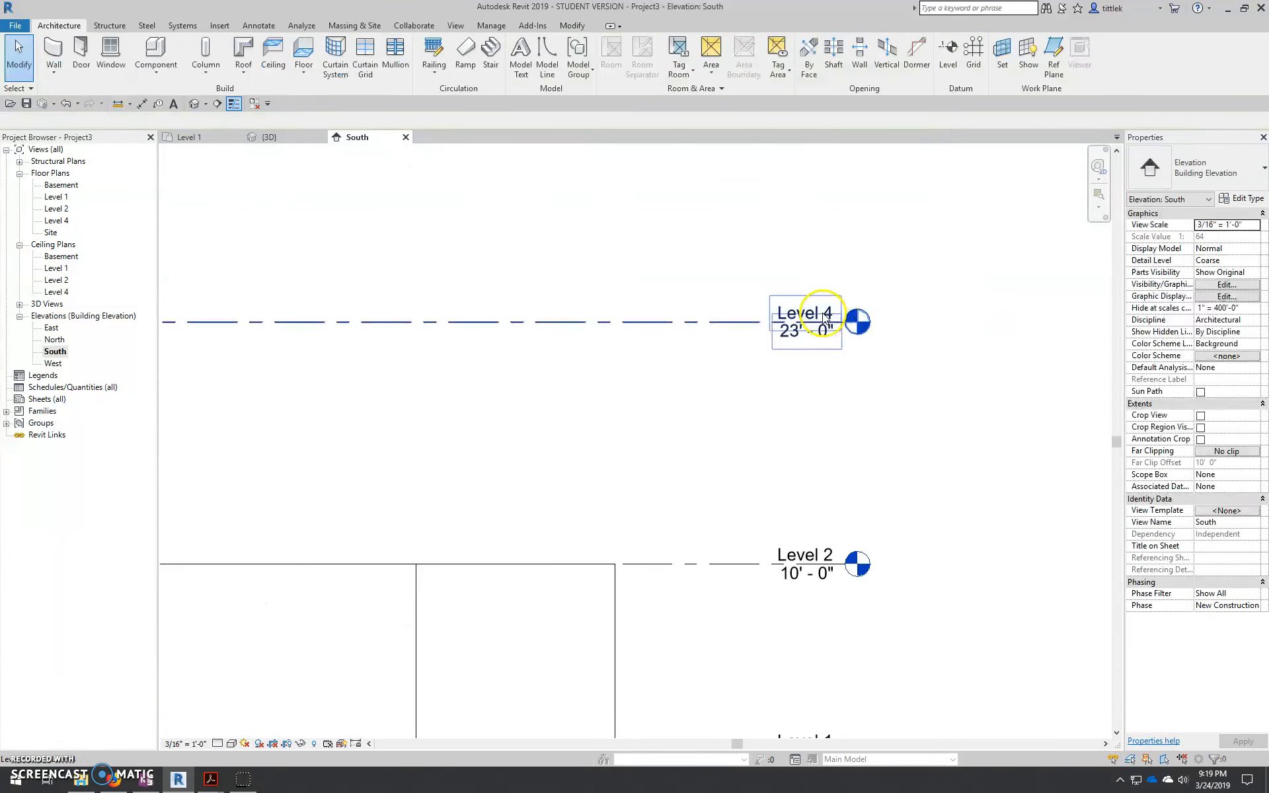
pyautogui.click(824, 316)
pyautogui.click(823, 311)
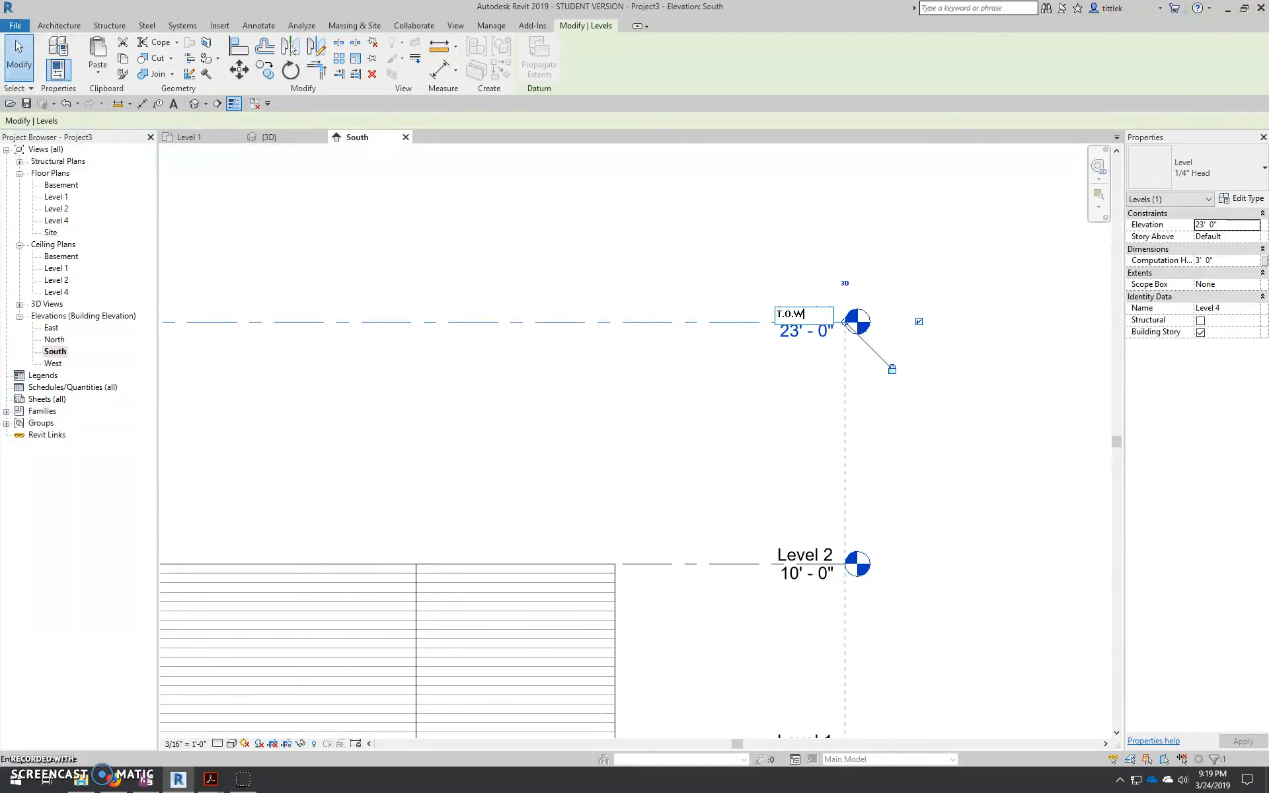
pyautogui.press('Return')
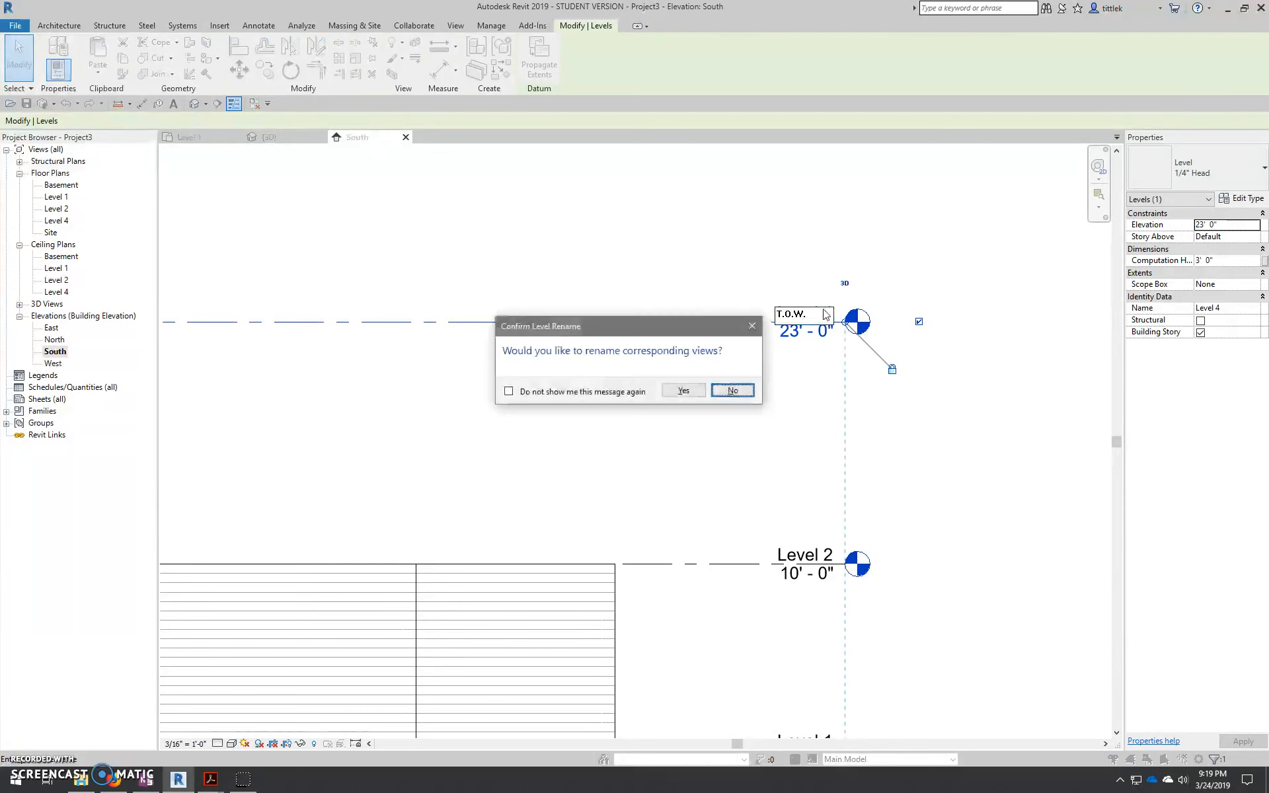
pyautogui.click(726, 391)
# Step: Set the T.O.W. level's elevation to 18' 6" and deselect the level
pyautogui.click(806, 333)
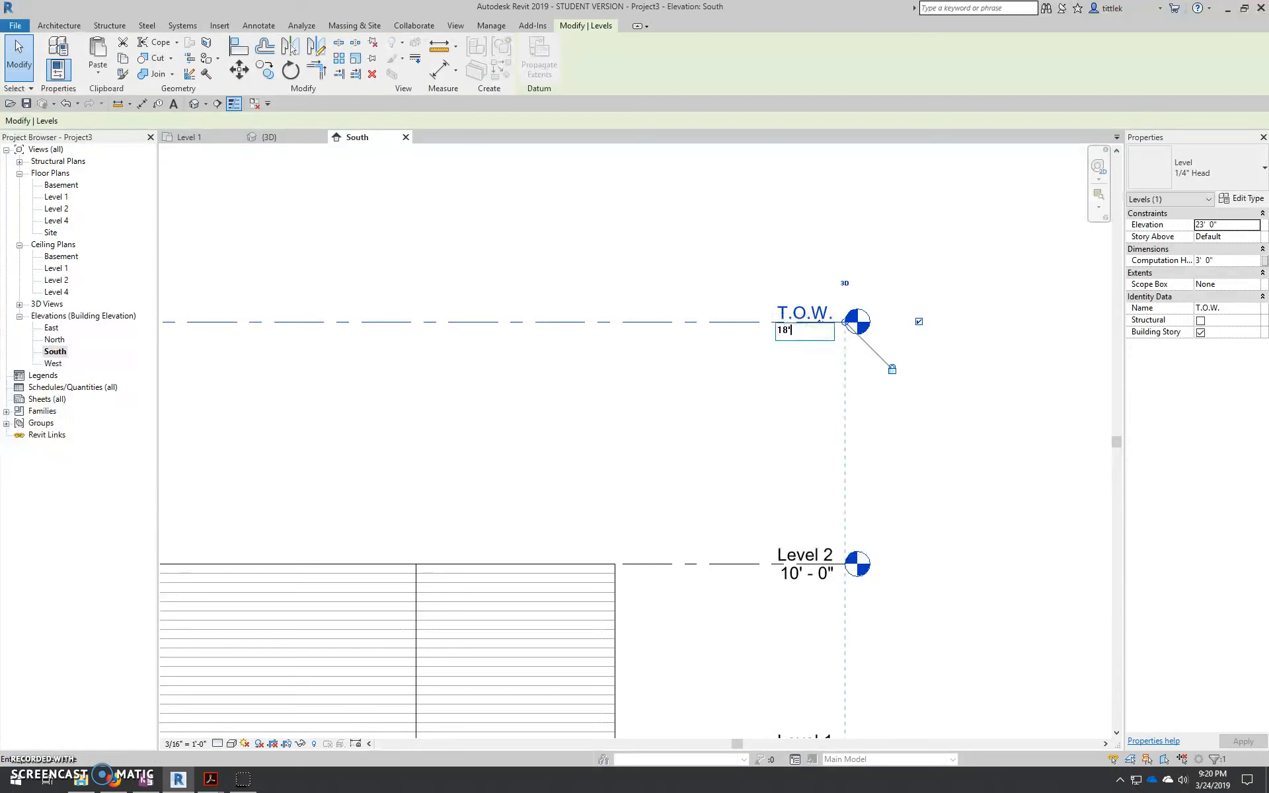
pyautogui.write("18'6")
pyautogui.press('Return')
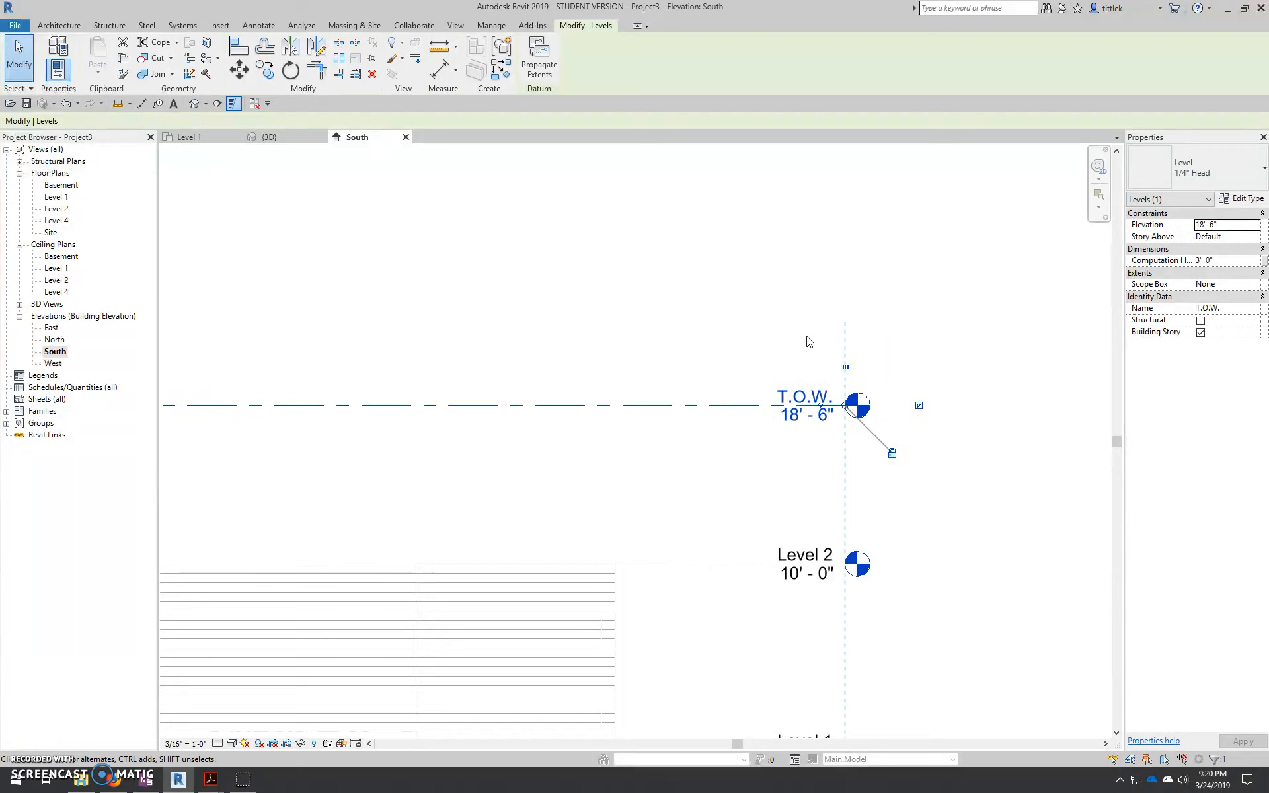
pyautogui.scroll(-4, 687, 561)
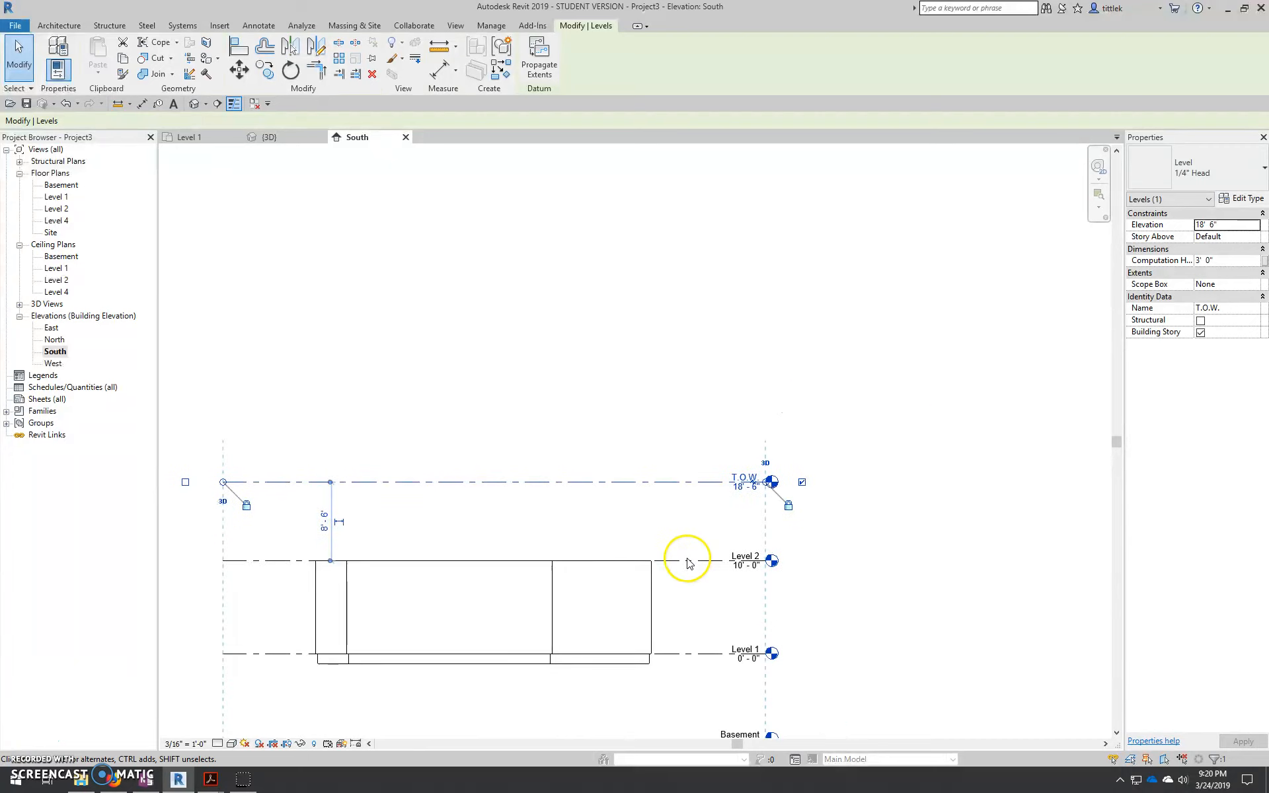
pyautogui.moveTo(559, 612); pyautogui.dragTo(680, 486, button='middle')
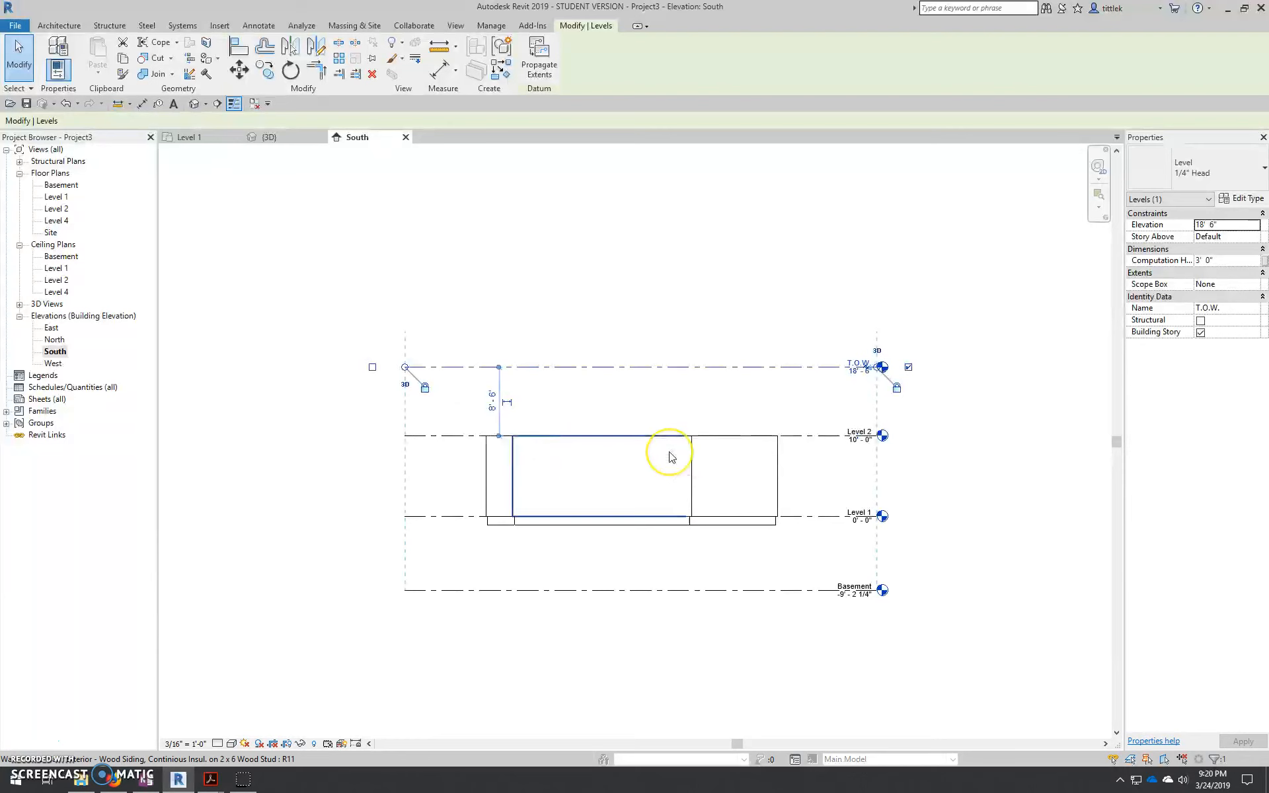
pyautogui.scroll(2, 669, 456)
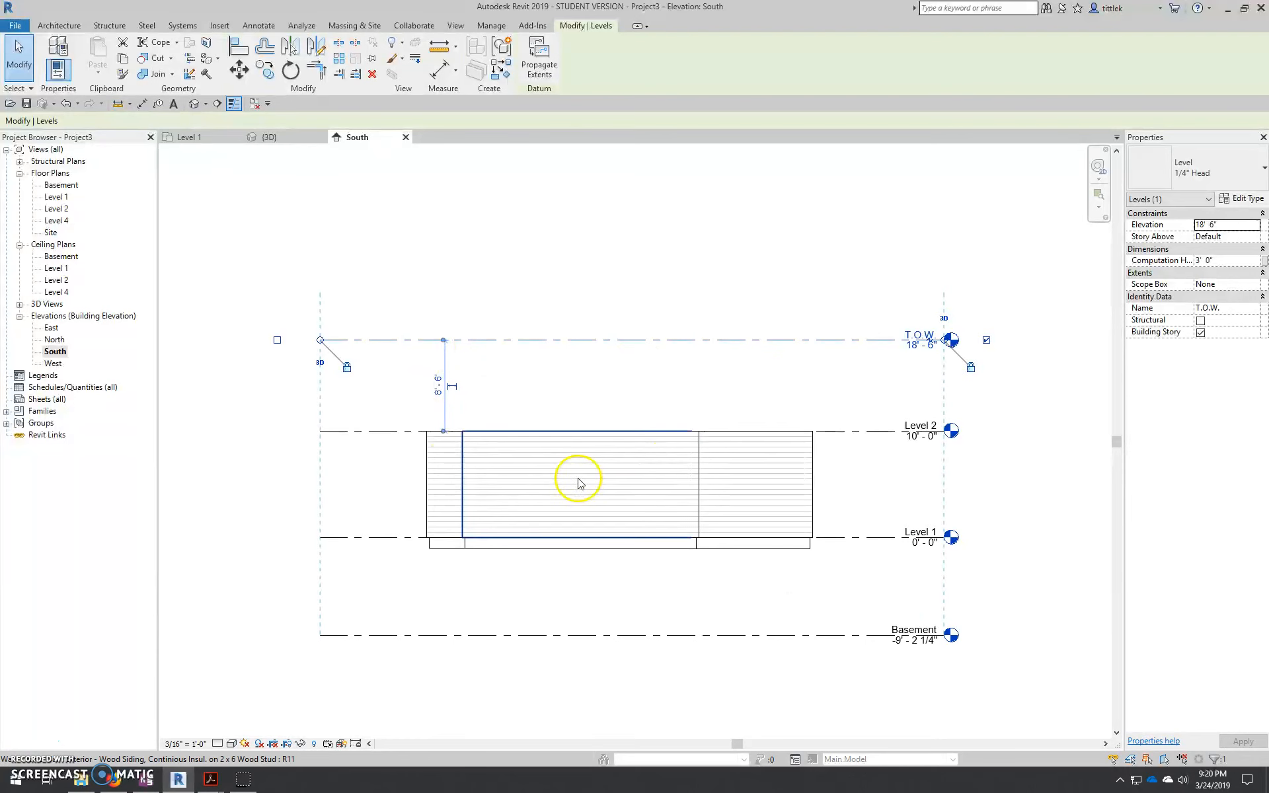
pyautogui.click(1028, 473)
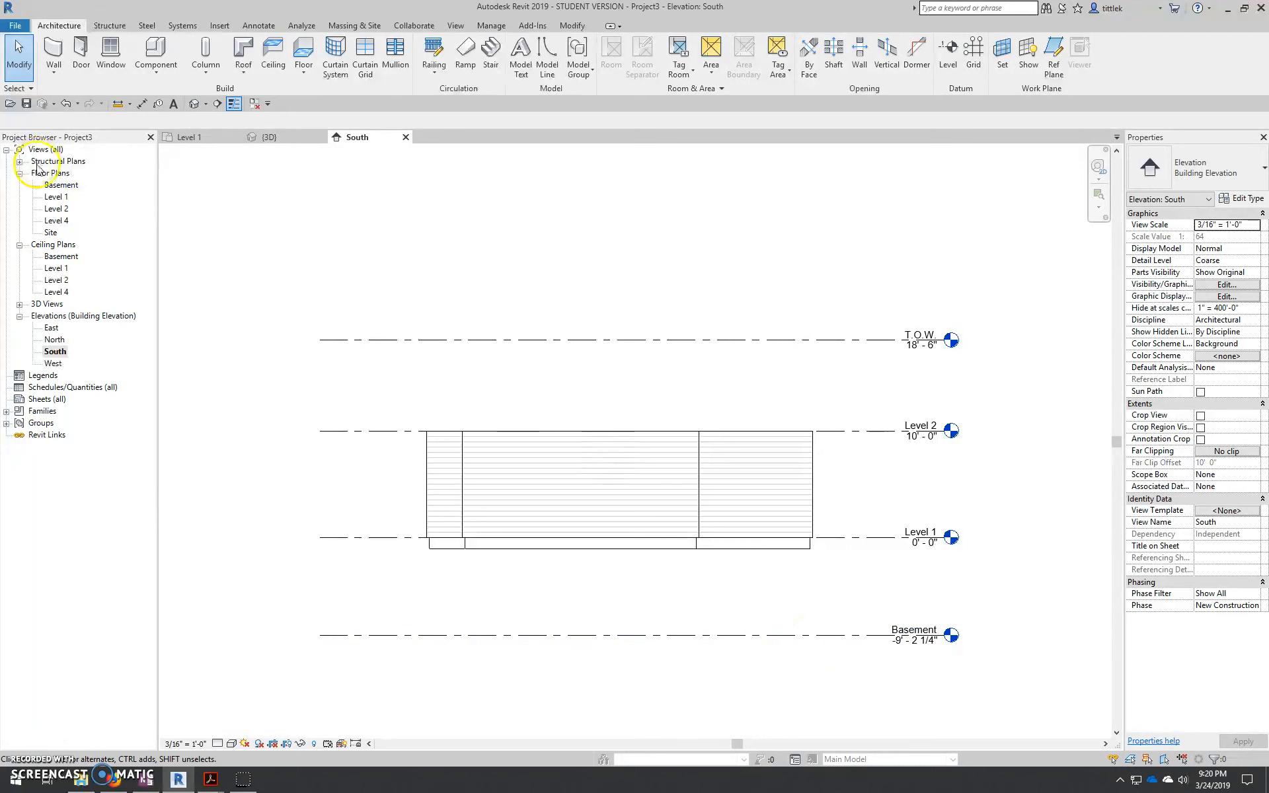
# Step: Open the Basement floor plan and set its underlay base level to Level 1
pyautogui.doubleClick(63, 185)
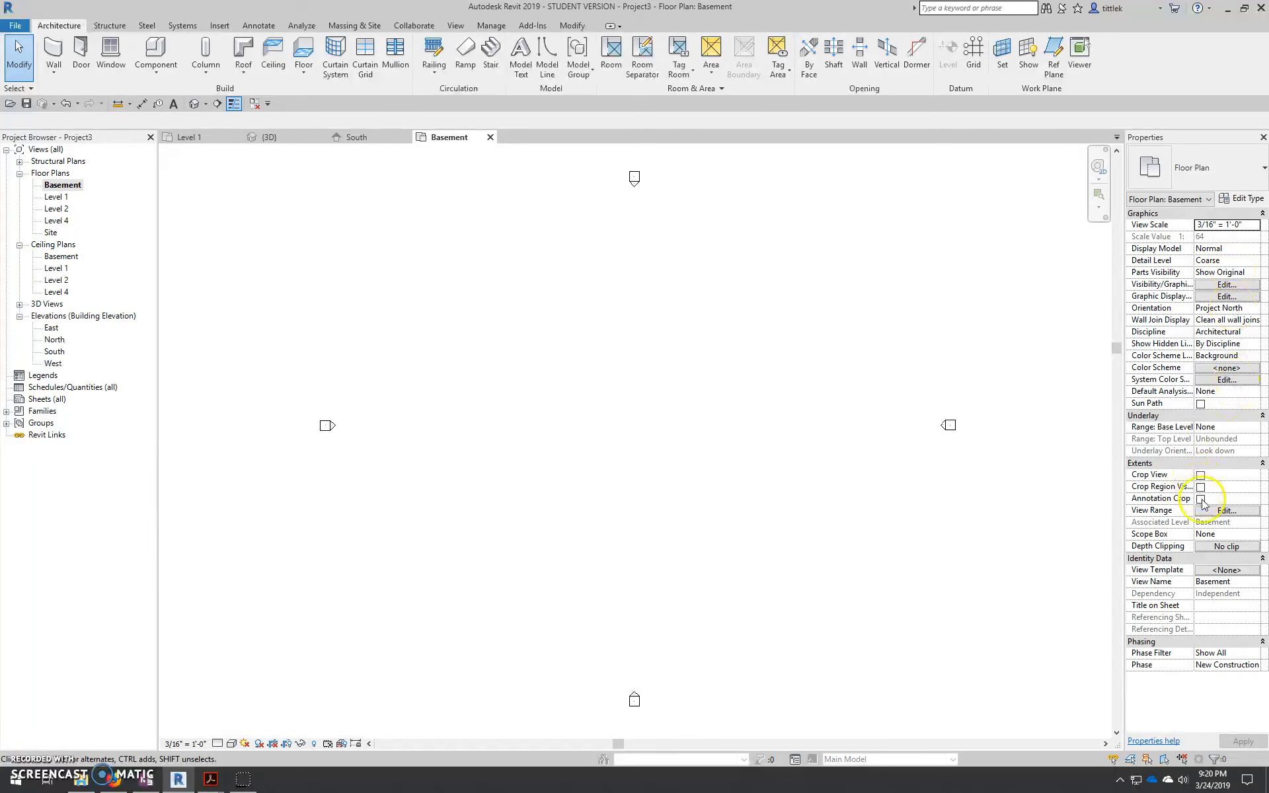
pyautogui.click(1234, 427)
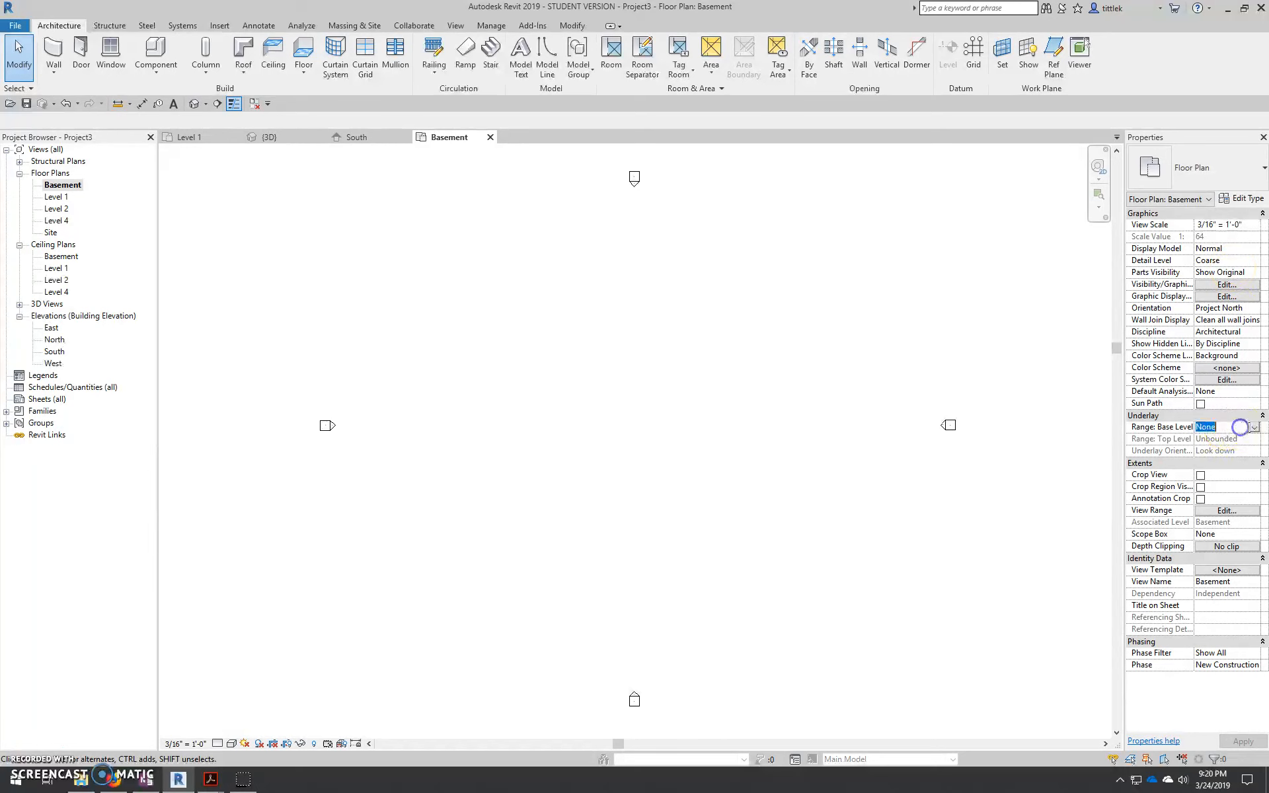
pyautogui.click(1253, 427)
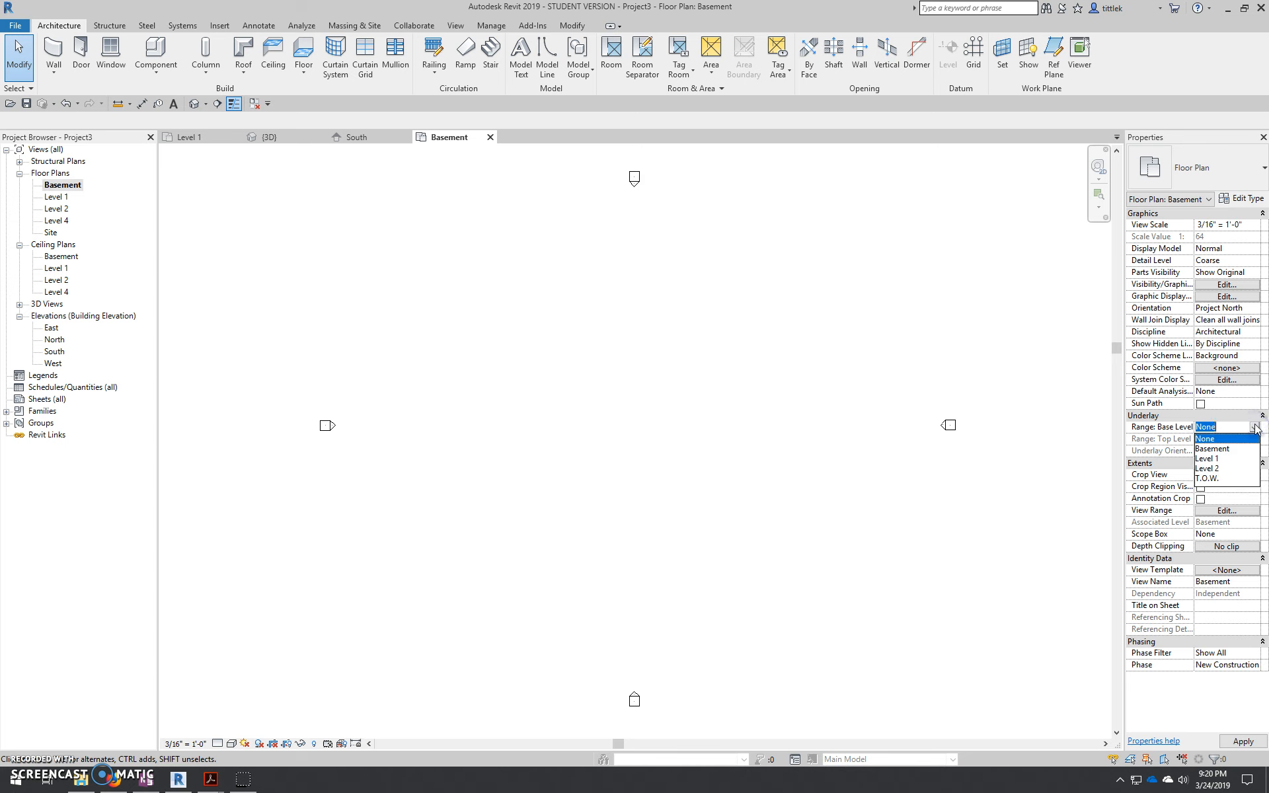
pyautogui.click(1208, 458)
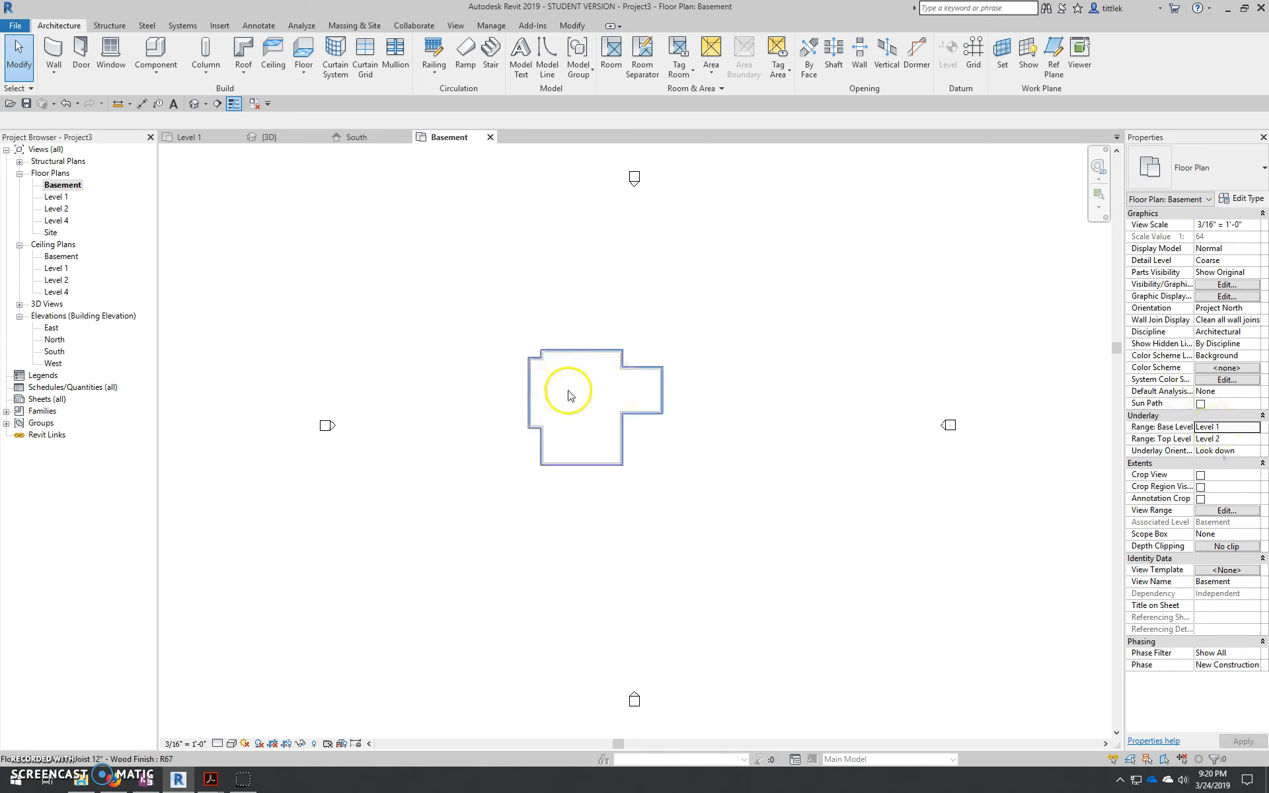
# Step: Set the Basement plan's underlay orientation to Look up and apply the change
pyautogui.scroll(3, 516, 390)
pyautogui.scroll(3, 528, 383)
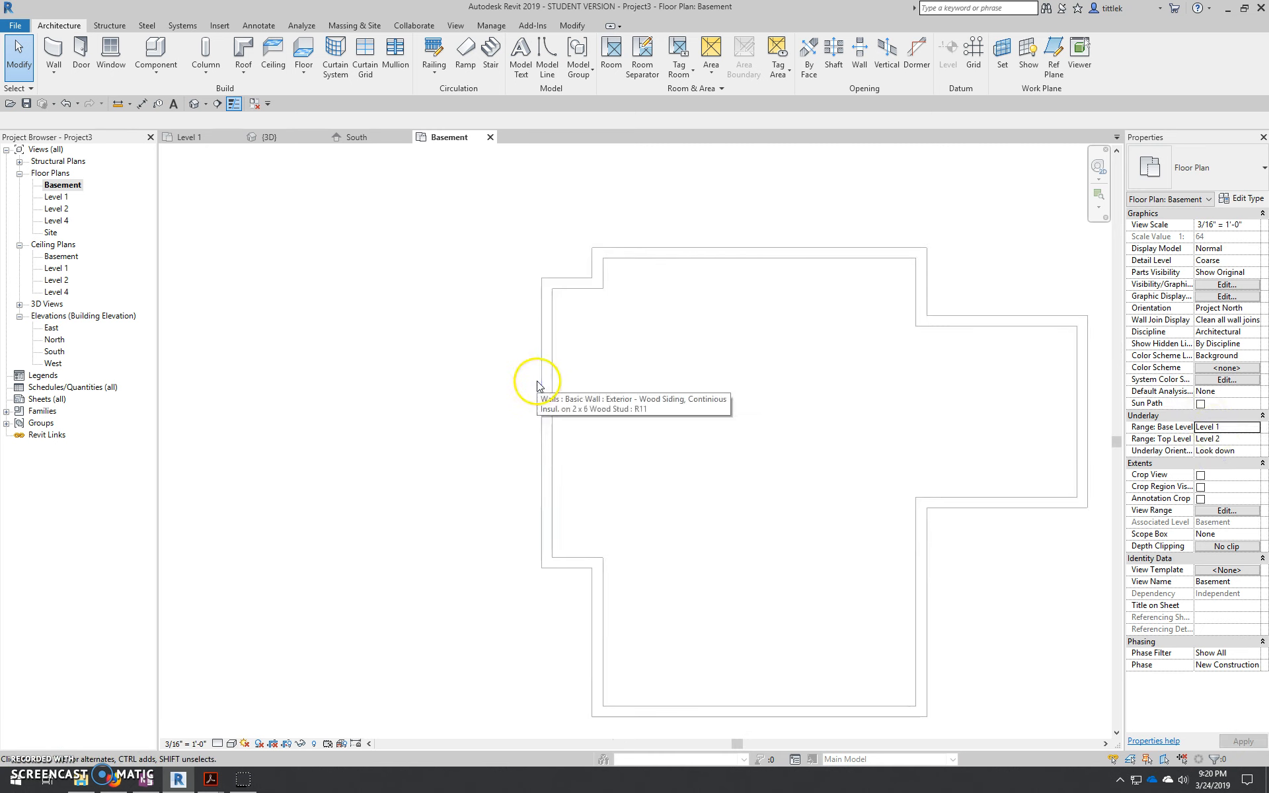
pyautogui.click(1249, 452)
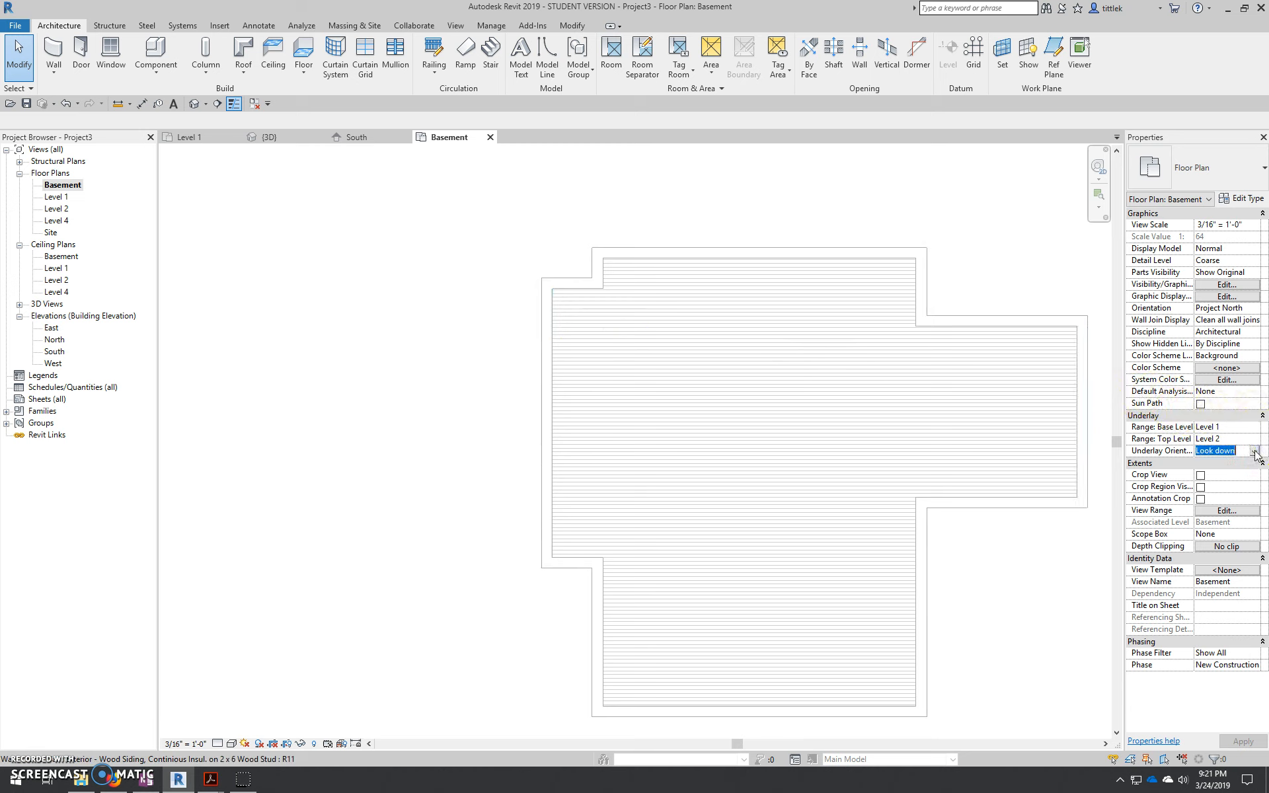
pyautogui.click(1254, 451)
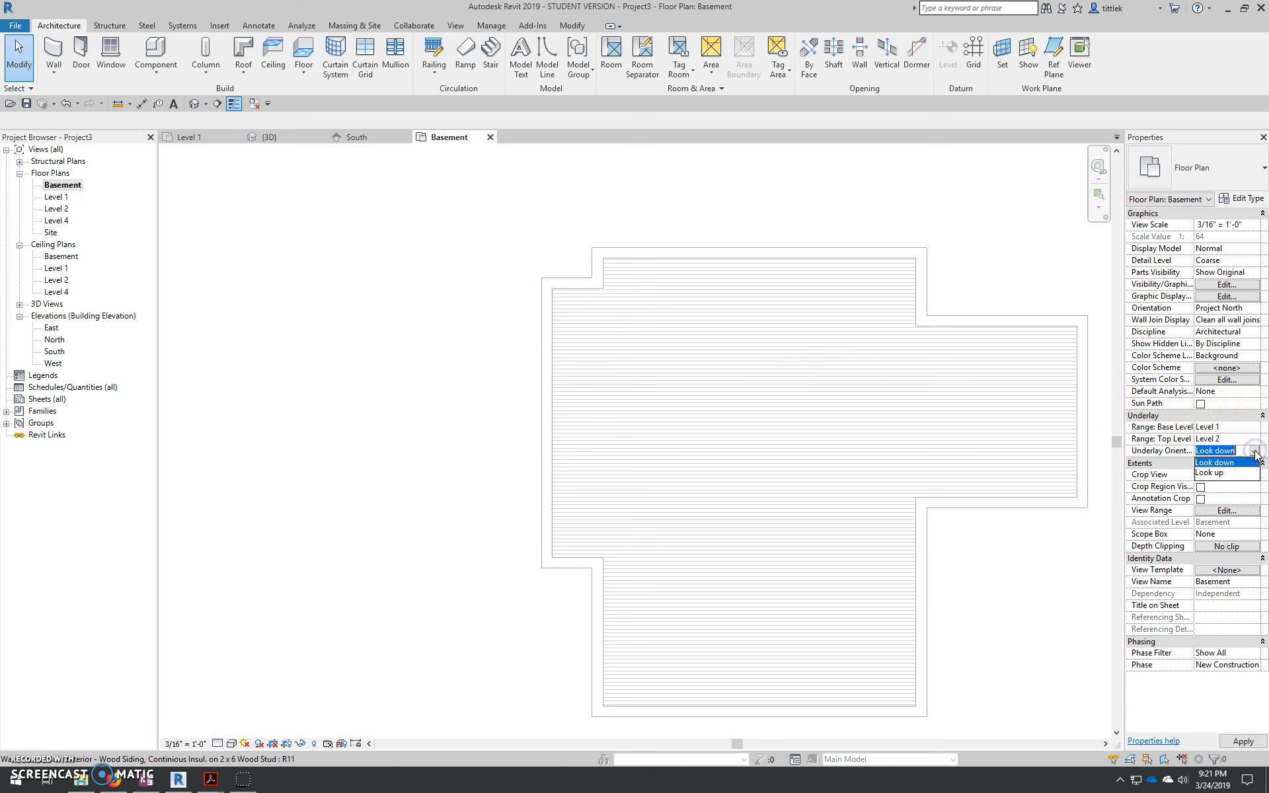
pyautogui.click(1219, 473)
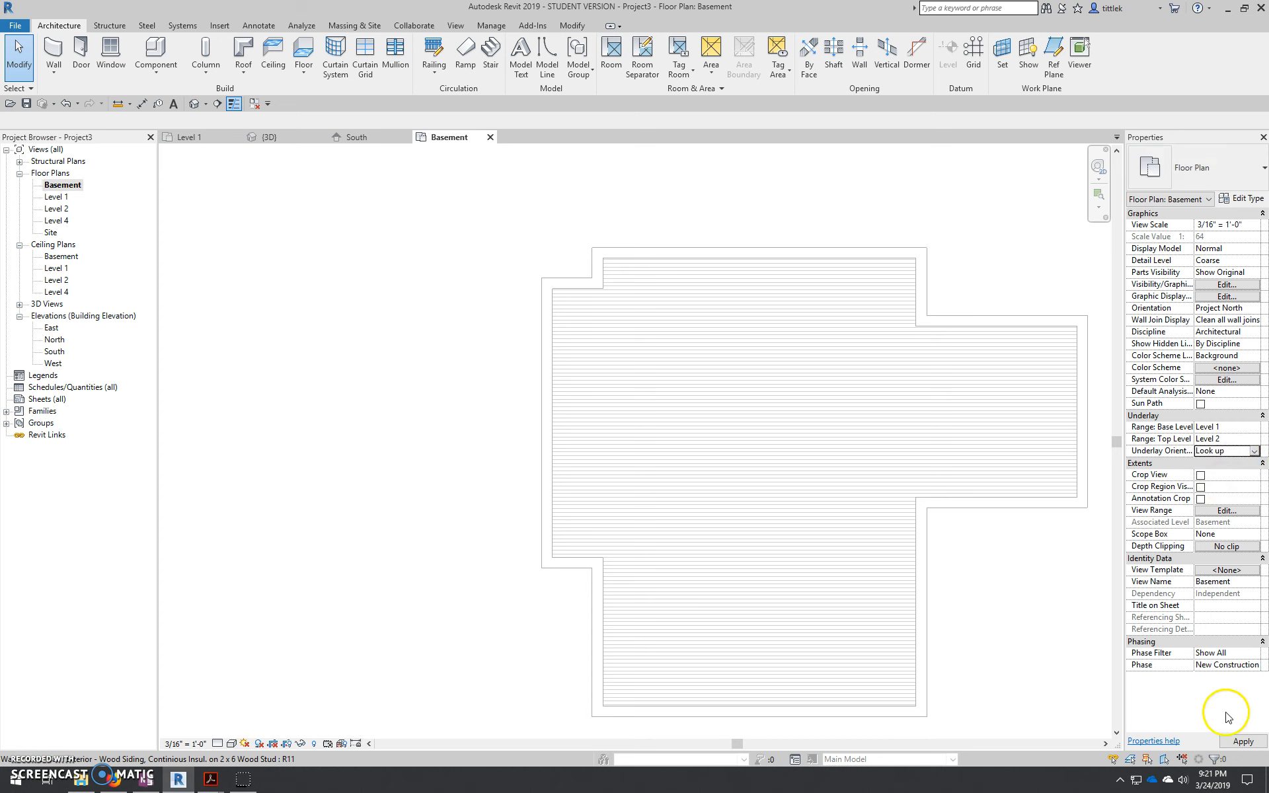
pyautogui.click(1242, 740)
# Step: Examine the underlaid Level 1 floor edge and exterior wall outline in the Basement plan, including the upper-left corner
pyautogui.scroll(3, 565, 225)
pyautogui.click(665, 297)
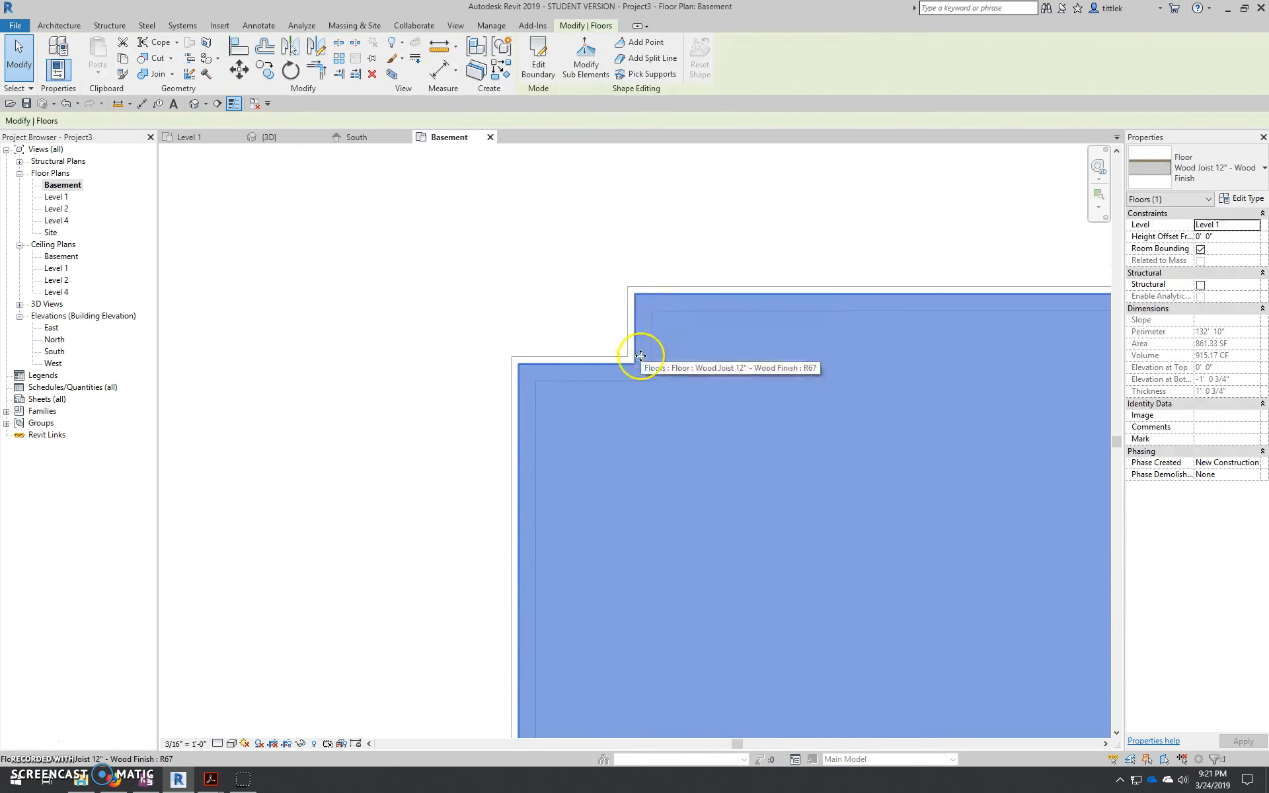
pyautogui.click(674, 255)
pyautogui.scroll(-3, 631, 409)
pyautogui.scroll(-1, 634, 388)
pyautogui.moveTo(793, 349); pyautogui.dragTo(764, 310, button='middle')
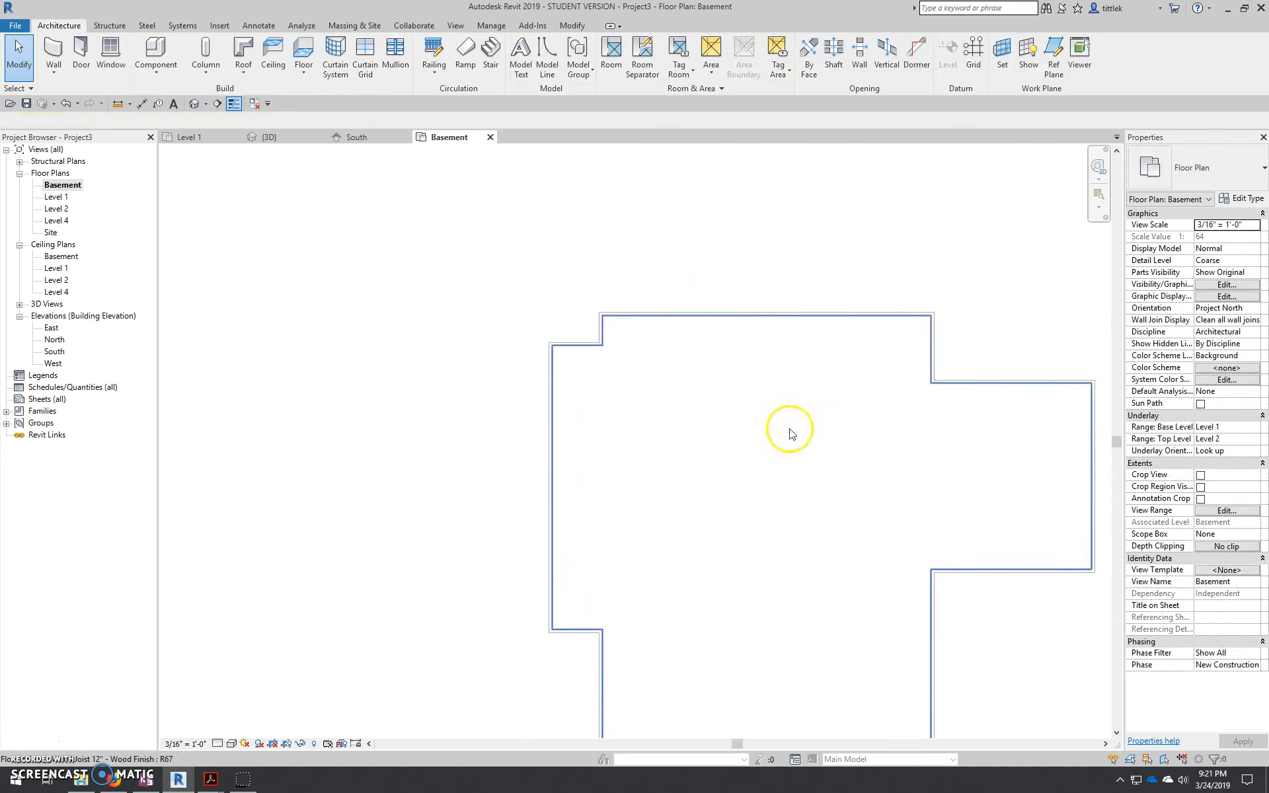
pyautogui.scroll(6, 704, 322)
pyautogui.scroll(2, 436, 311)
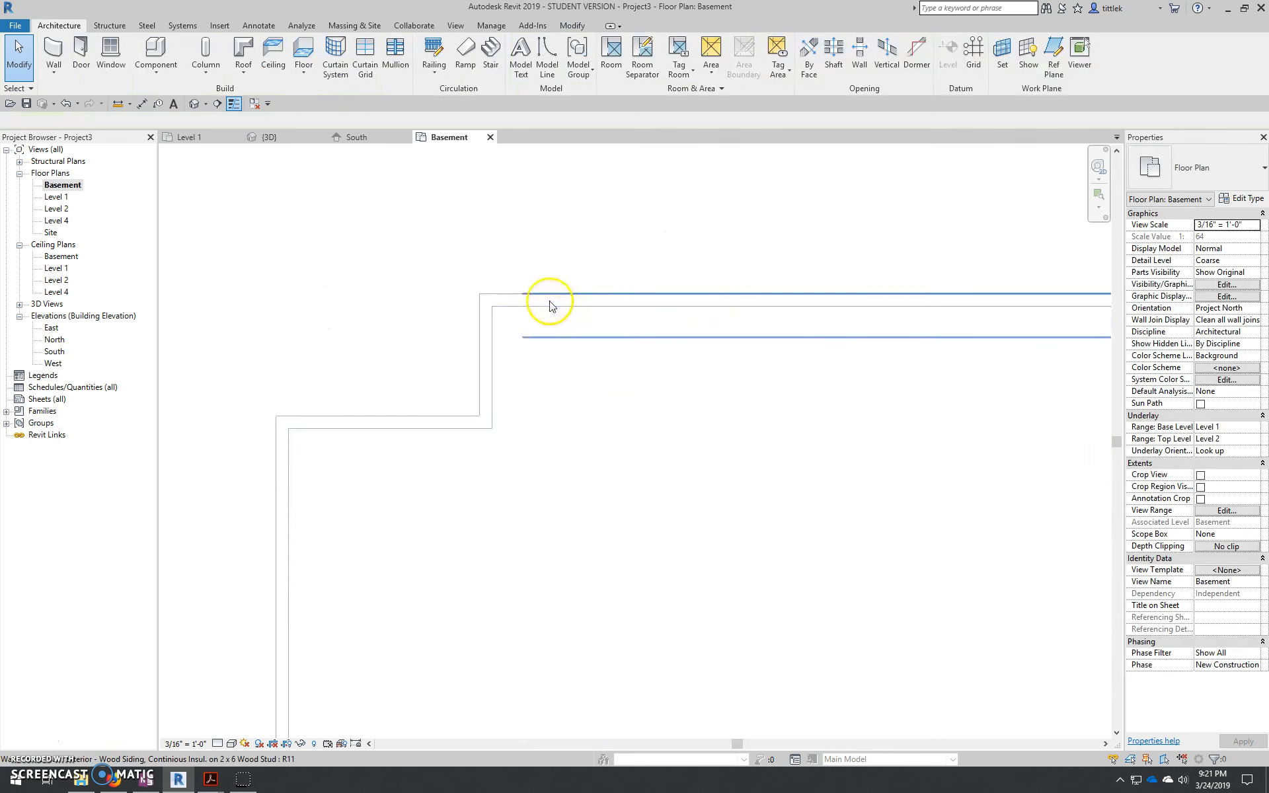
pyautogui.scroll(-5, 575, 326)
pyautogui.scroll(-5, 576, 323)
pyautogui.scroll(-1, 669, 405)
pyautogui.moveTo(669, 406); pyautogui.dragTo(636, 333, button='middle')
pyautogui.scroll(3, 637, 334)
pyautogui.scroll(1, 584, 267)
pyautogui.moveTo(584, 267); pyautogui.dragTo(627, 342, button='middle')
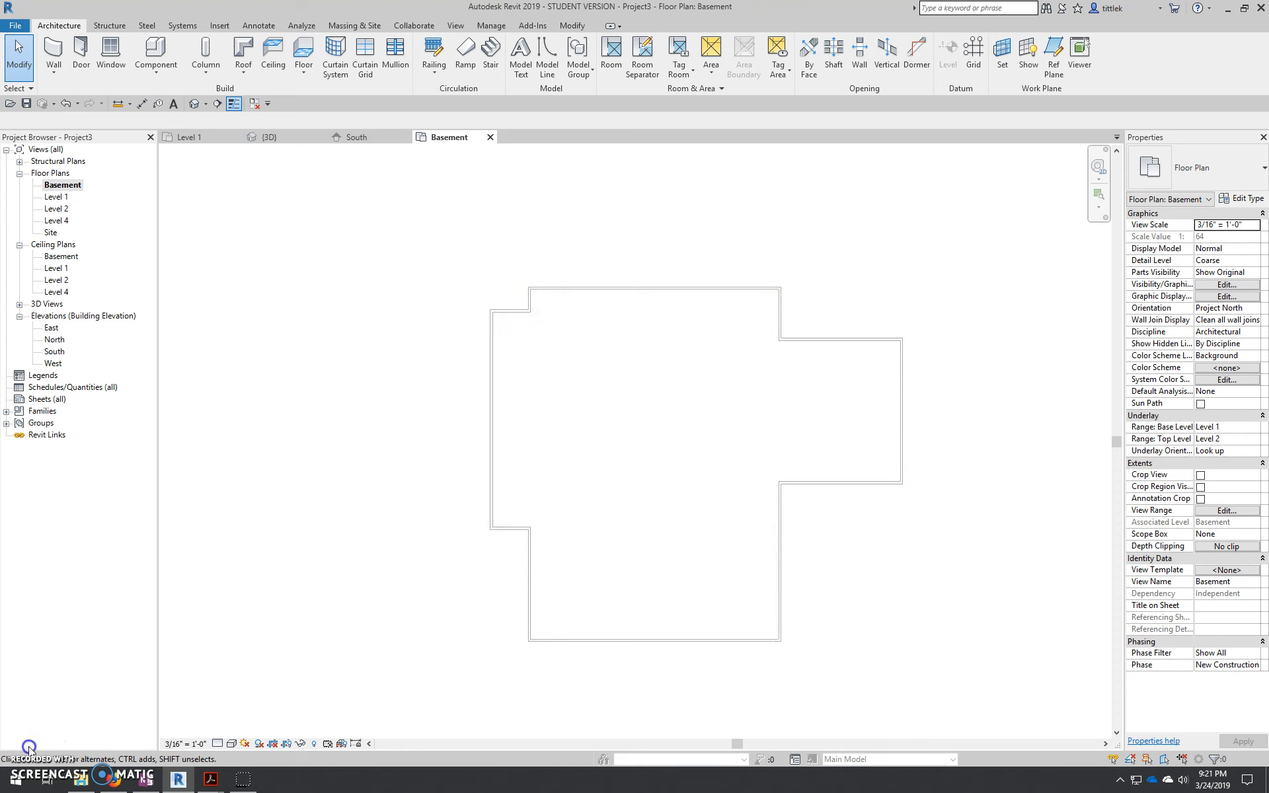
pyautogui.moveTo(671, 334); pyautogui.dragTo(585, 314, button='middle')
pyautogui.scroll(2, 527, 300)
pyautogui.moveTo(565, 411); pyautogui.dragTo(556, 359, button='middle')
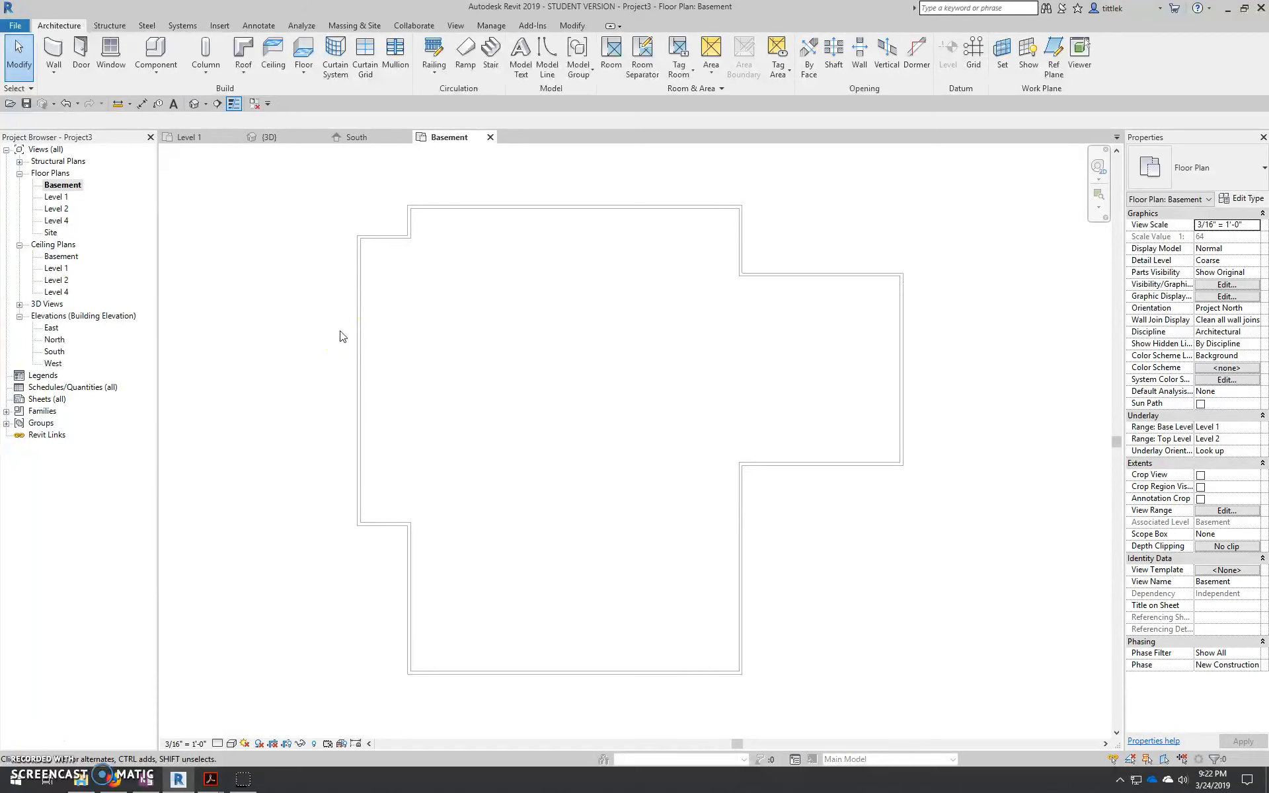
pyautogui.scroll(3, 397, 409)
pyautogui.scroll(4, 401, 384)
pyautogui.moveTo(530, 414); pyautogui.dragTo(398, 320, button='middle')
pyautogui.scroll(-5, 398, 319)
pyautogui.scroll(-4, 398, 321)
pyautogui.scroll(3, 410, 321)
pyautogui.click(384, 324)
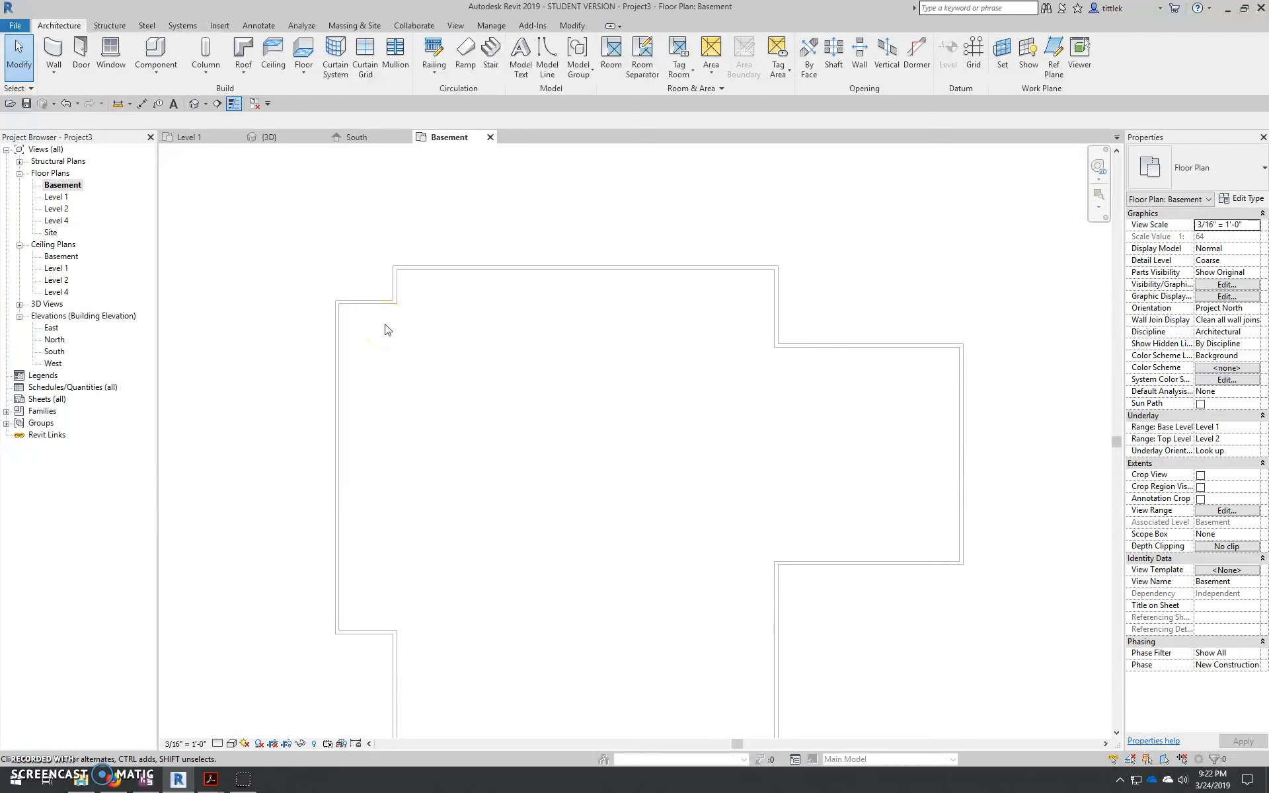
# Step: Start the Wall tool in the Basement plan with the Generic - 8" basic wall type
pyautogui.click(58, 49)
pyautogui.click(1203, 250)
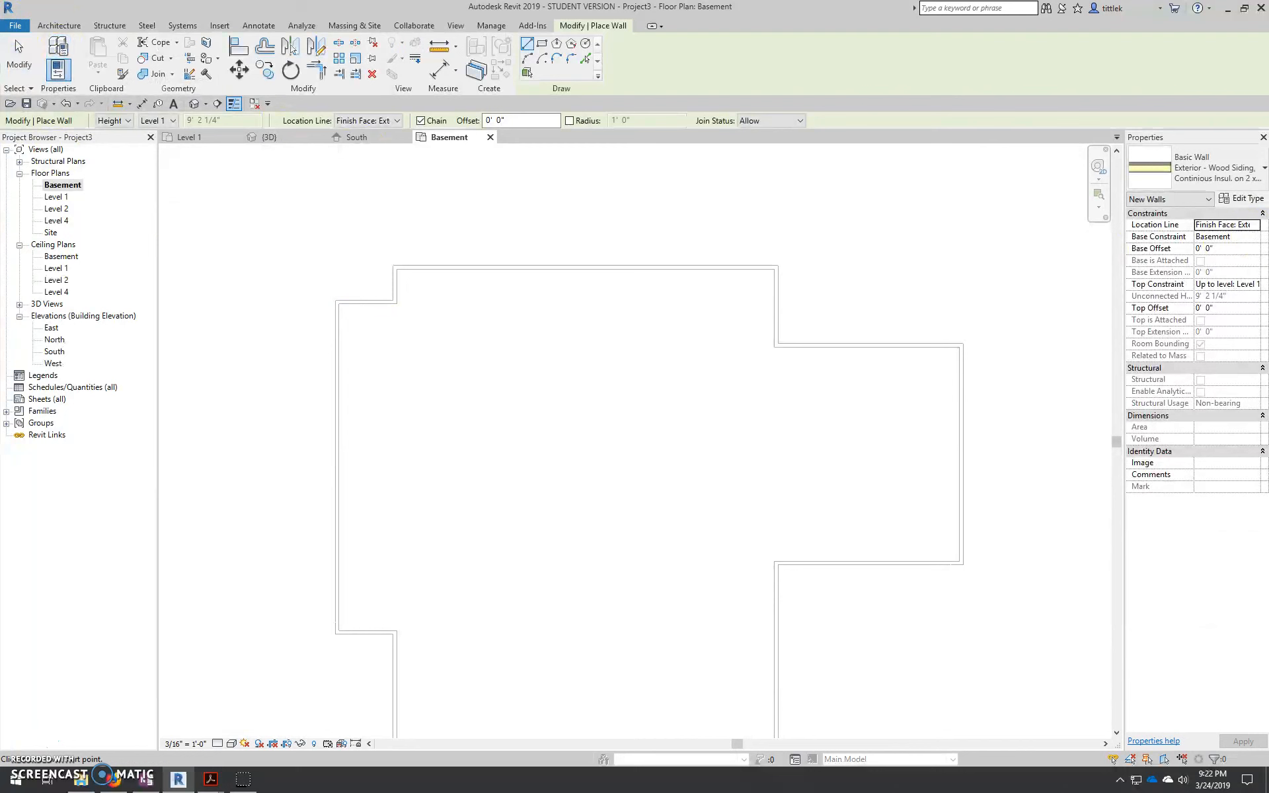
pyautogui.click(1182, 169)
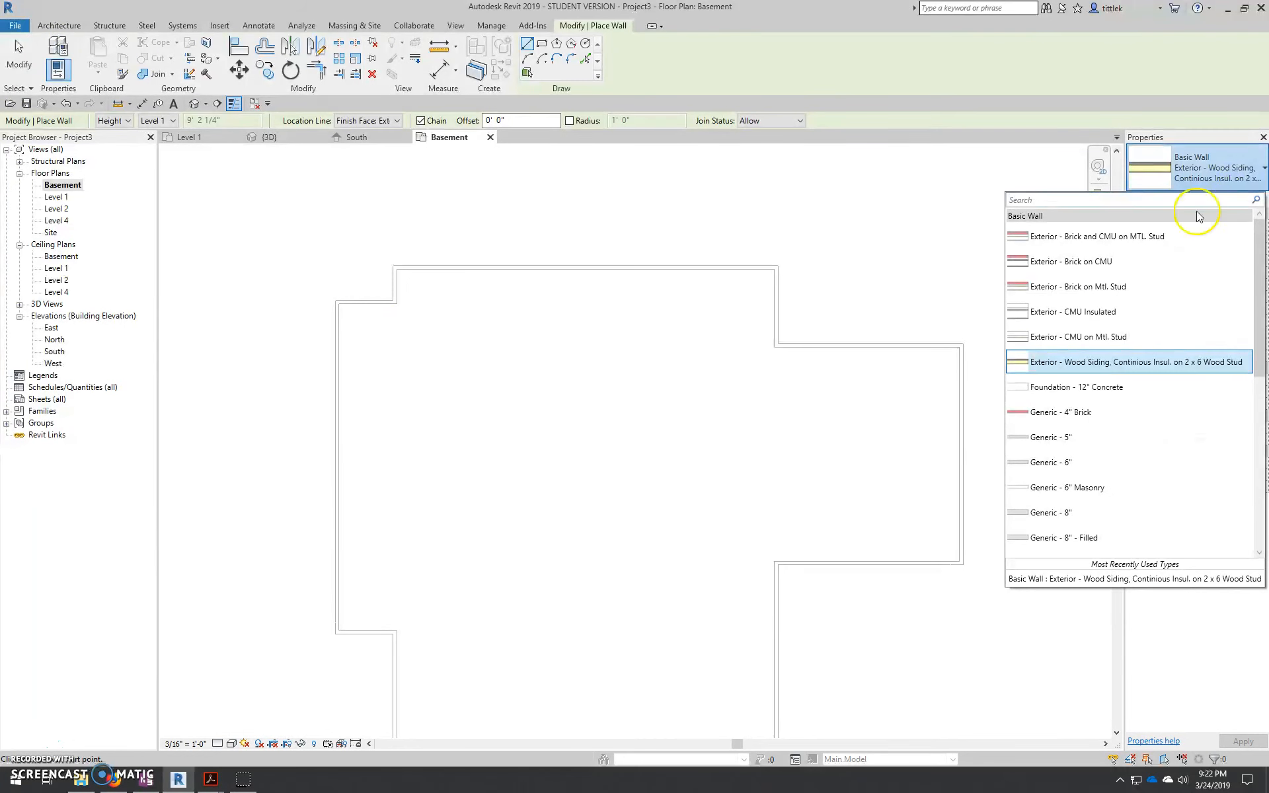
pyautogui.click(1083, 514)
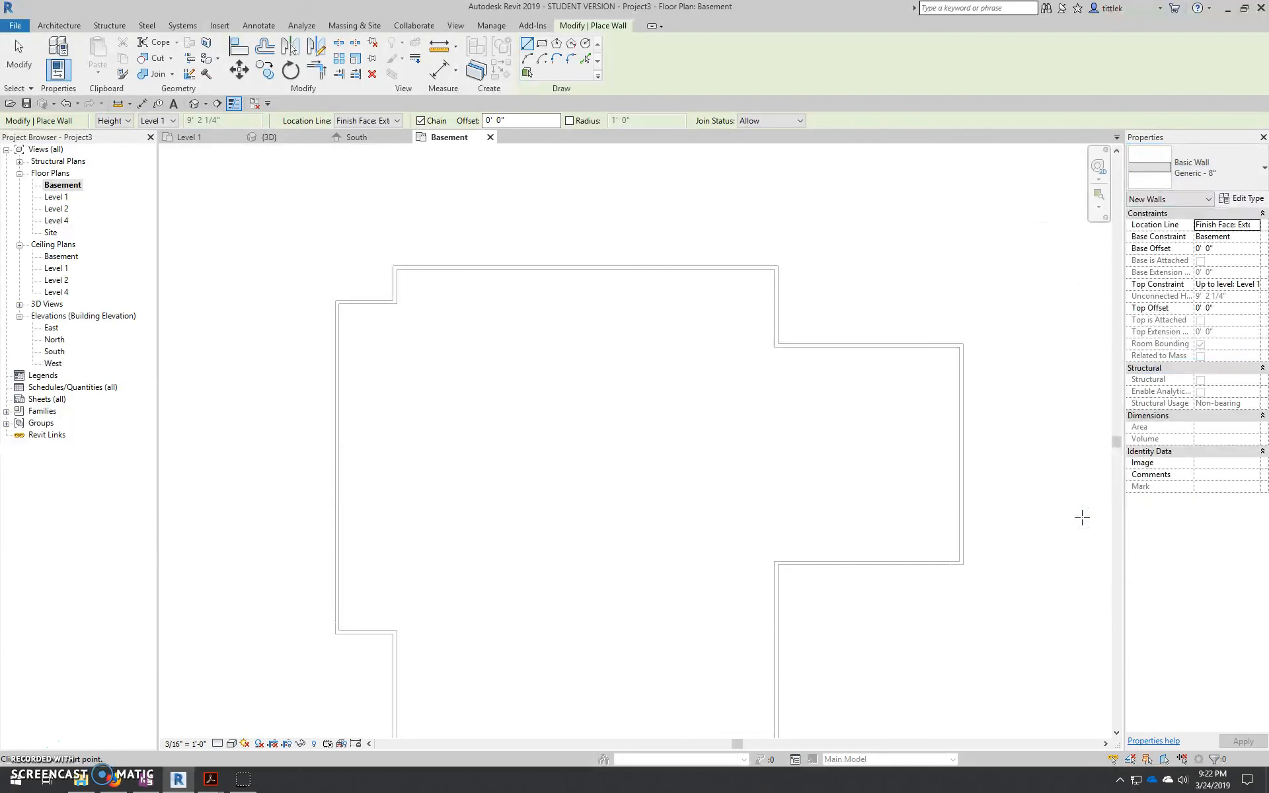
# Step: Switch the wall drawing method to Pick Lines and set the new walls' base offset to -0' 4"
pyautogui.moveTo(647, 363); pyautogui.dragTo(644, 434, button='middle')
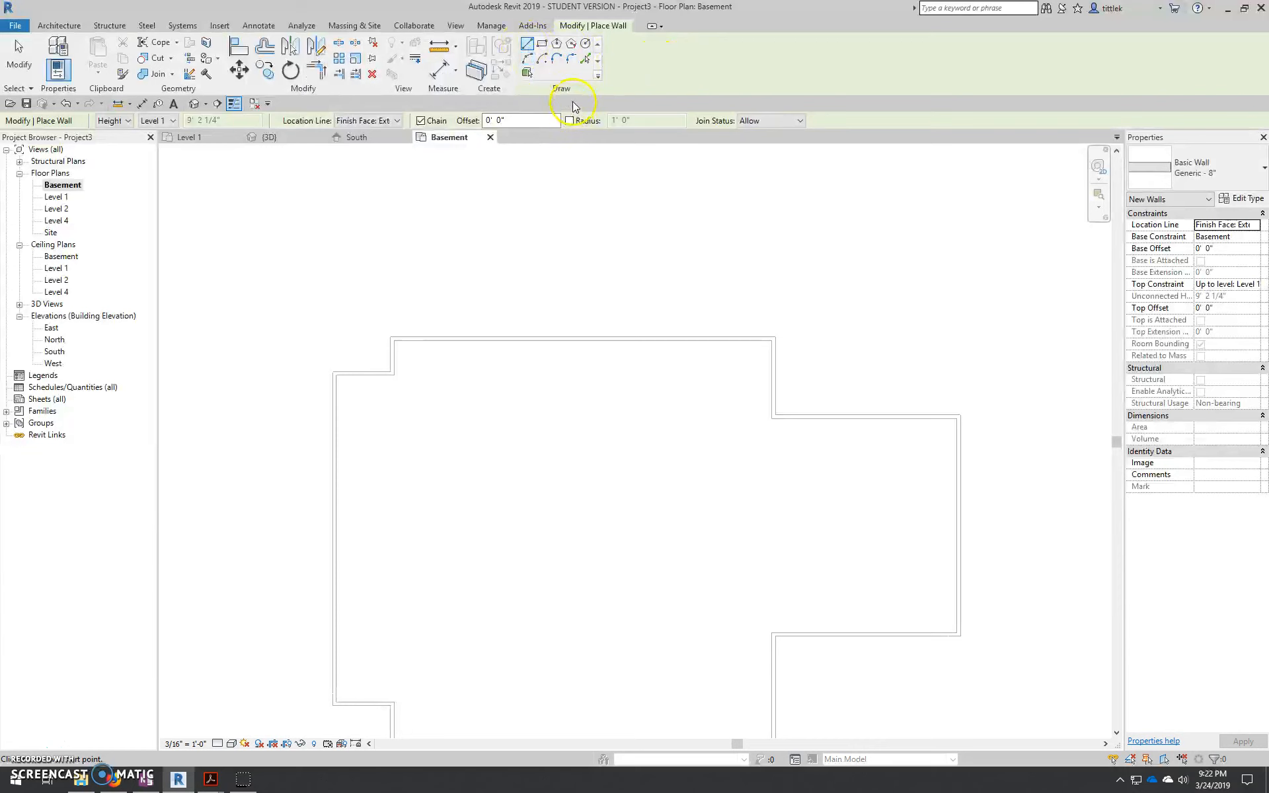
pyautogui.click(588, 62)
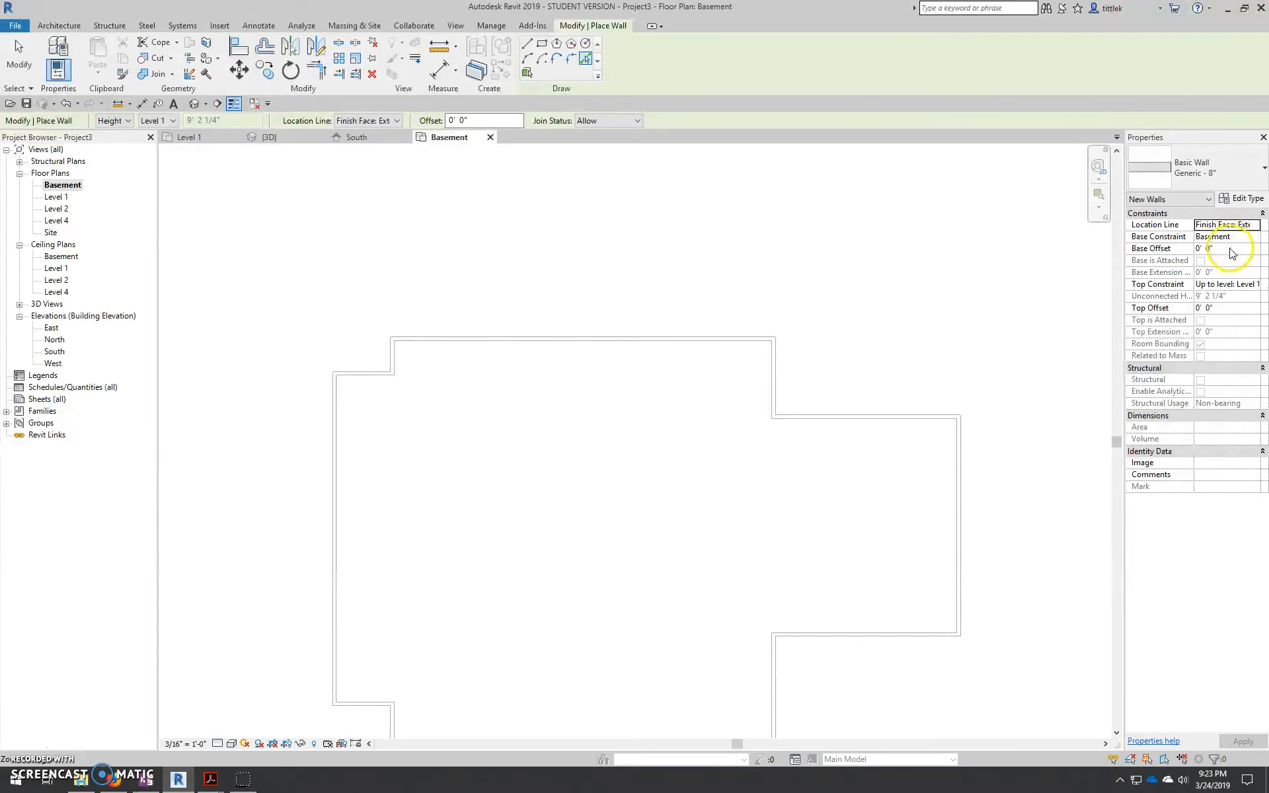
pyautogui.click(1227, 249)
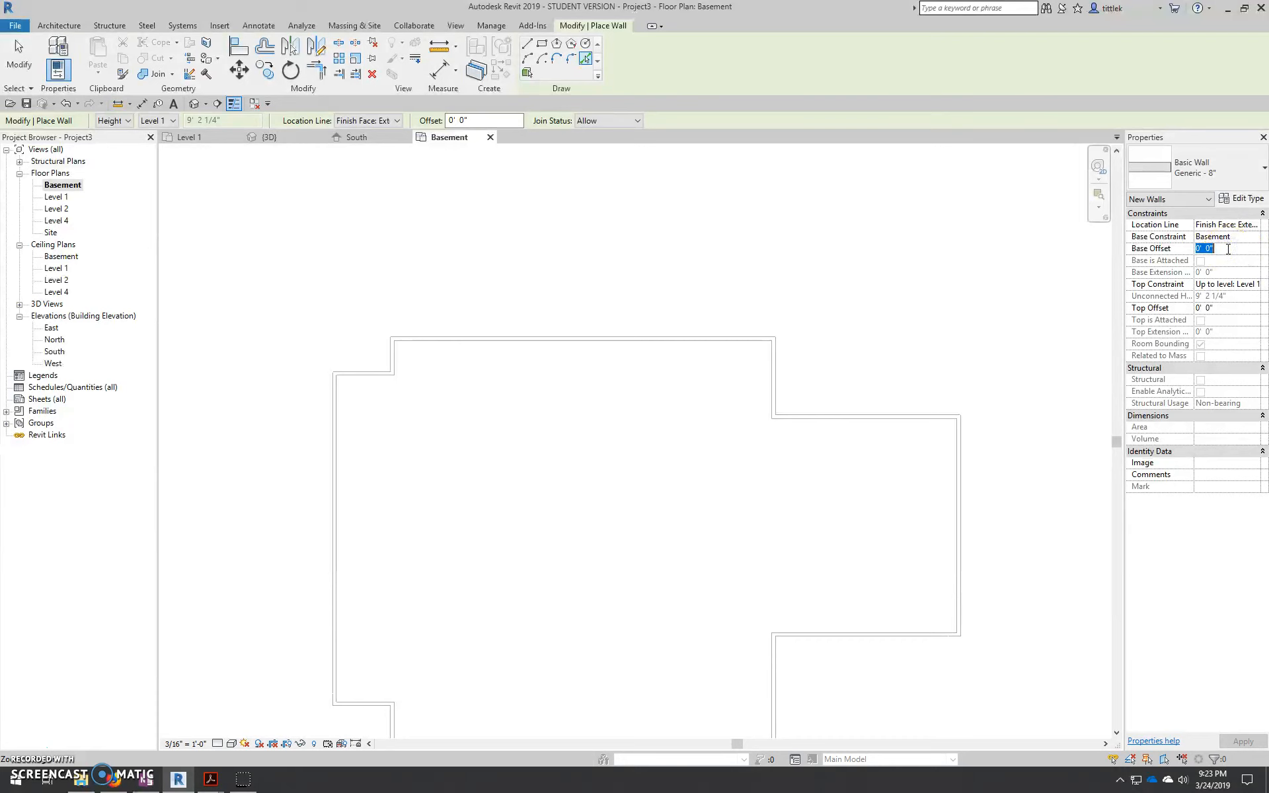
pyautogui.write('-4')
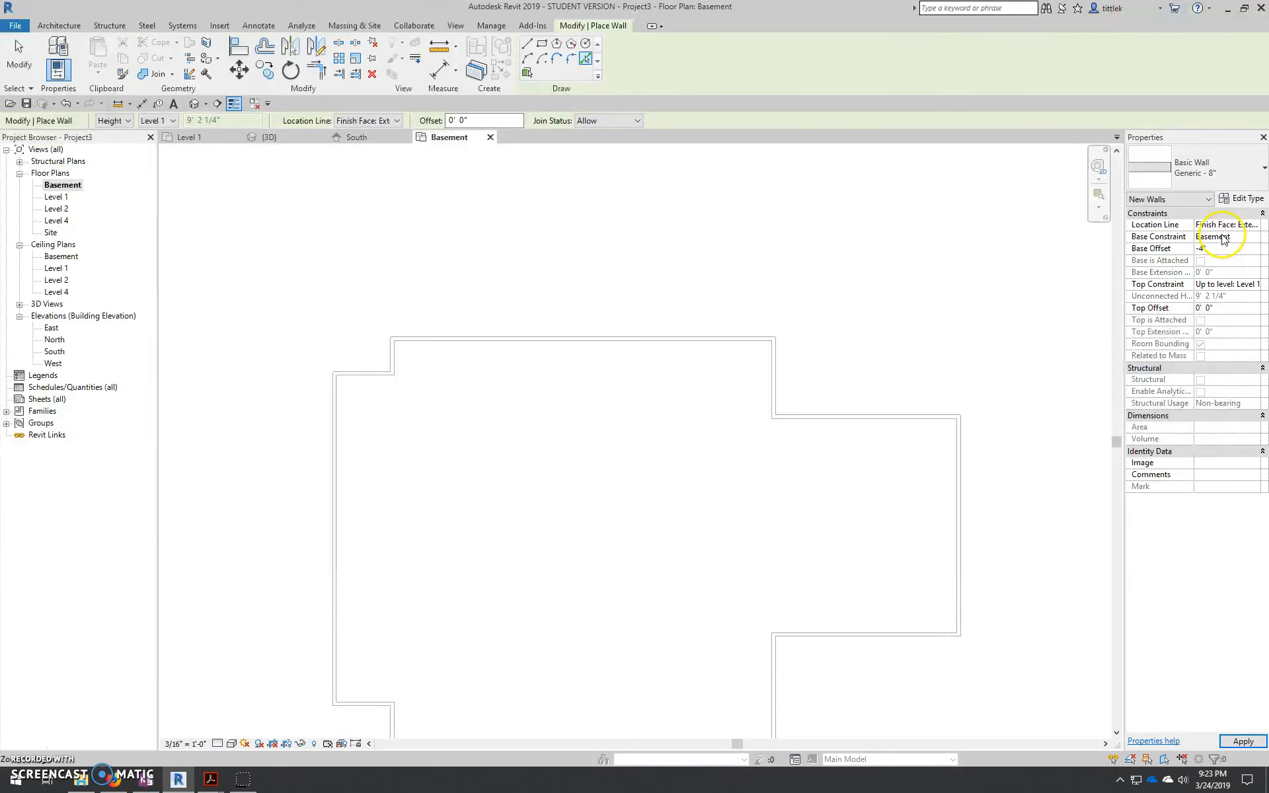
pyautogui.write('"')
pyautogui.write('"')
pyautogui.press('Return')
pyautogui.click(1205, 241)
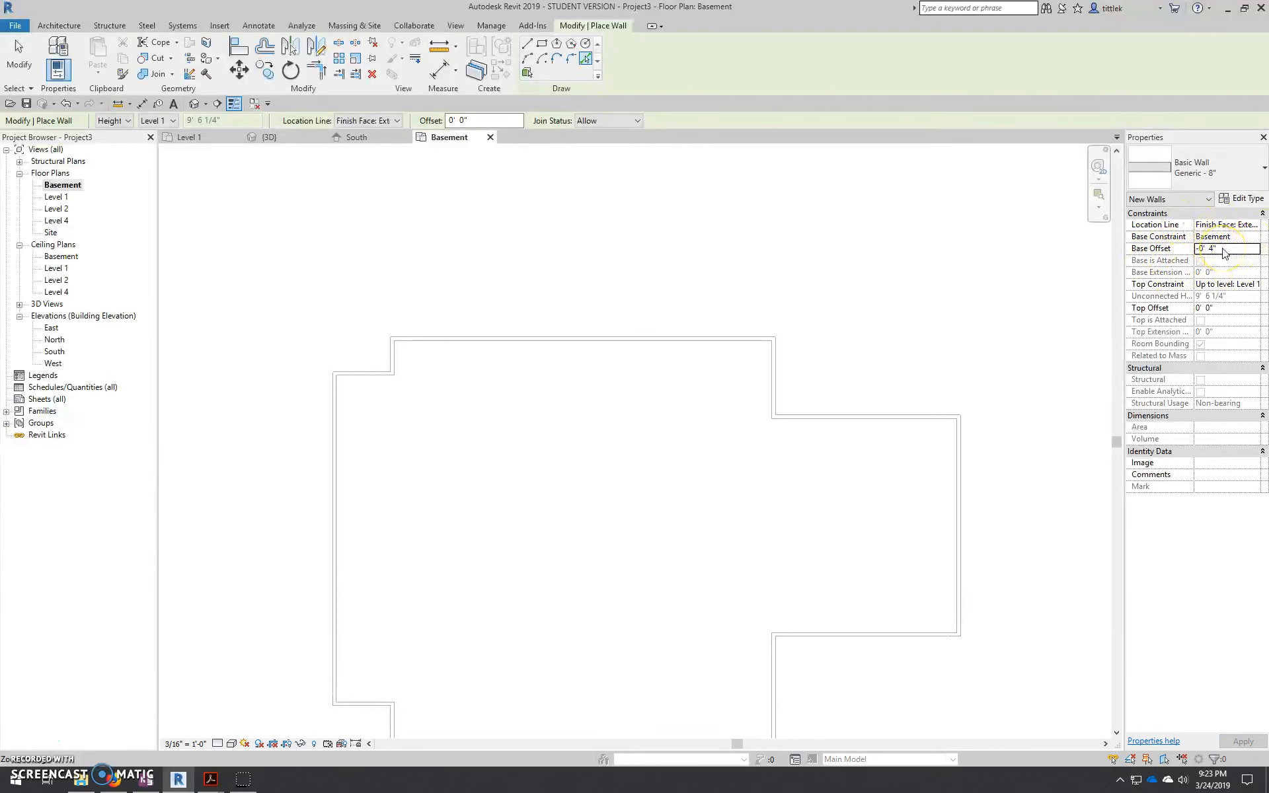
pyautogui.click(1246, 285)
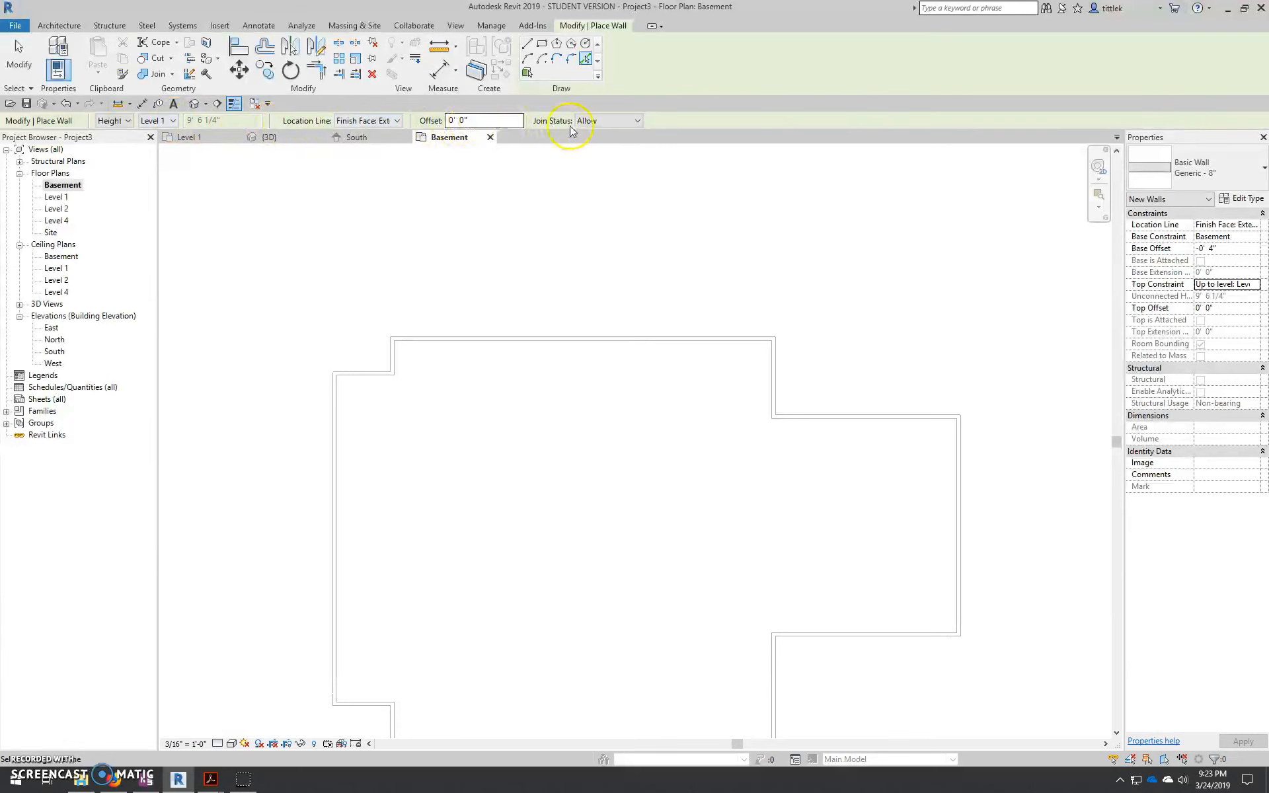
# Step: Place a basement wall along the inner floor line of the plan's upper edge and flip it to the inside
pyautogui.scroll(3, 413, 340)
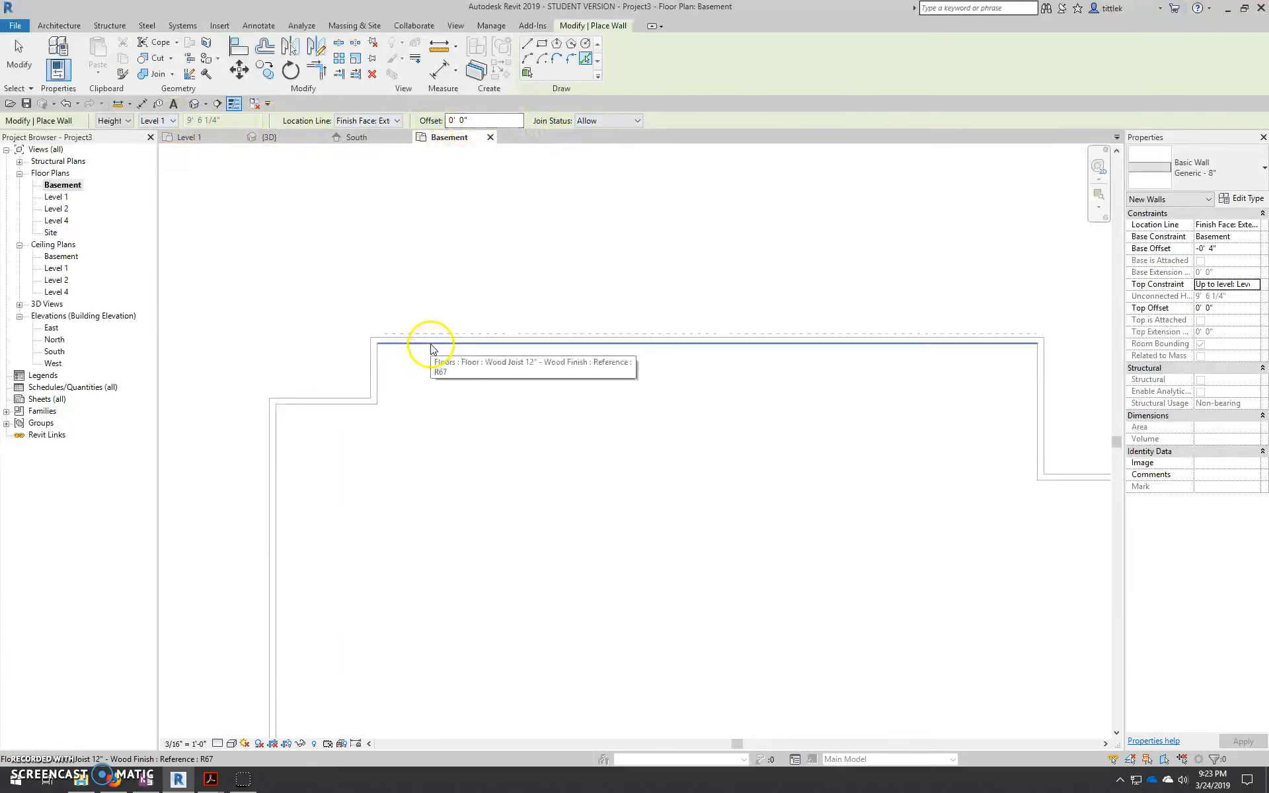
pyautogui.click(430, 344)
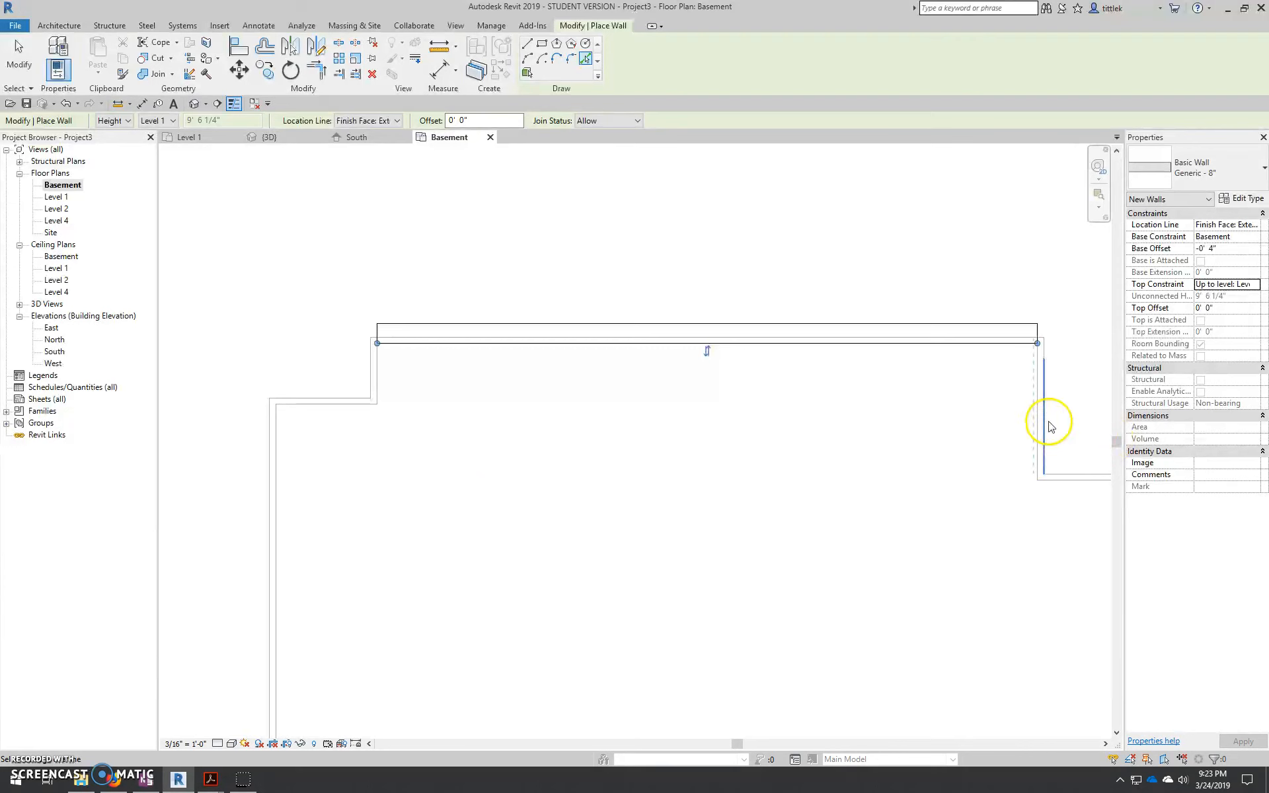
pyautogui.click(706, 352)
pyautogui.moveTo(928, 424); pyautogui.dragTo(766, 430, button='middle')
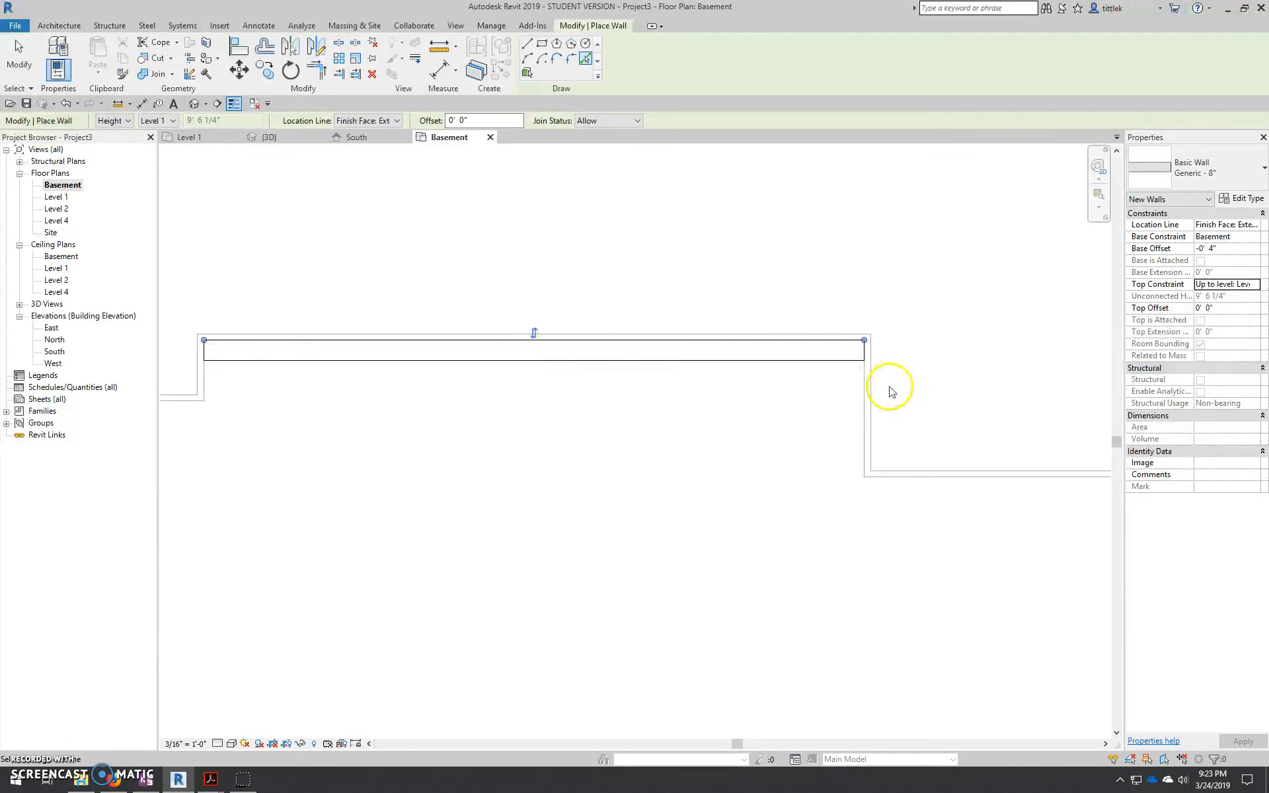
# Step: Place walls on the floor lines of the short upper-right return and the right wing's upper edge, with thickness facing inward
pyautogui.click(860, 417)
pyautogui.moveTo(850, 410)
pyautogui.mouseDown(button='middle')
pyautogui.moveTo(764, 405)
pyautogui.moveTo(802, 383)
pyautogui.mouseUp(button='middle')
pyautogui.click(804, 377)
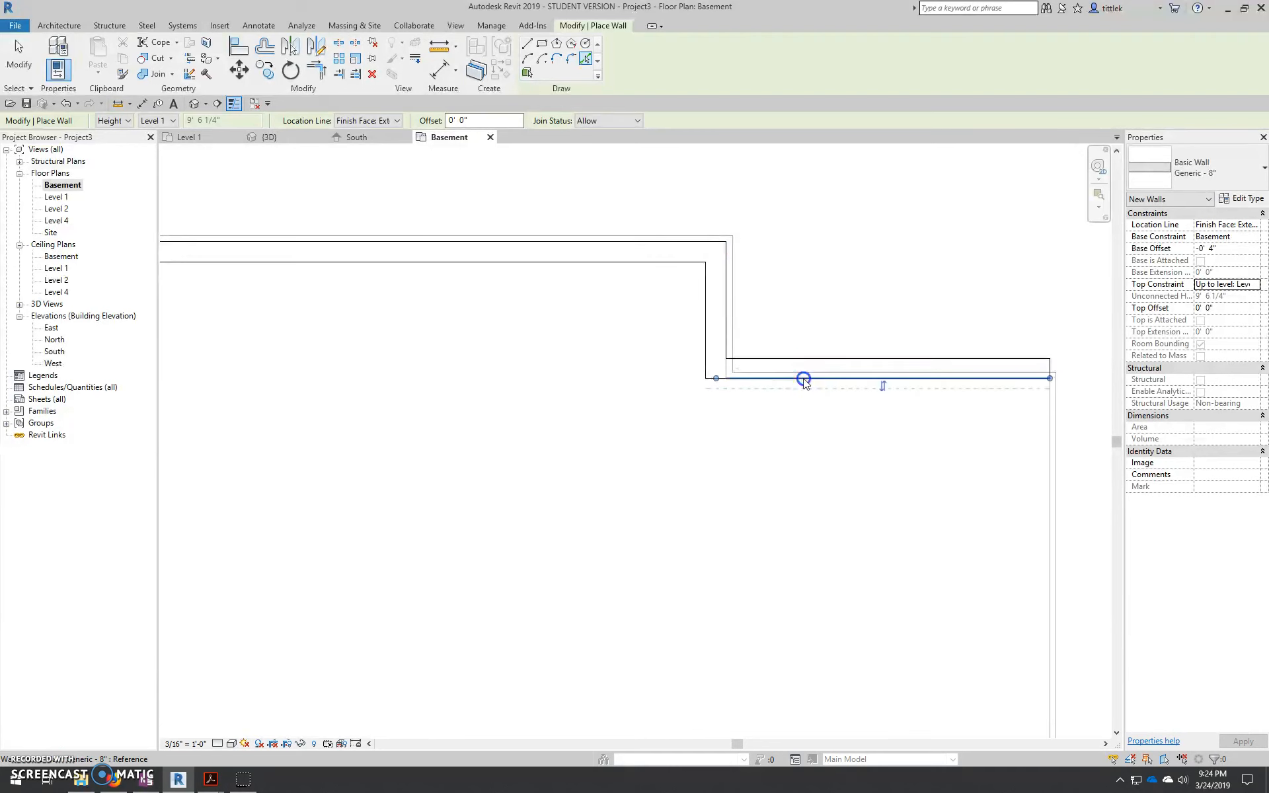
pyautogui.moveTo(972, 486); pyautogui.dragTo(708, 354, button='middle')
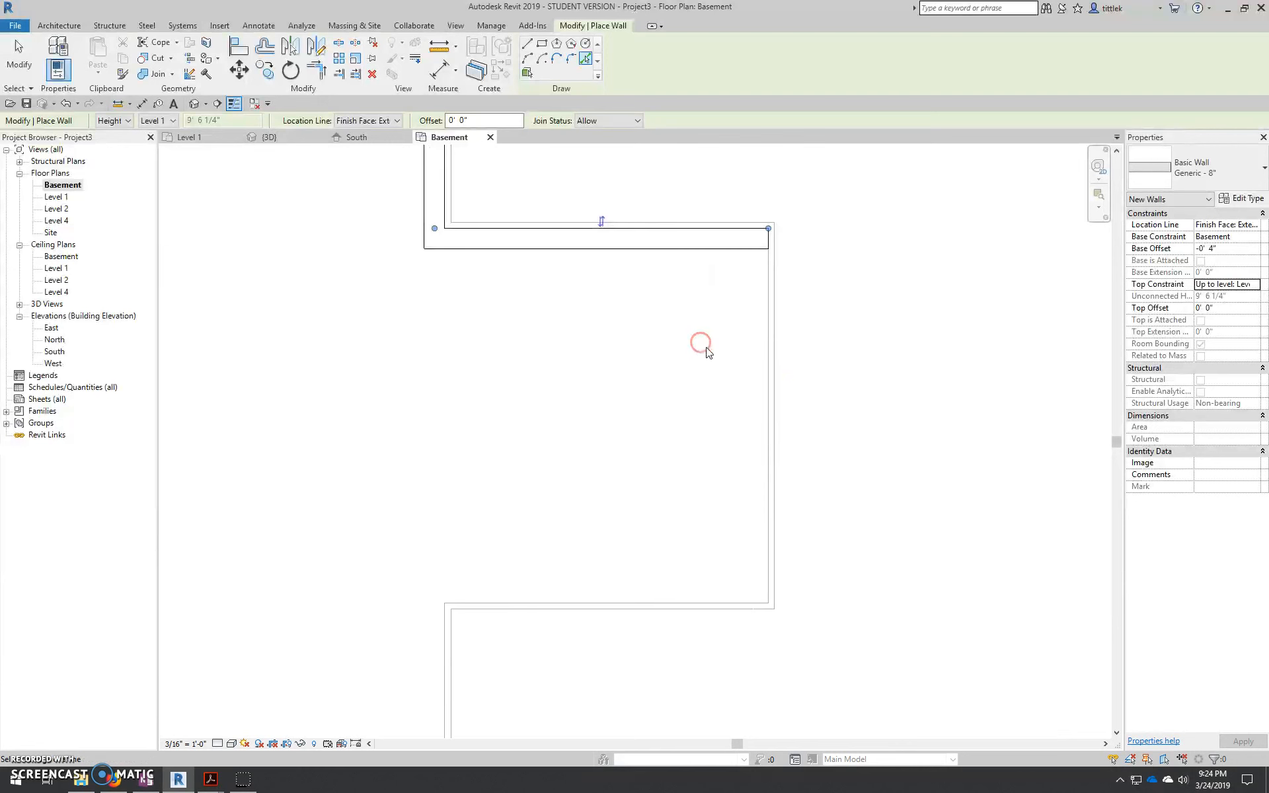
# Step: Place inward-facing walls on the floor lines of the right wing's outer side and lower edge
pyautogui.click(763, 419)
pyautogui.scroll(-2, 765, 417)
pyautogui.scroll(2, 656, 573)
pyautogui.click(656, 556)
pyautogui.scroll(-2, 629, 546)
pyautogui.moveTo(492, 568); pyautogui.dragTo(827, 264, button='middle')
# Step: Place inward-facing walls along the lower section's right side, bottom edge, left side and lower-left jog
pyautogui.click(846, 345)
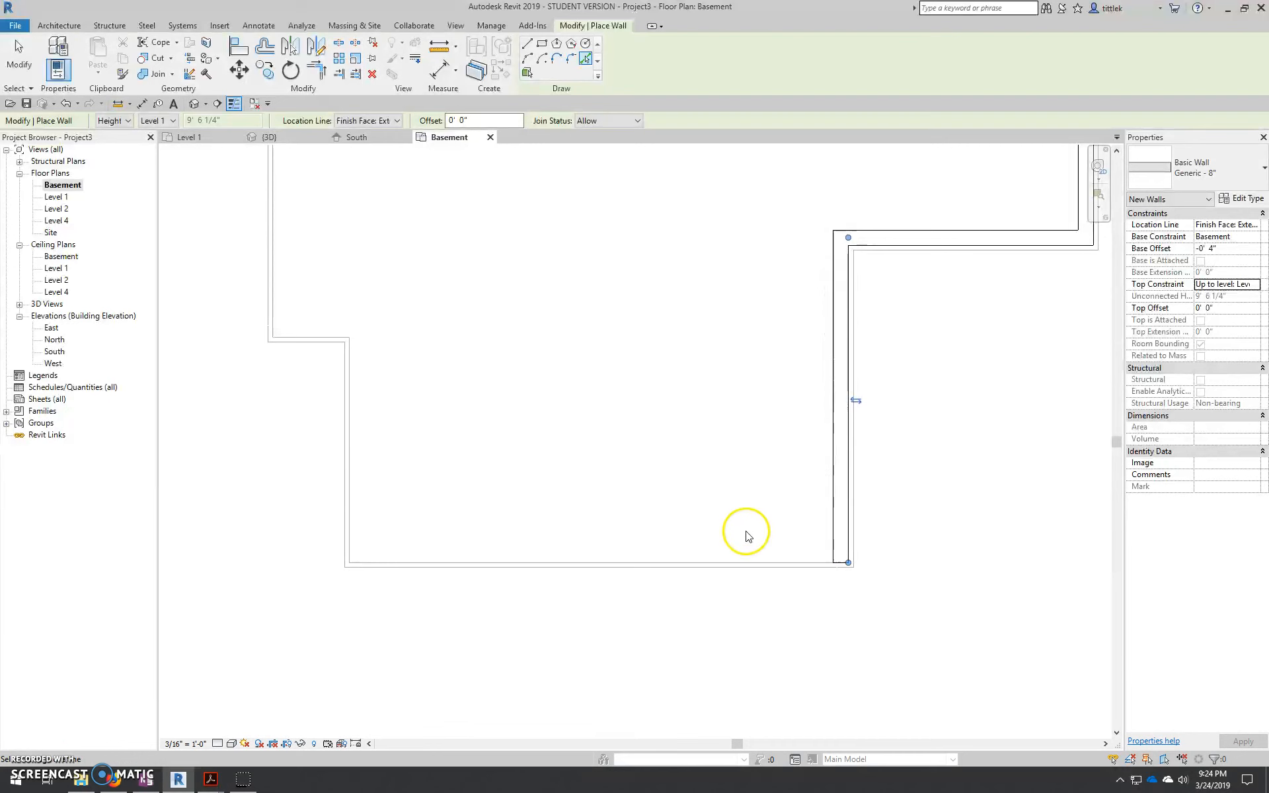
pyautogui.click(750, 563)
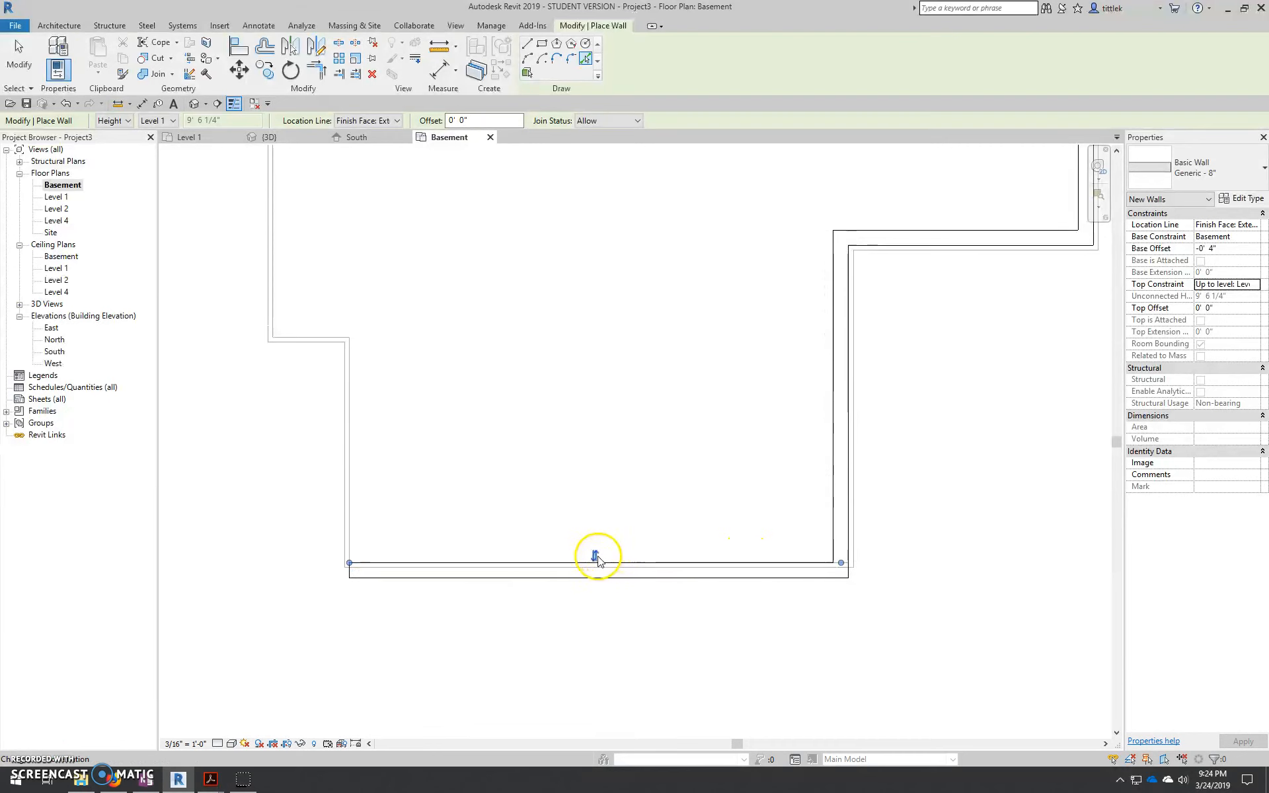
pyautogui.click(352, 466)
pyautogui.click(322, 328)
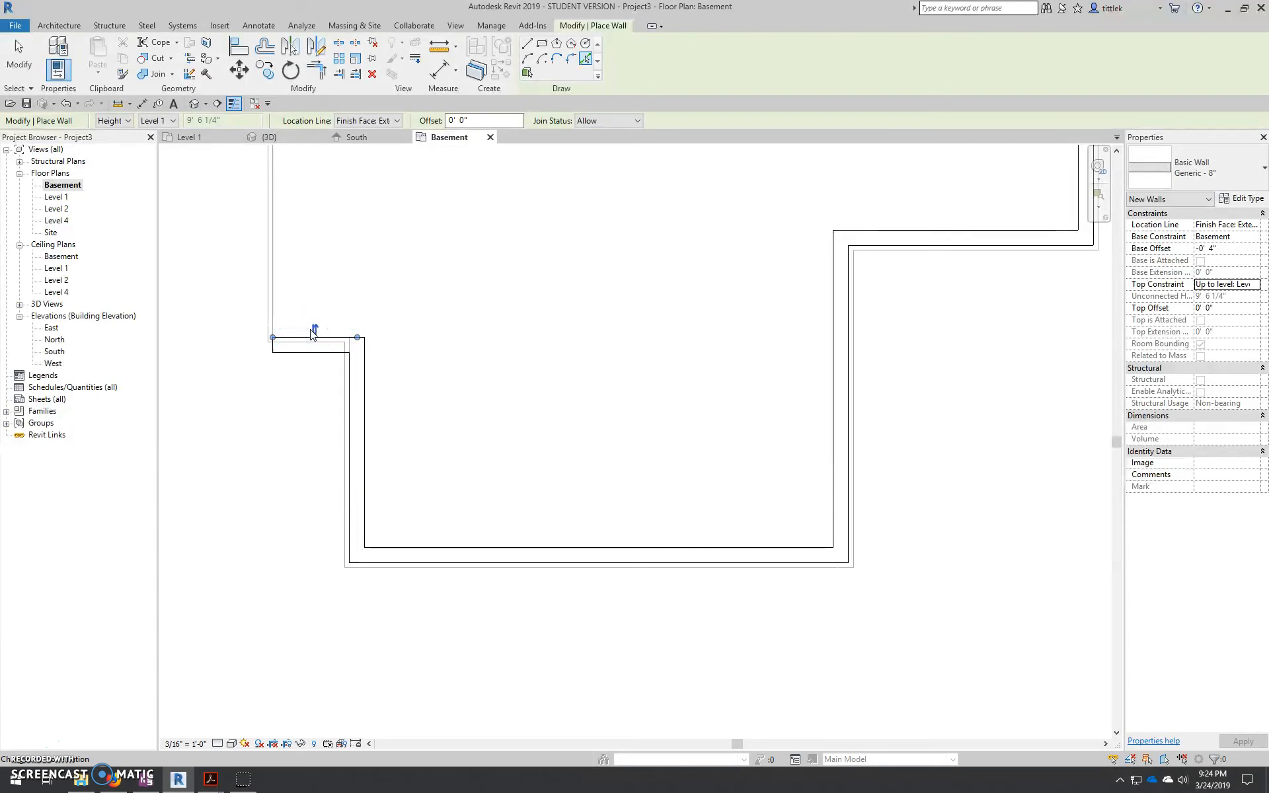
pyautogui.moveTo(305, 263); pyautogui.dragTo(375, 481, button='middle')
# Step: Close the basement perimeter with inward-facing walls along the long left side and upper-left jog, and end the Wall tool
pyautogui.click(326, 444)
pyautogui.click(324, 373)
pyautogui.moveTo(396, 275); pyautogui.dragTo(445, 666, button='middle')
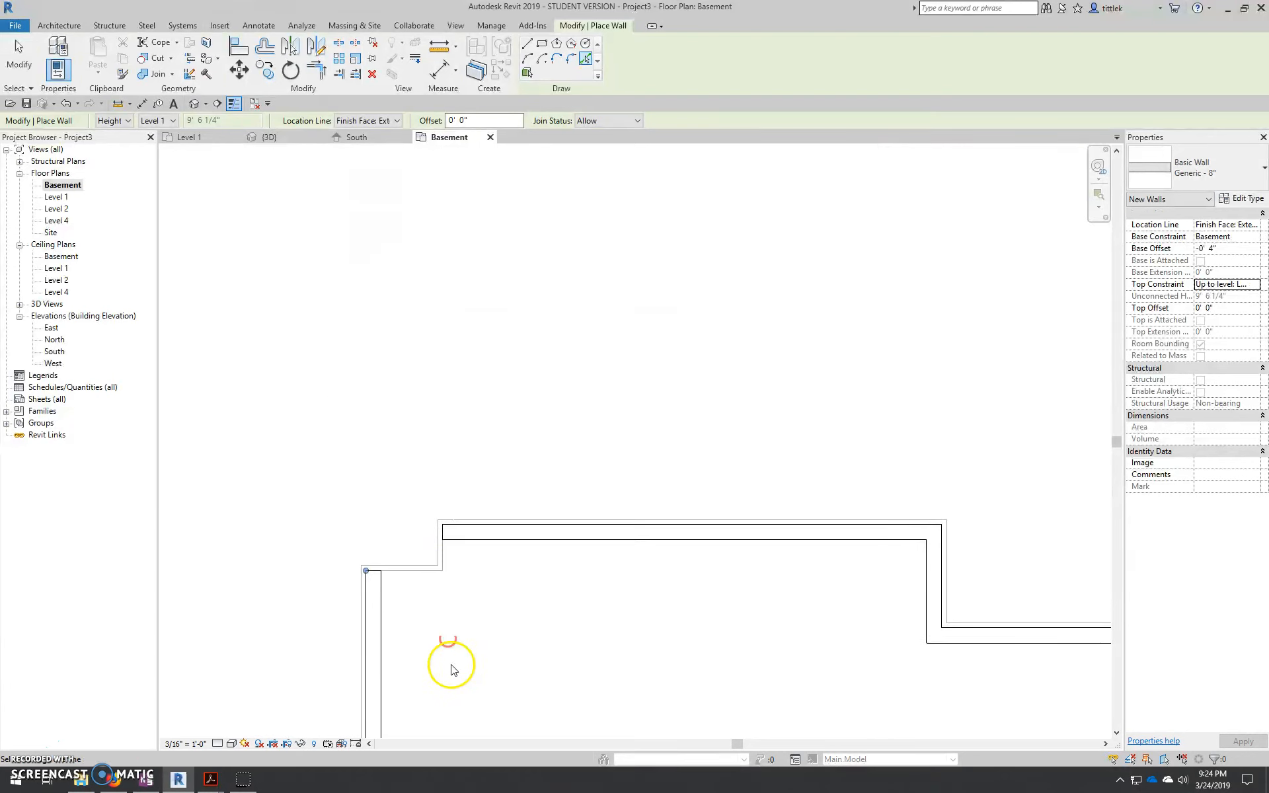
pyautogui.click(419, 572)
pyautogui.click(442, 556)
pyautogui.scroll(-3, 451, 539)
pyautogui.moveTo(603, 725); pyautogui.dragTo(637, 482, button='middle')
pyautogui.scroll(5, 710, 595)
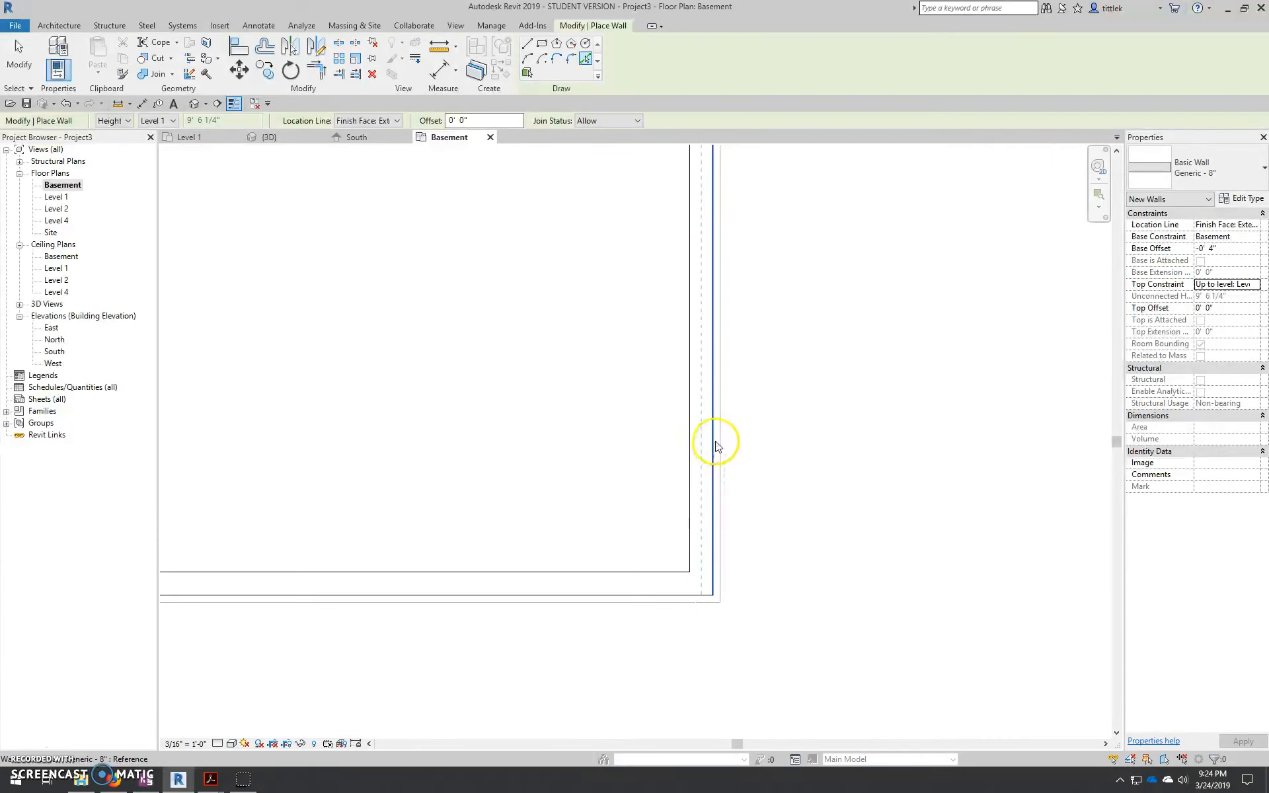
pyautogui.scroll(-6, 708, 634)
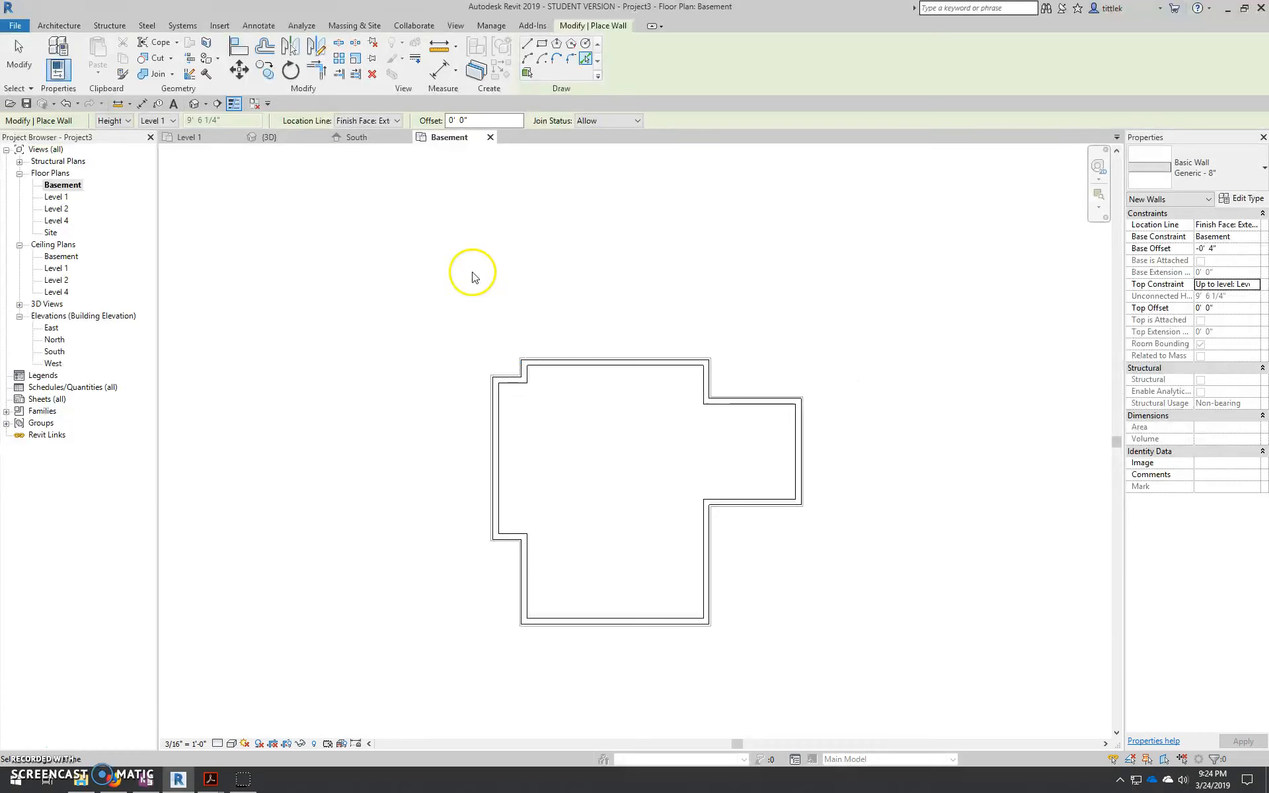
pyautogui.press('Escape')
pyautogui.press('Escape')
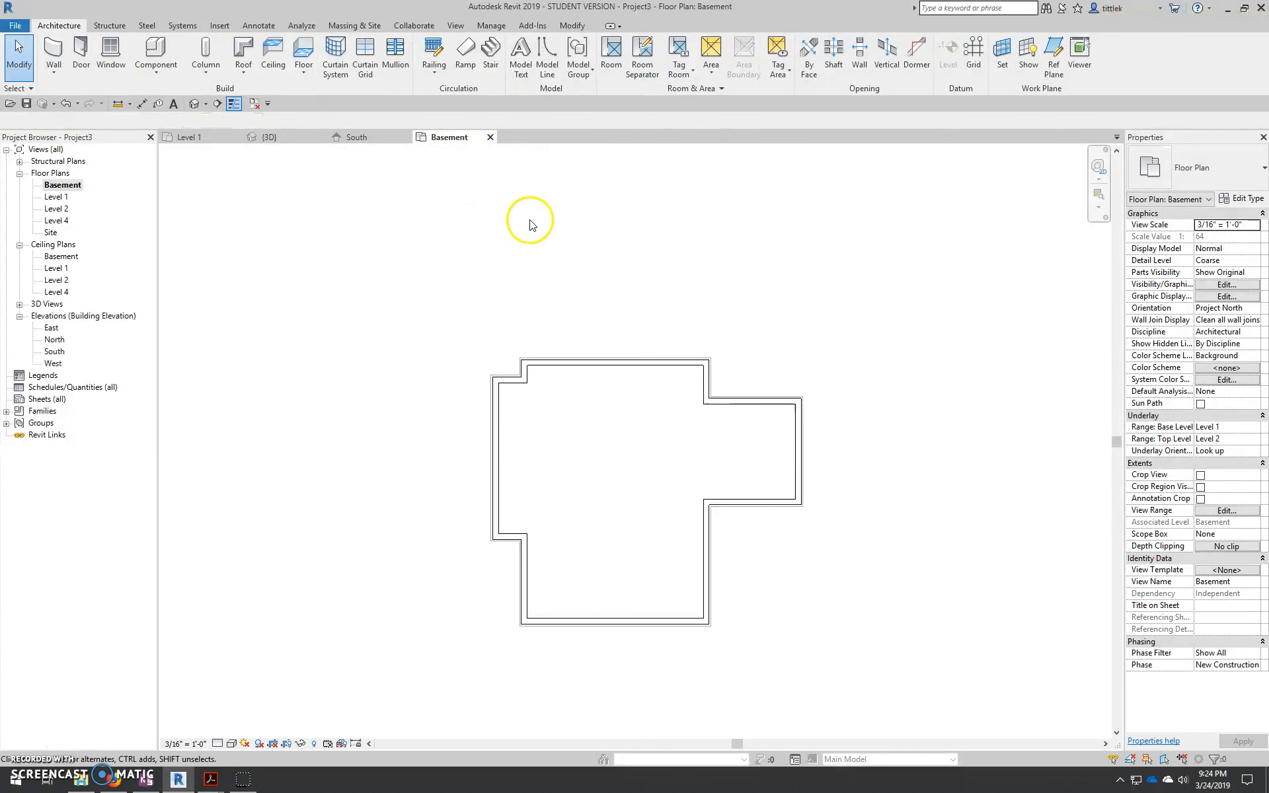
# Step: Open the 3D view and examine how the basement wall tops meet the Level 1 floor from several angles
pyautogui.click(267, 140)
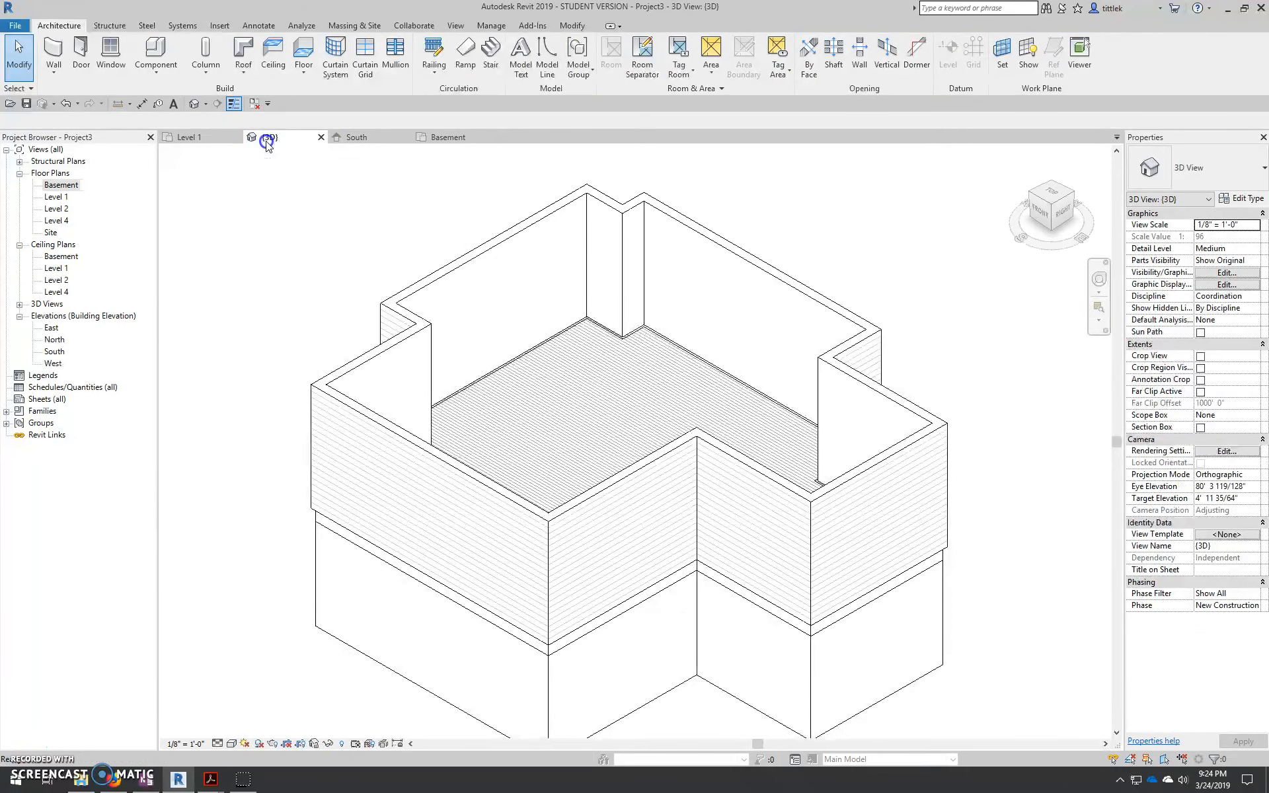
pyautogui.scroll(-3, 668, 520)
pyautogui.keyDown('shift'); pyautogui.moveTo(719, 688); pyautogui.dragTo(879, 575, button='middle'); pyautogui.keyUp('shift')
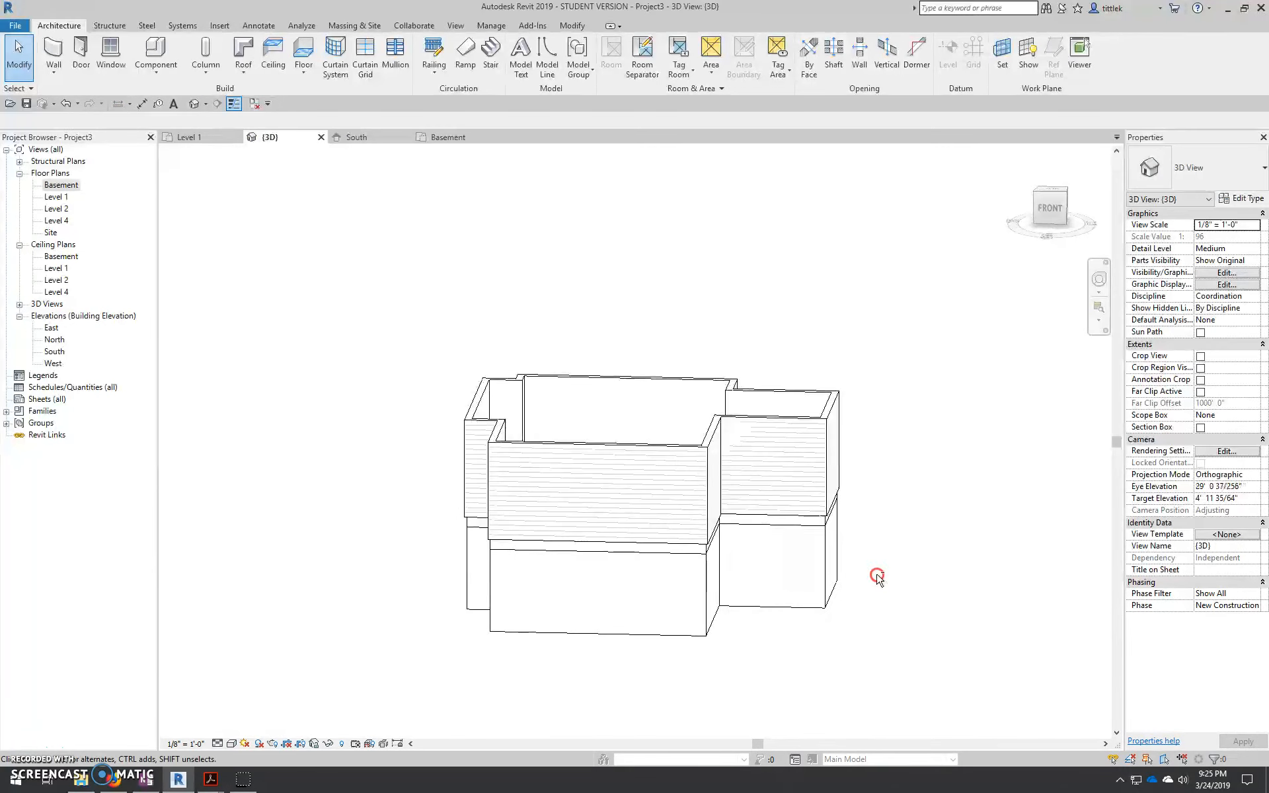
pyautogui.click(796, 567)
pyautogui.scroll(6, 820, 529)
pyautogui.keyDown('shift'); pyautogui.moveTo(922, 560); pyautogui.dragTo(773, 509, button='middle'); pyautogui.keyUp('shift')
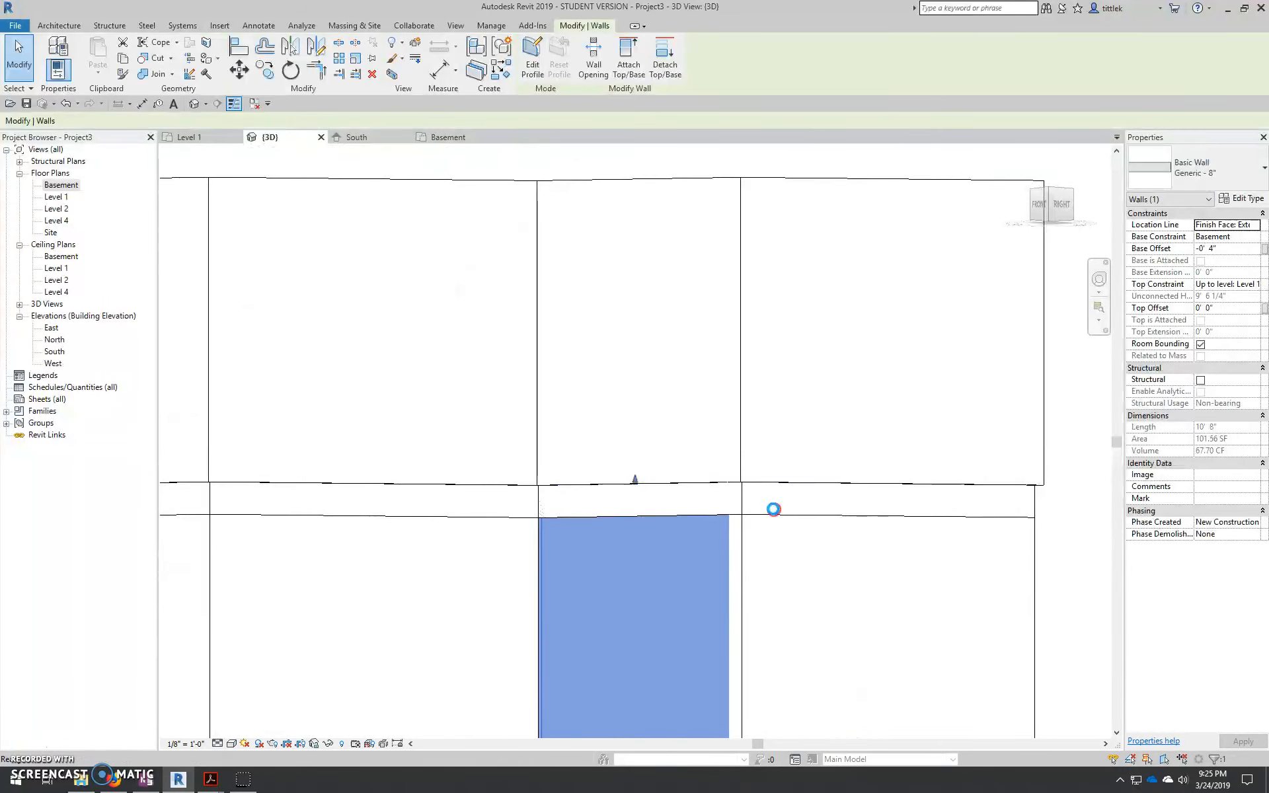
pyautogui.scroll(-5, 773, 509)
pyautogui.scroll(7, 646, 532)
pyautogui.scroll(-4, 582, 496)
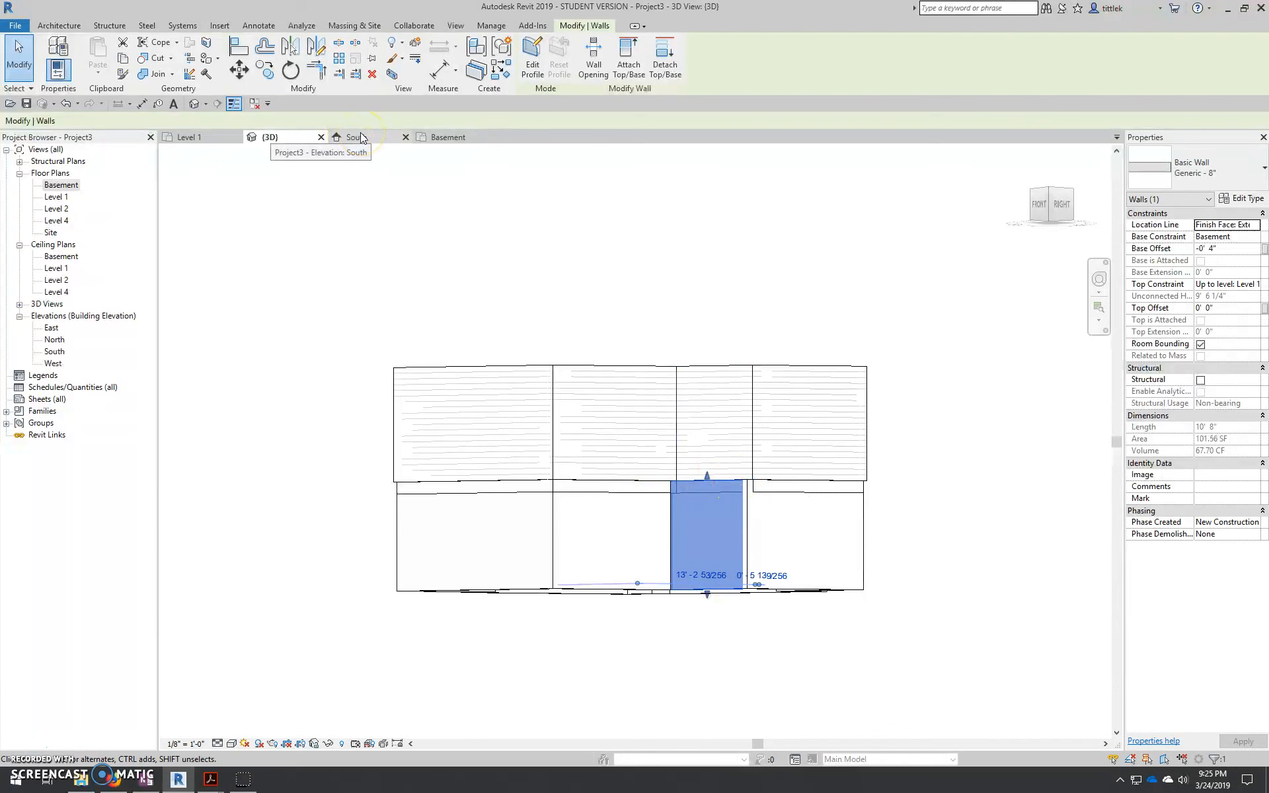
pyautogui.scroll(3, 894, 558)
pyautogui.click(909, 549)
pyautogui.scroll(5, 678, 512)
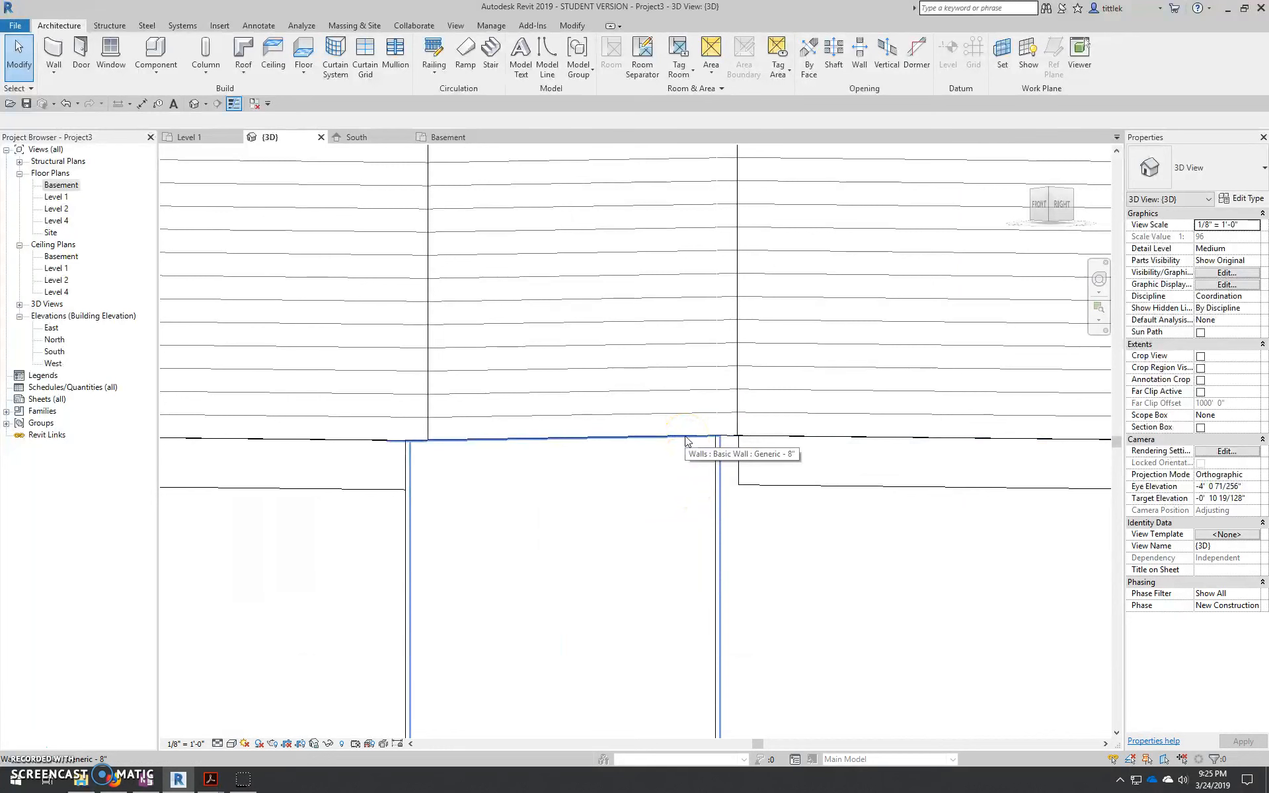
pyautogui.scroll(-5, 685, 438)
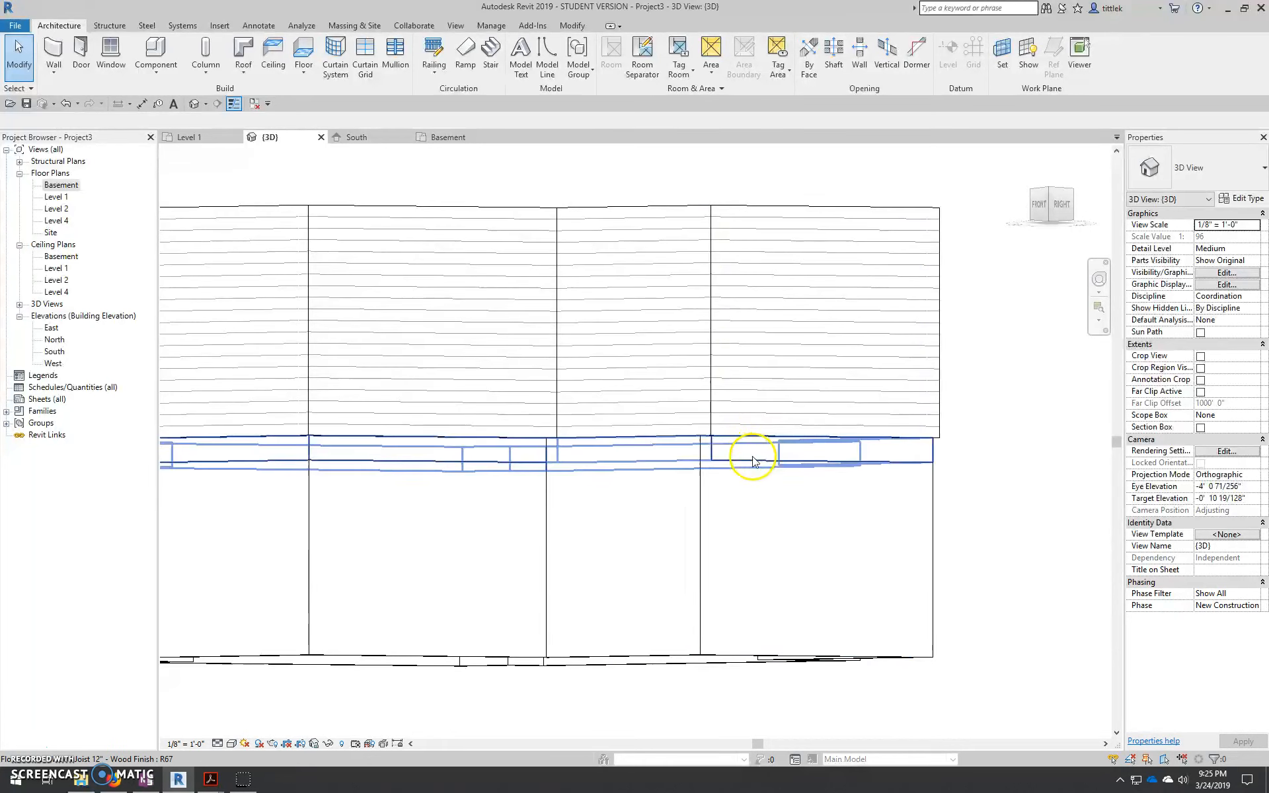
# Step: Select a basement wall on the right wing, then extend the selection to all instances of its type in the entire project
pyautogui.click(720, 508)
pyautogui.keyDown('shift'); pyautogui.moveTo(700, 518); pyautogui.dragTo(813, 533, button='middle'); pyautogui.keyUp('shift')
pyautogui.scroll(5, 815, 458)
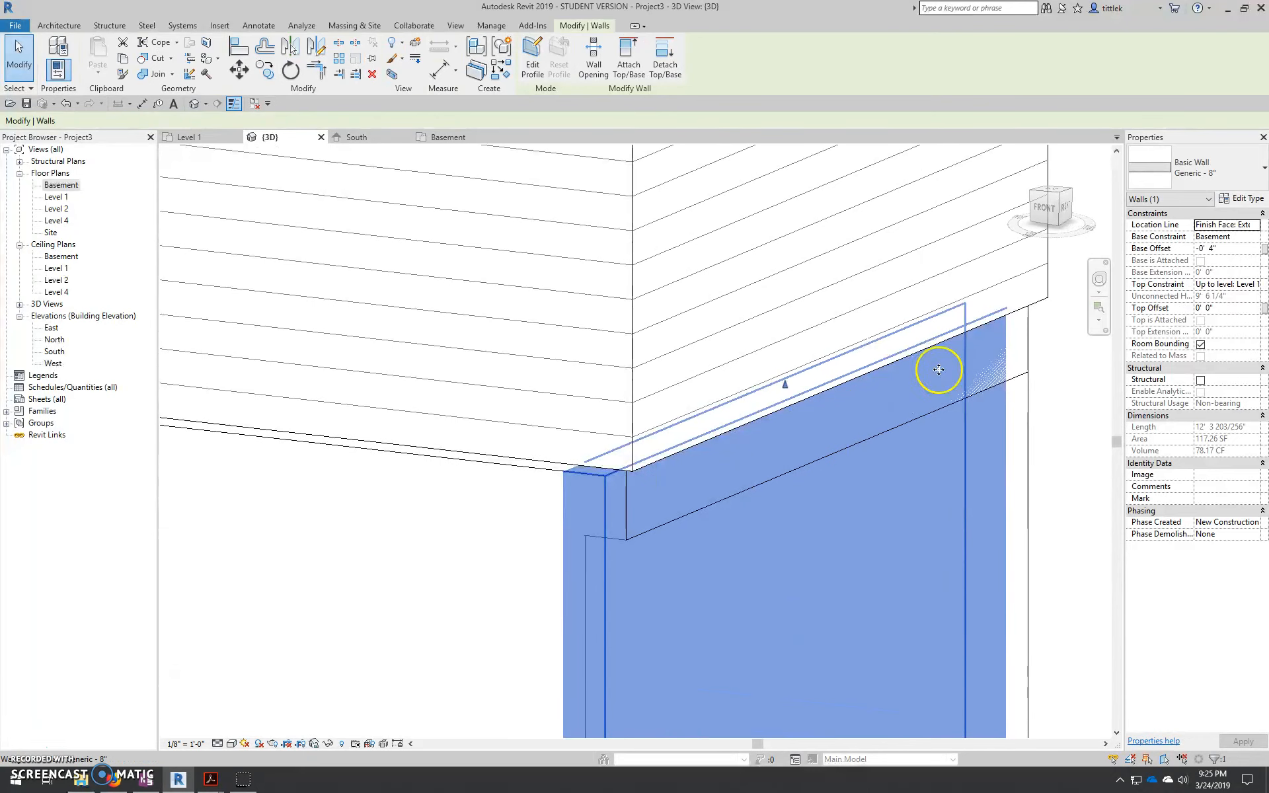
pyautogui.scroll(-6, 842, 494)
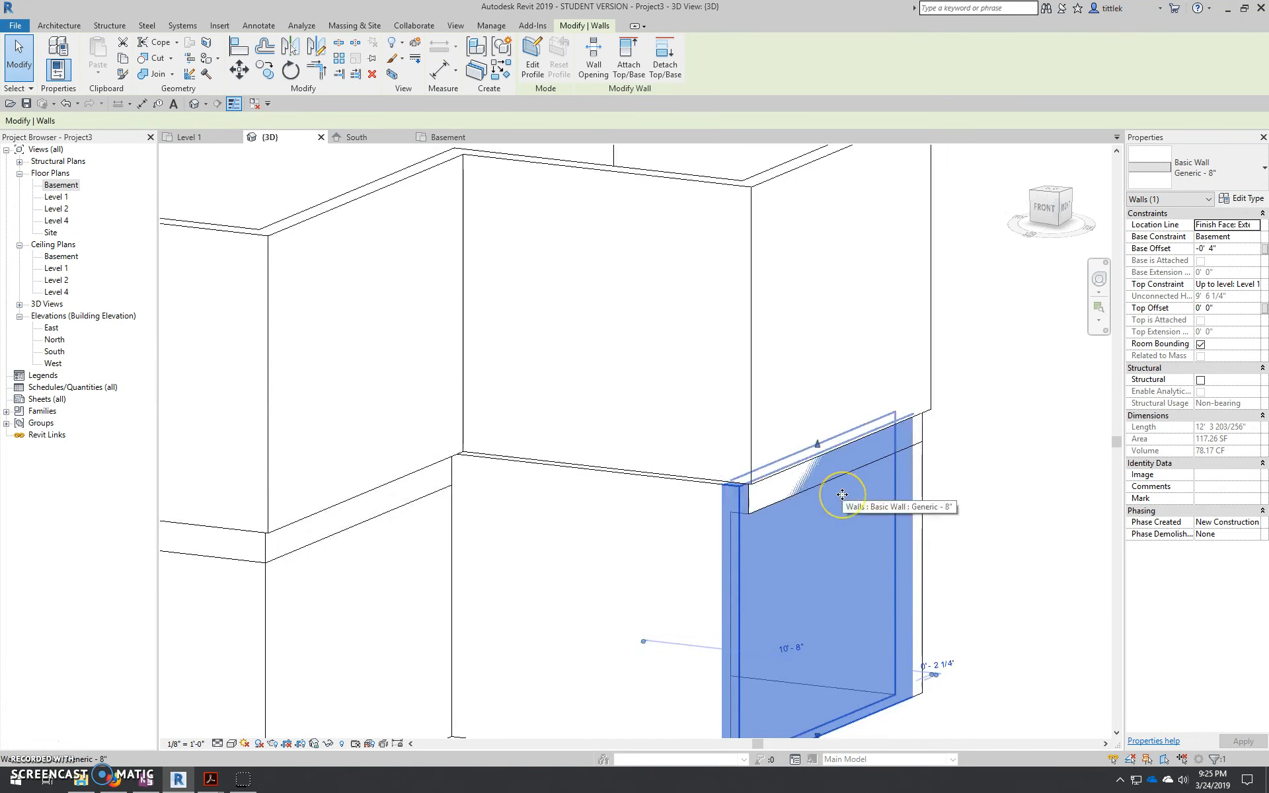
pyautogui.keyDown('shift'); pyautogui.moveTo(861, 590); pyautogui.dragTo(831, 573, button='middle'); pyautogui.keyUp('shift')
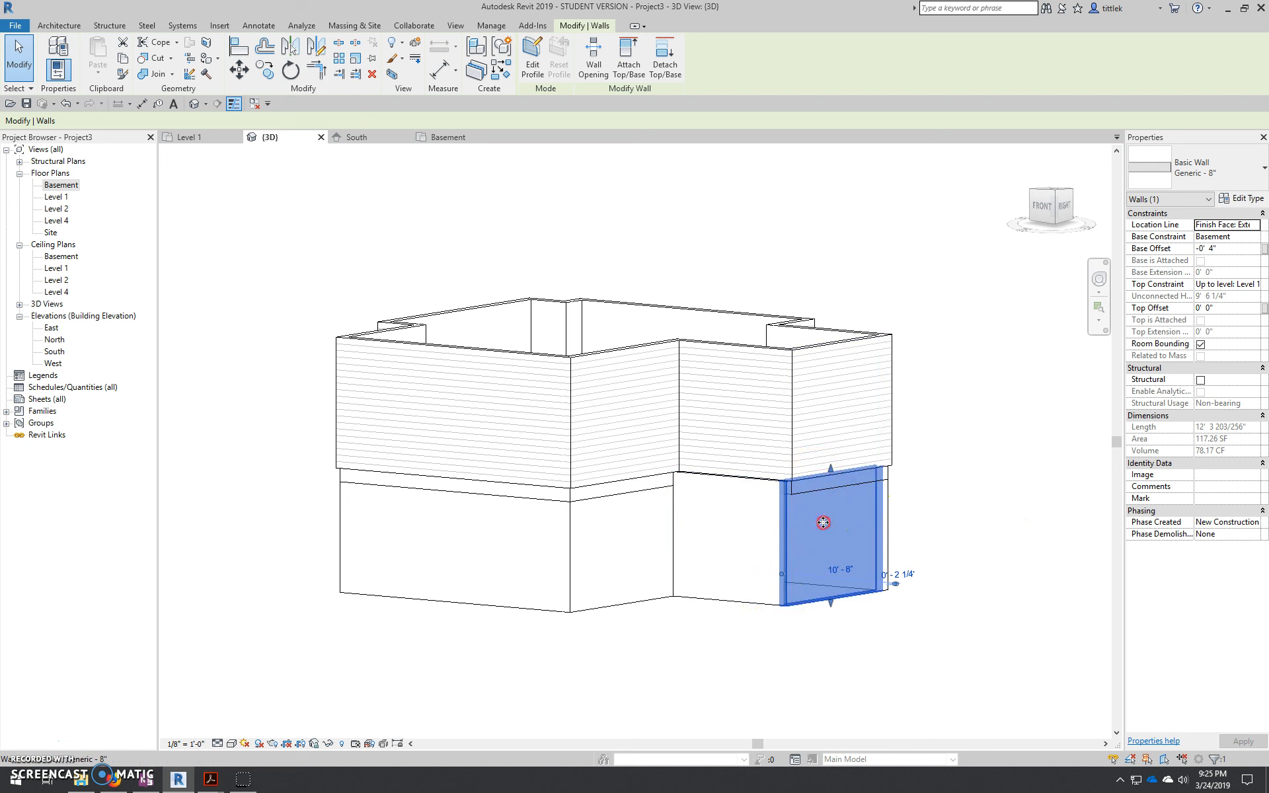
pyautogui.rightClick(822, 522)
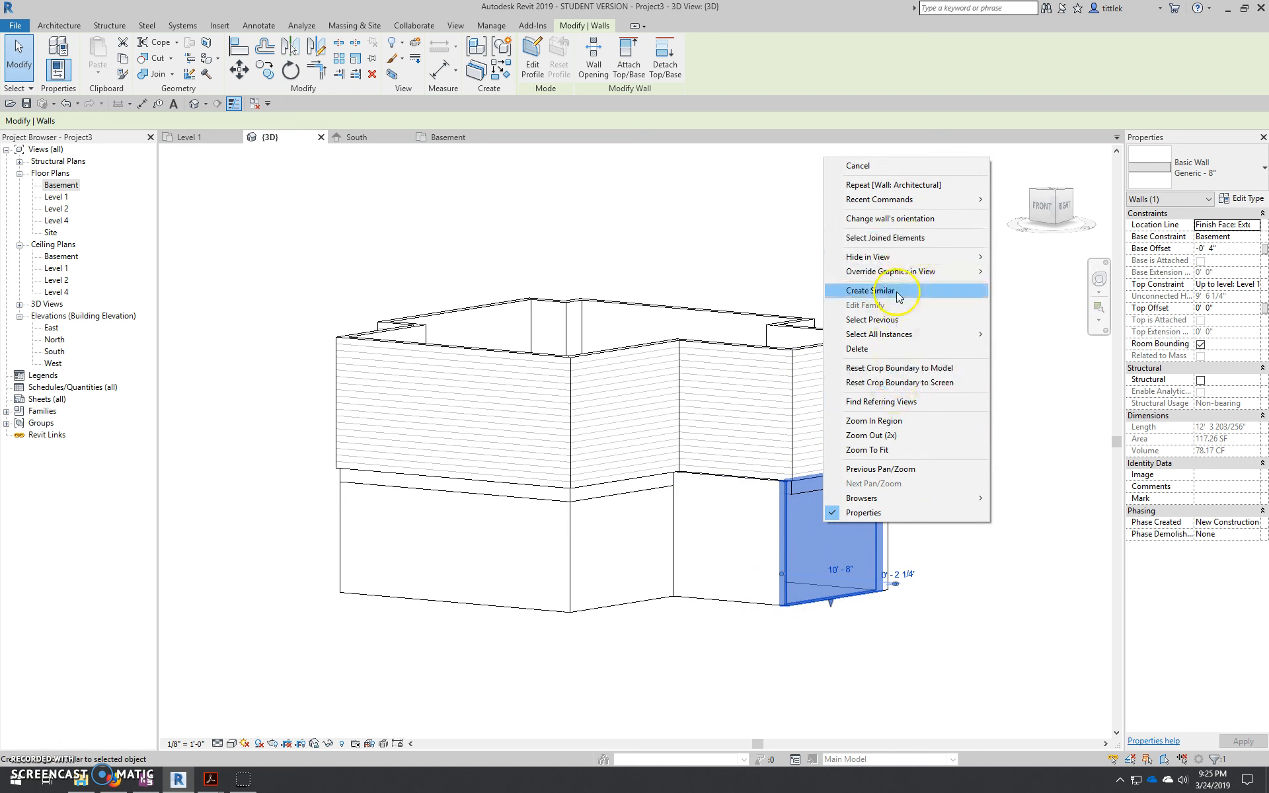
pyautogui.moveTo(903, 334)
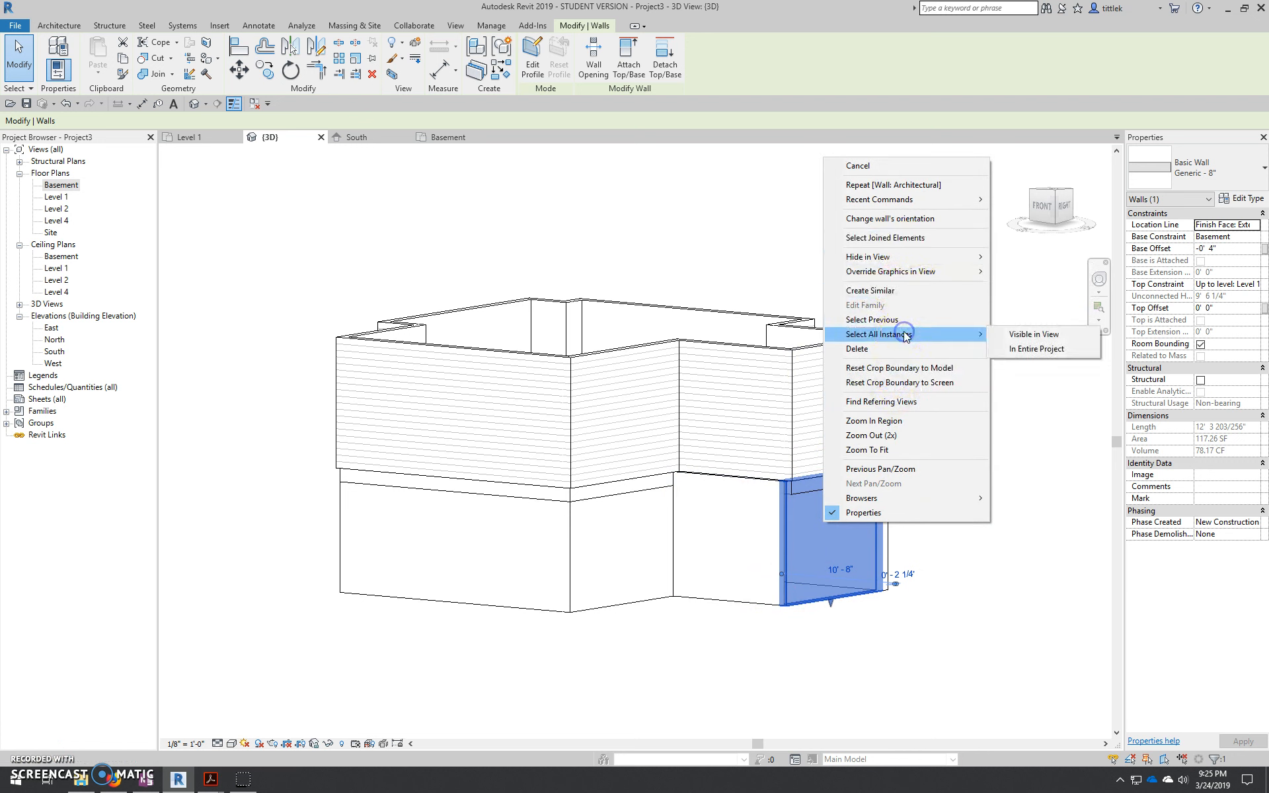
pyautogui.click(1027, 350)
pyautogui.keyDown('shift'); pyautogui.moveTo(1001, 394); pyautogui.dragTo(912, 519, button='middle'); pyautogui.keyUp('shift')
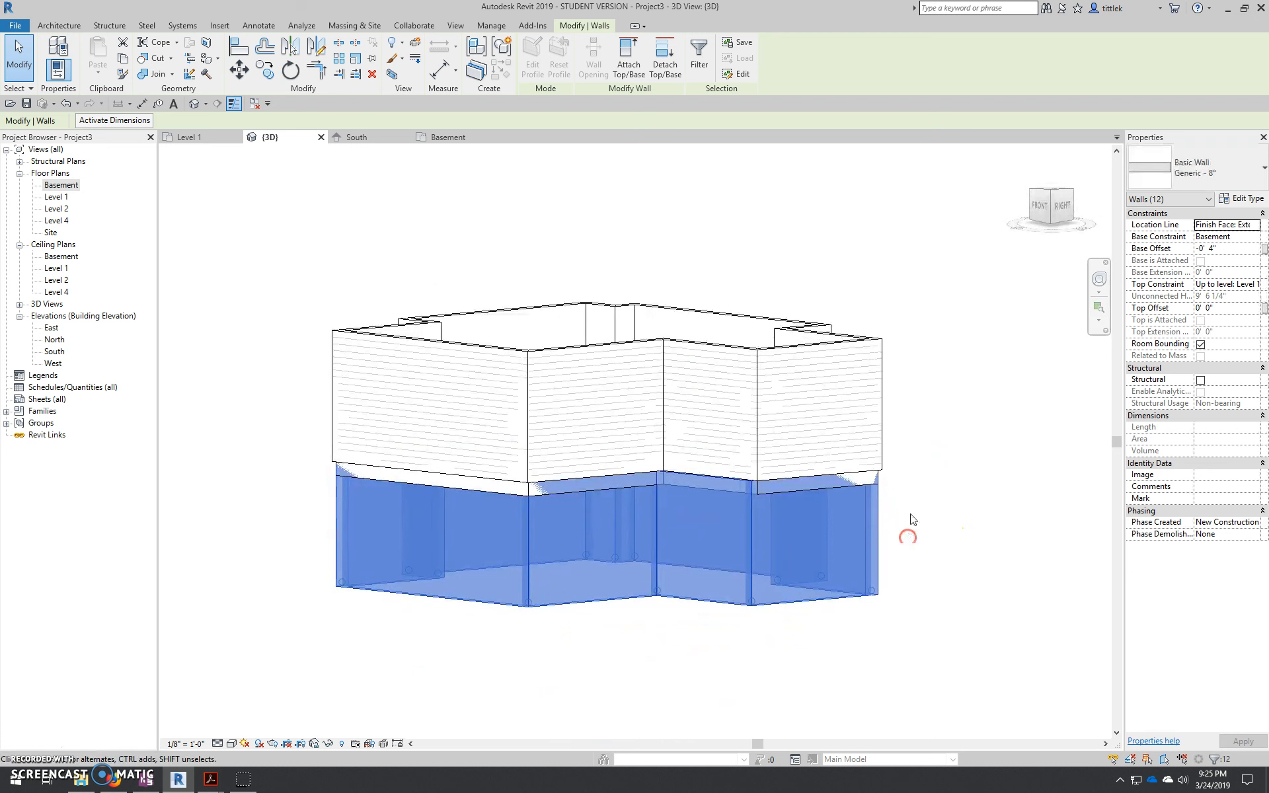
# Step: Attach the tops of the selected basement walls to the Wood Joist 12" floor and clear the selection
pyautogui.click(628, 60)
pyautogui.scroll(6, 836, 522)
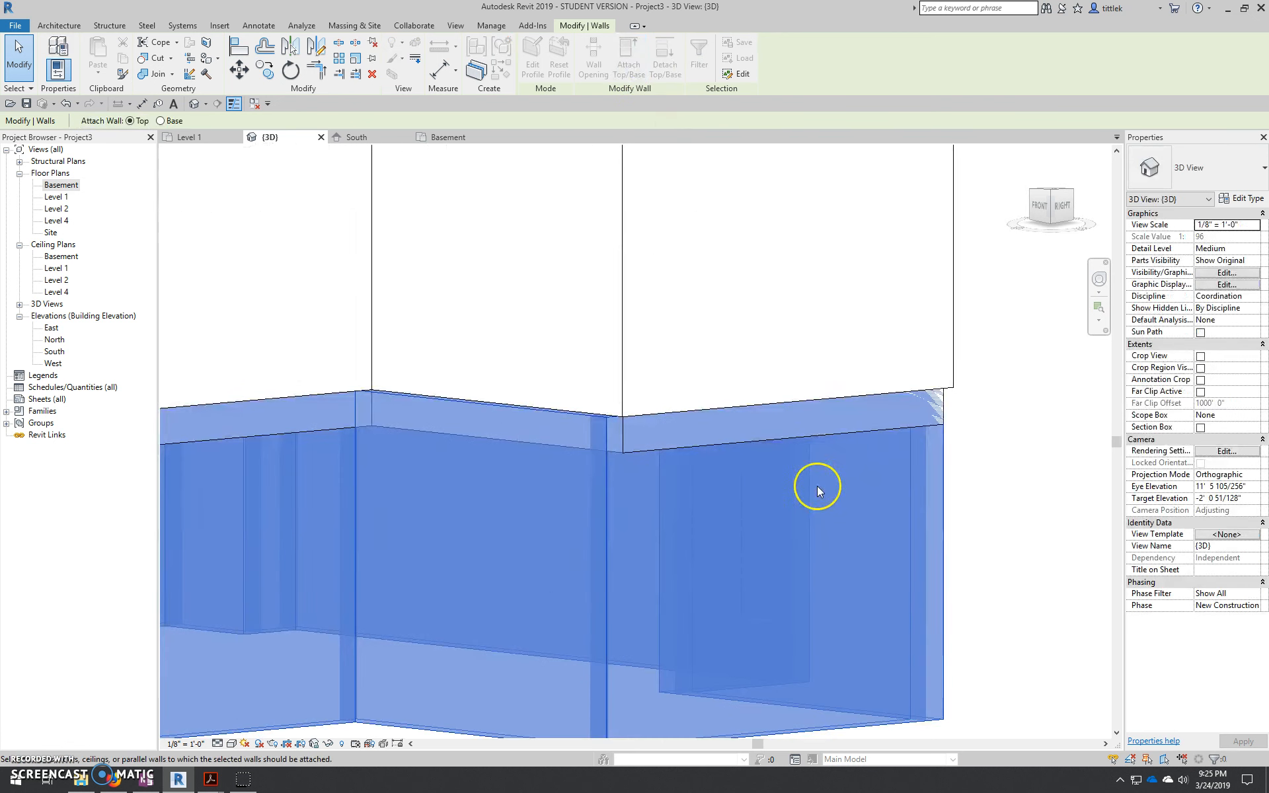
pyautogui.click(805, 433)
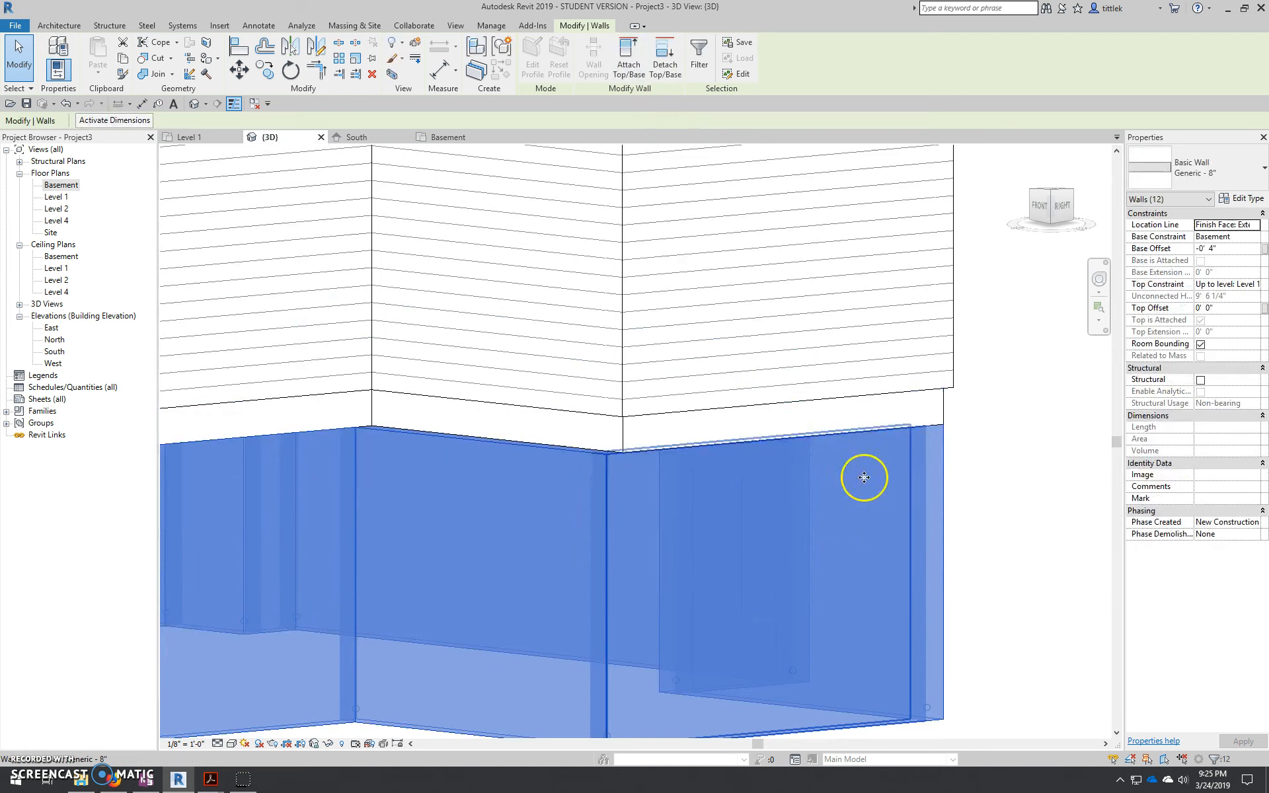
pyautogui.scroll(-5, 864, 476)
pyautogui.press('Escape')
# Step: Select the right wing's basement wall and examine its attached top beneath the Level 1 floor
pyautogui.scroll(6, 813, 487)
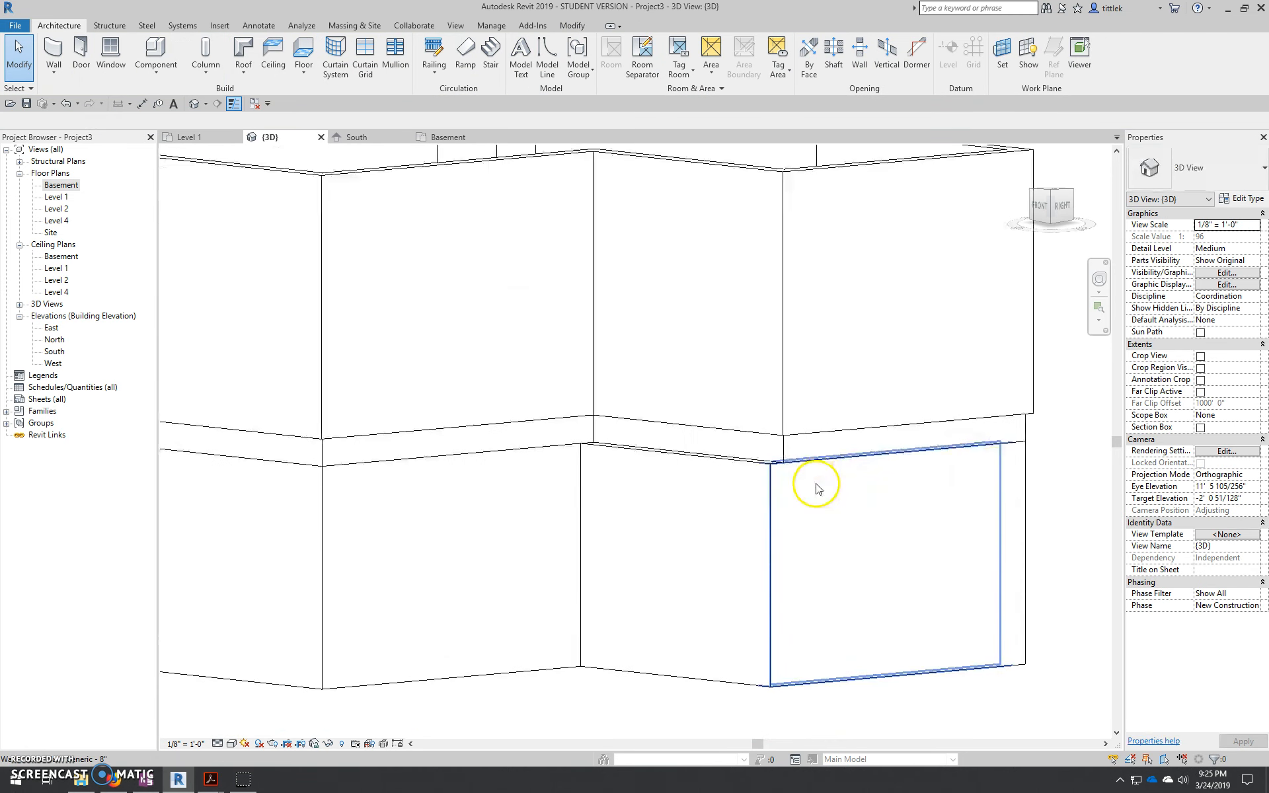
pyautogui.click(812, 482)
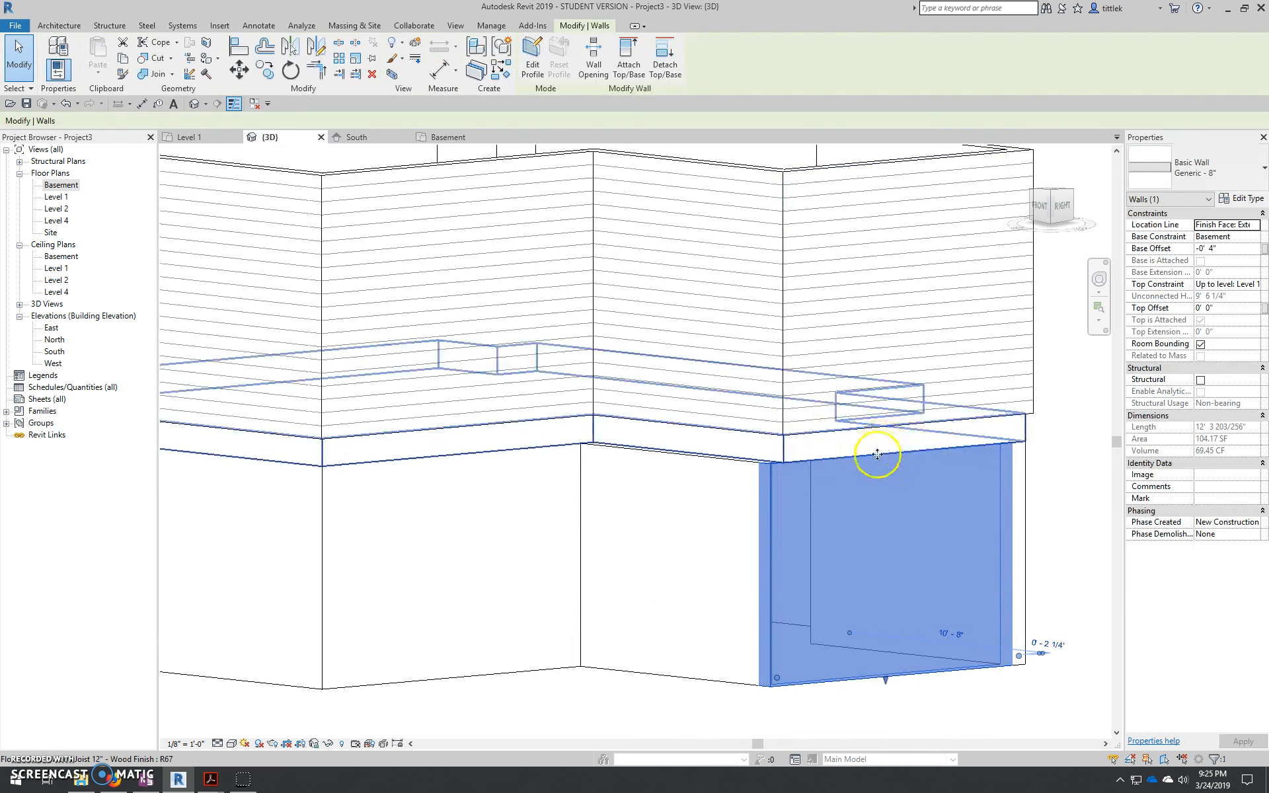
pyautogui.keyDown('shift'); pyautogui.moveTo(856, 474); pyautogui.dragTo(819, 563, button='middle'); pyautogui.keyUp('shift')
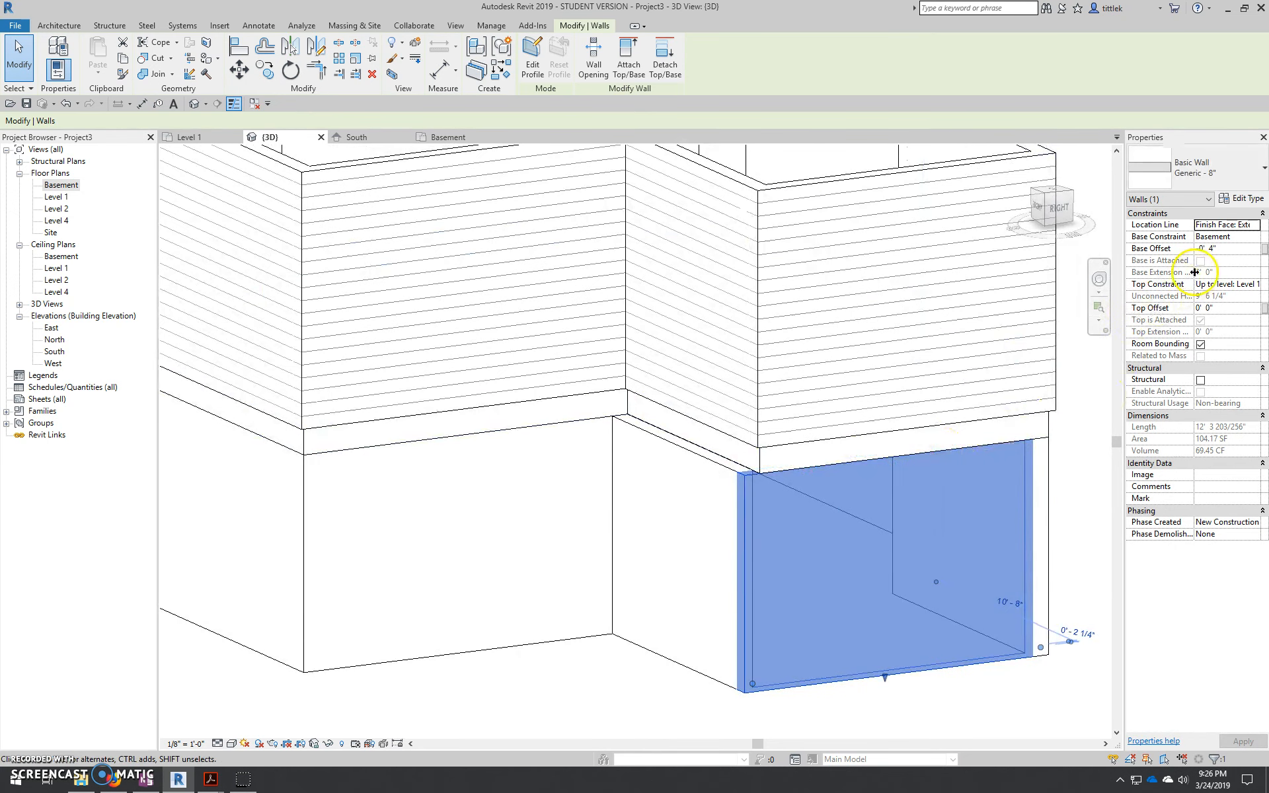
# Step: Examine the right wing's basement wall corner beneath the Level 1 floor from a different 3D angle
pyautogui.scroll(-2, 688, 452)
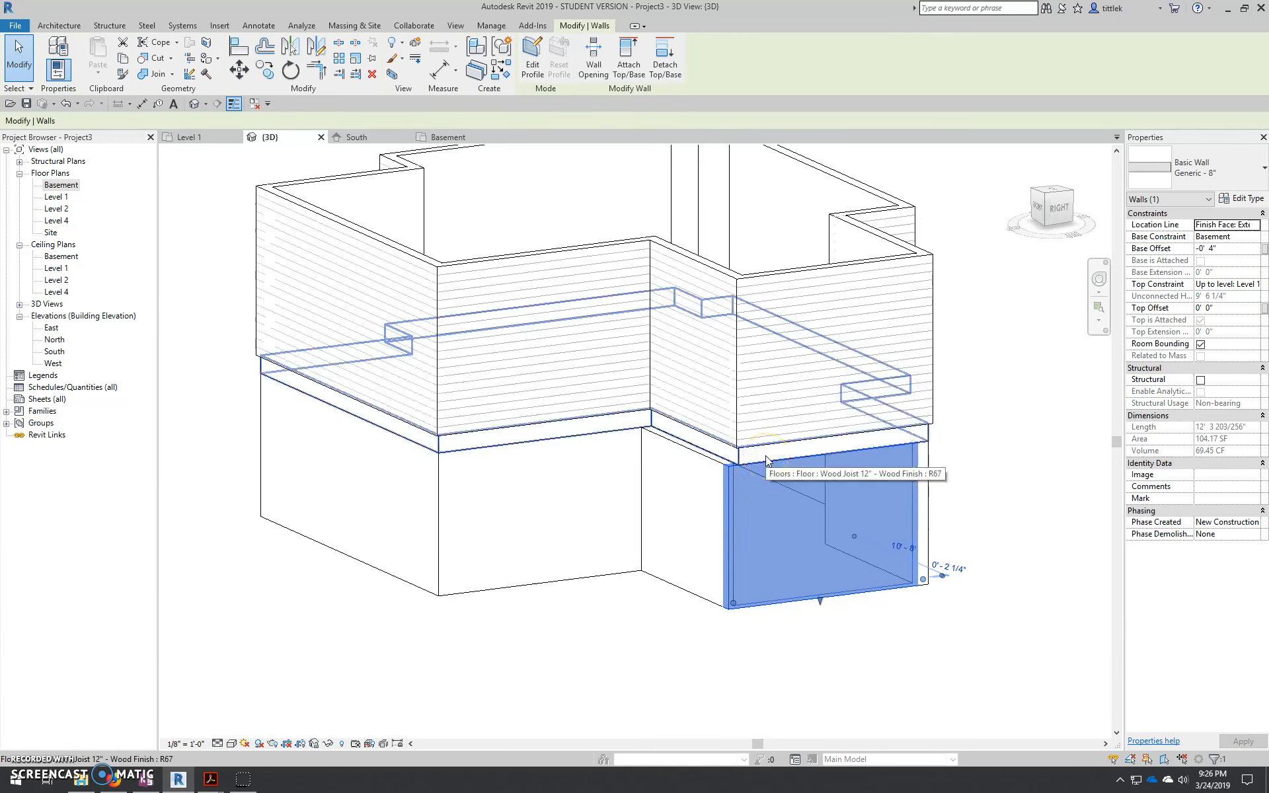
pyautogui.moveTo(764, 464)
pyautogui.keyDown('shift'); pyautogui.mouseDown(button='middle')
pyautogui.moveTo(796, 500)
pyautogui.moveTo(770, 473)
pyautogui.mouseUp(button='middle'); pyautogui.keyUp('shift')
pyautogui.scroll(2, 770, 474)
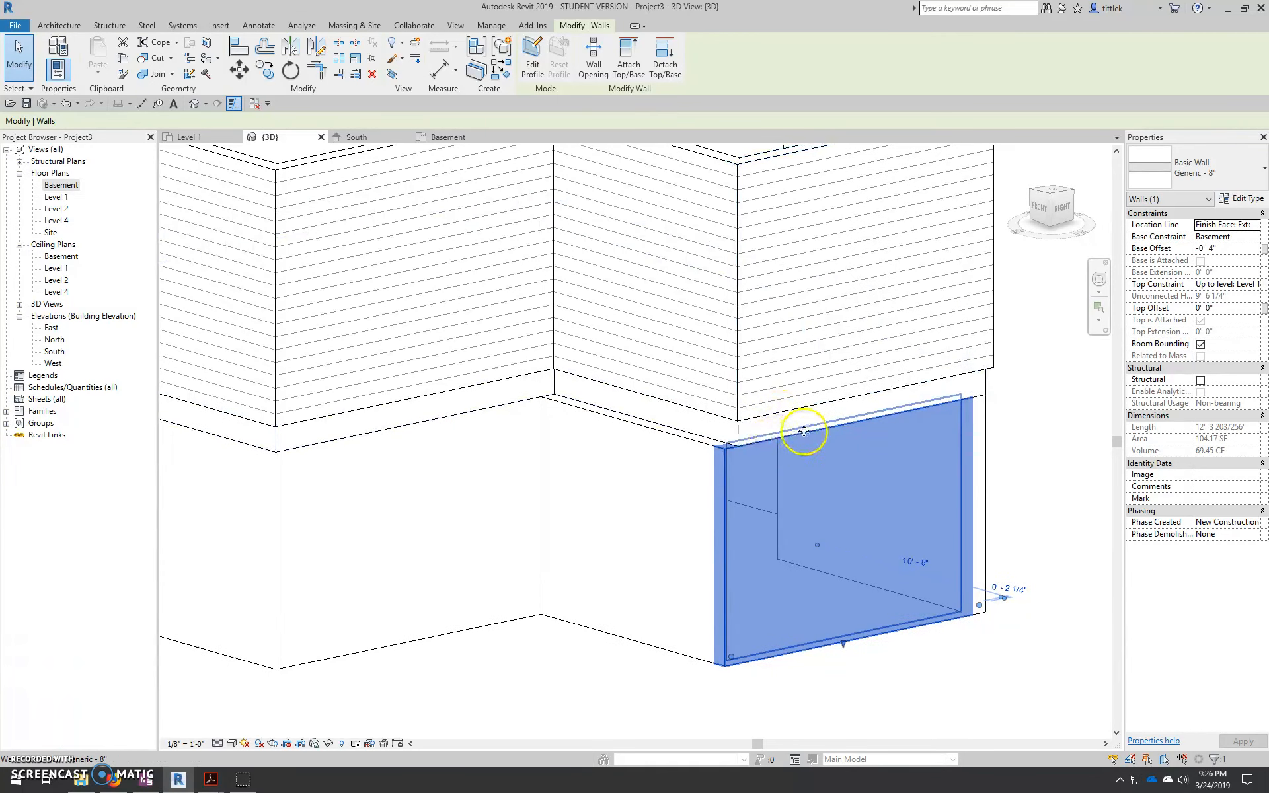
pyautogui.scroll(-2, 803, 428)
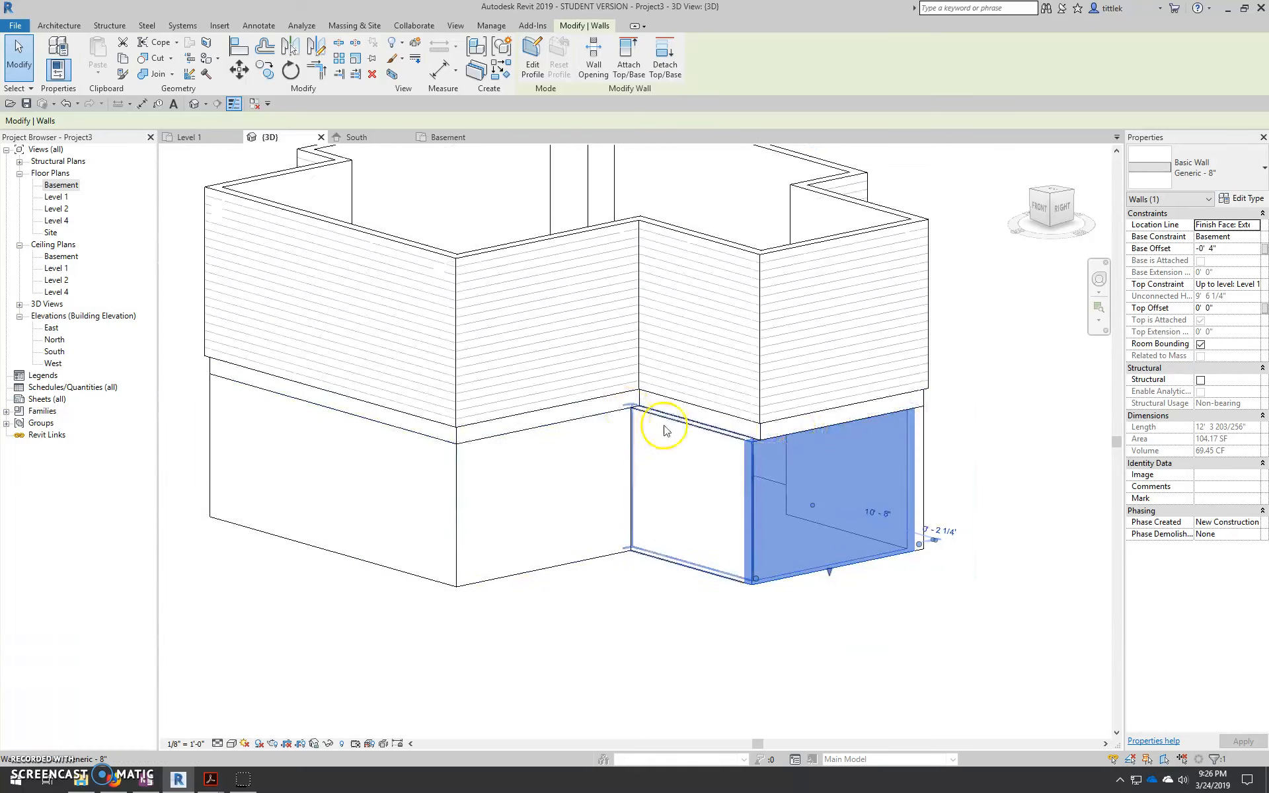
# Step: Open the Basement floor plan and inspect the right wing's south wall against the Level 1 floor outline, leaving nothing selected
pyautogui.click(448, 138)
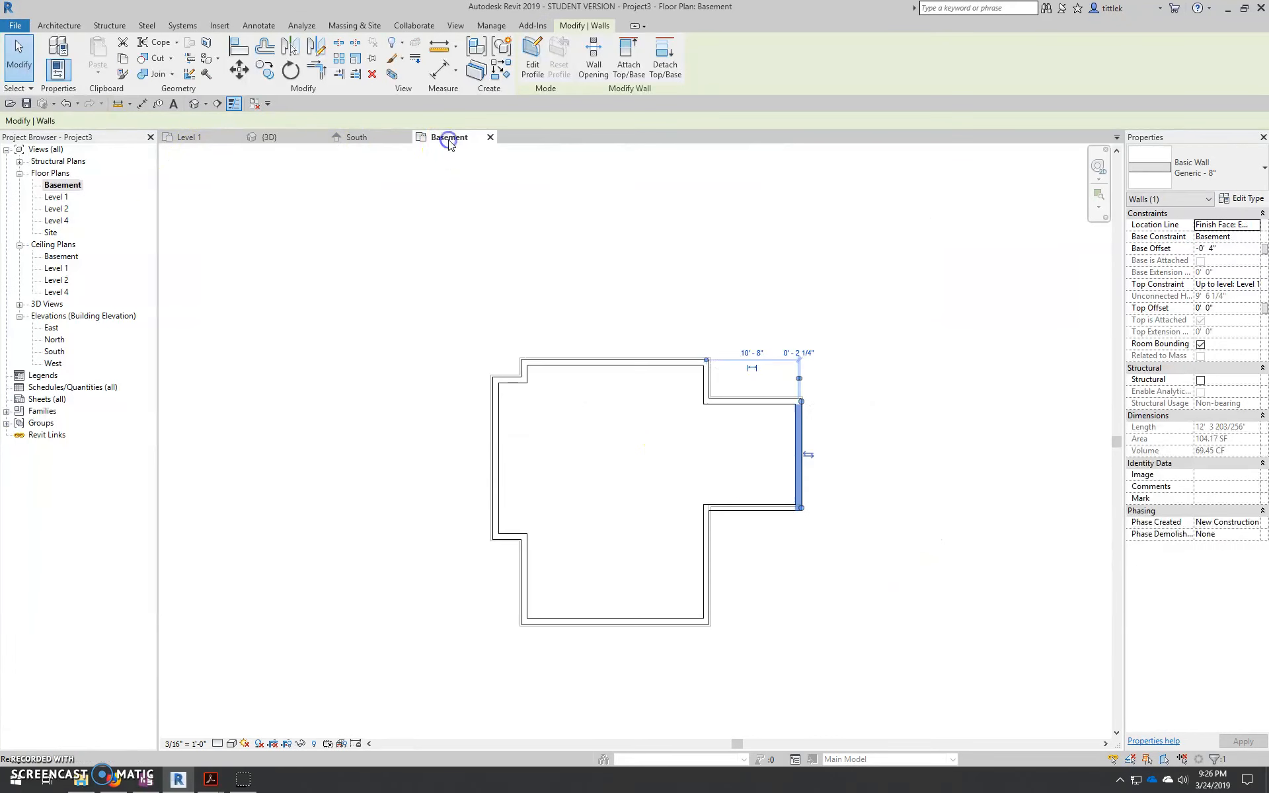
pyautogui.scroll(3, 749, 559)
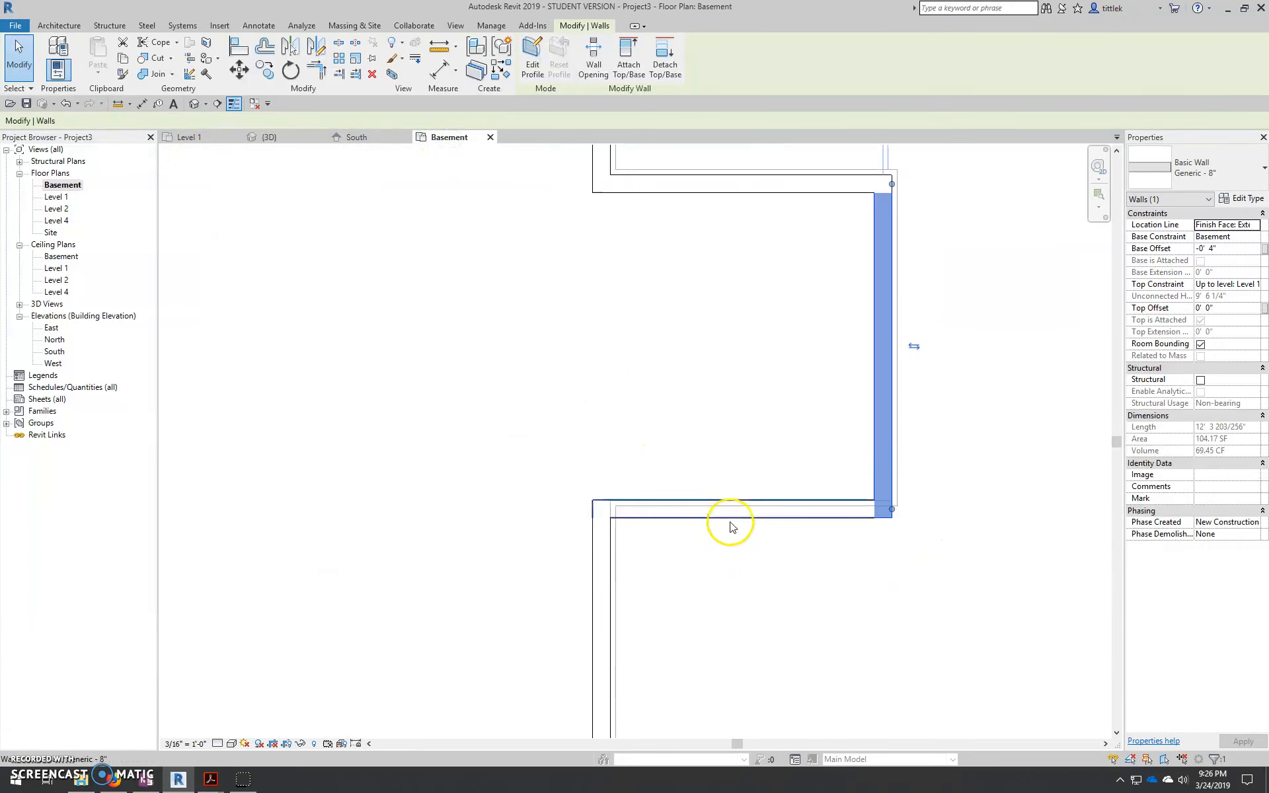
pyautogui.click(733, 525)
pyautogui.moveTo(744, 529); pyautogui.dragTo(743, 508)
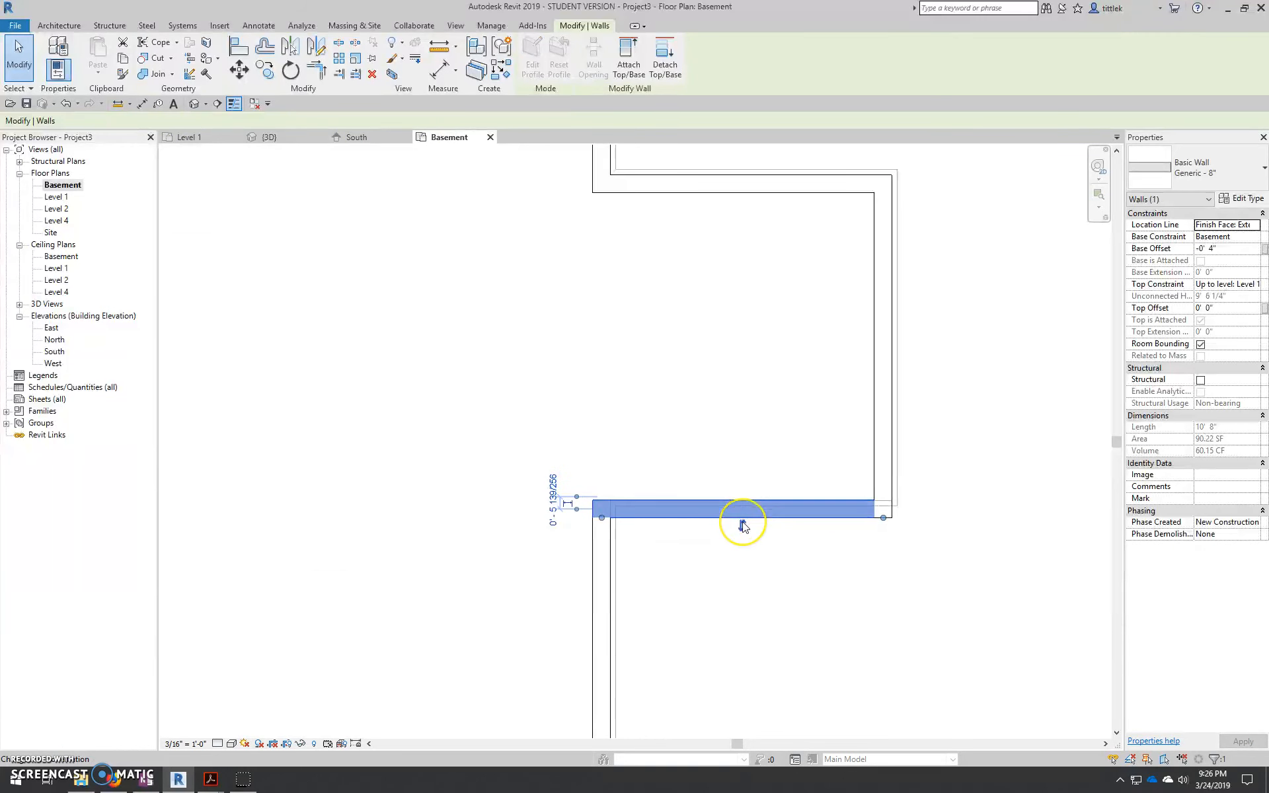
pyautogui.scroll(2, 731, 514)
pyautogui.click(847, 613)
pyautogui.moveTo(965, 512); pyautogui.dragTo(849, 547, button='middle')
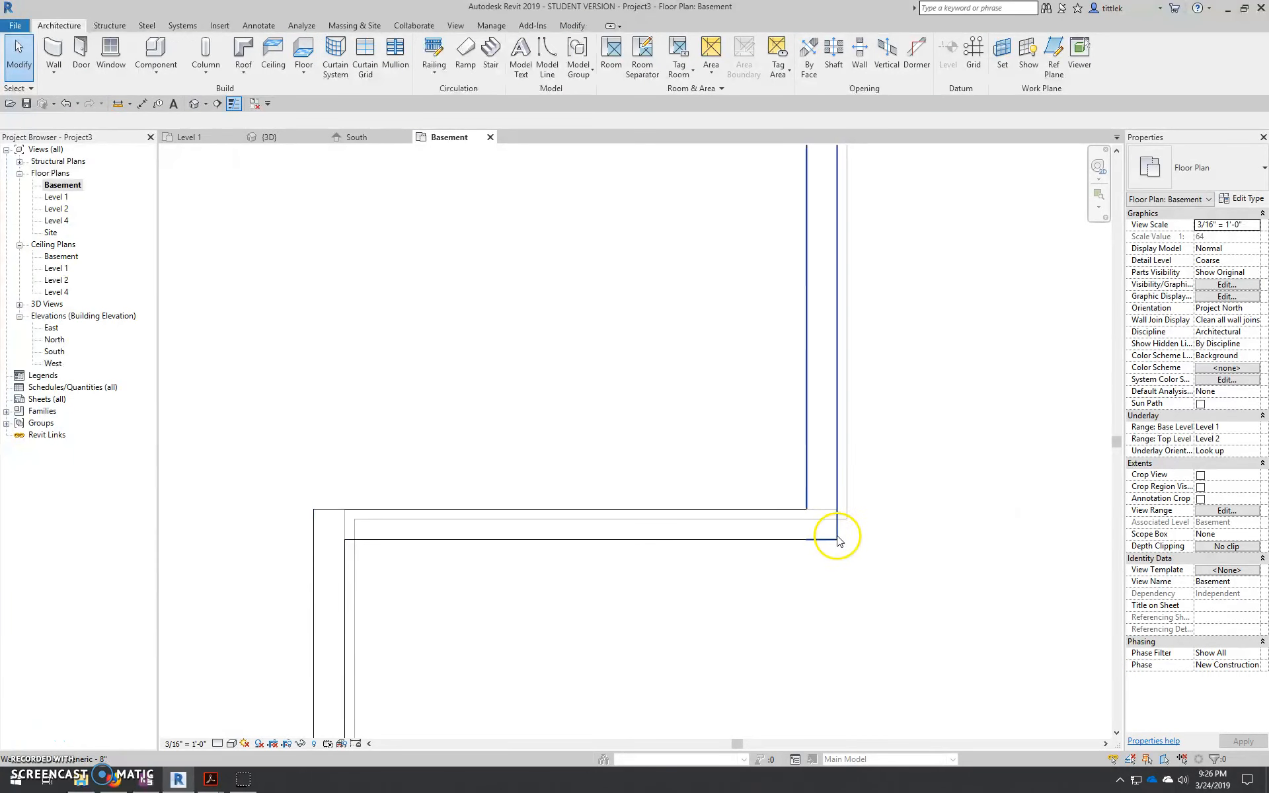
# Step: Align the exterior face of the right wing's south basement wall with the Level 1 floor edge and exit the Align tool
pyautogui.click(581, 28)
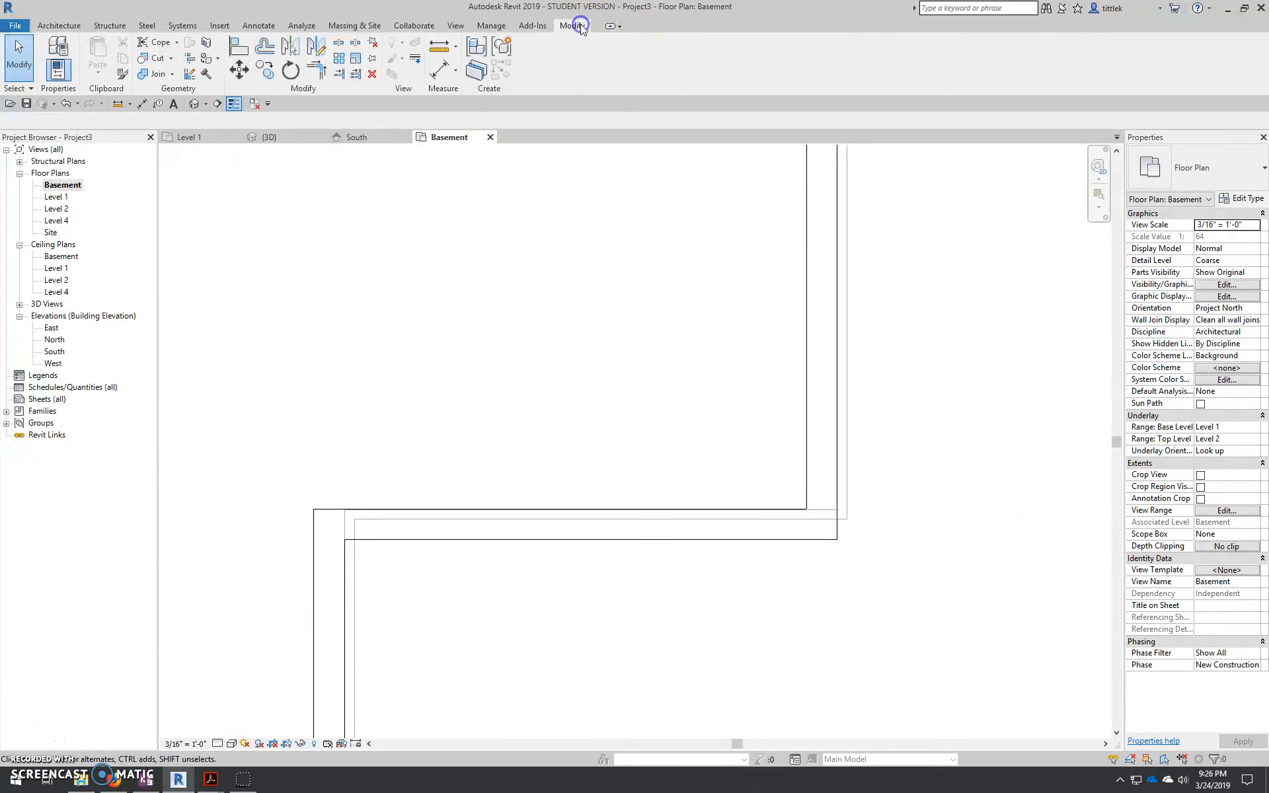
pyautogui.click(243, 48)
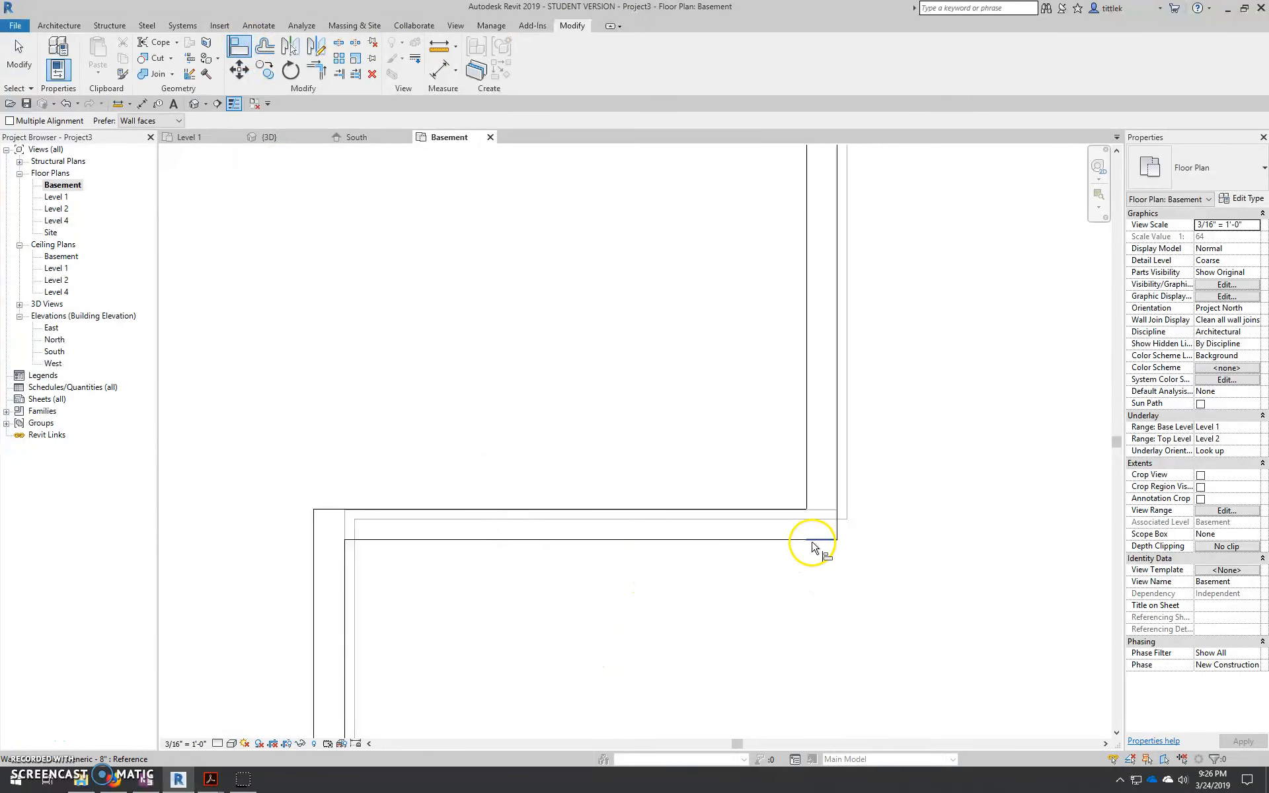
pyautogui.click(793, 513)
pyautogui.click(727, 540)
pyautogui.scroll(2, 789, 529)
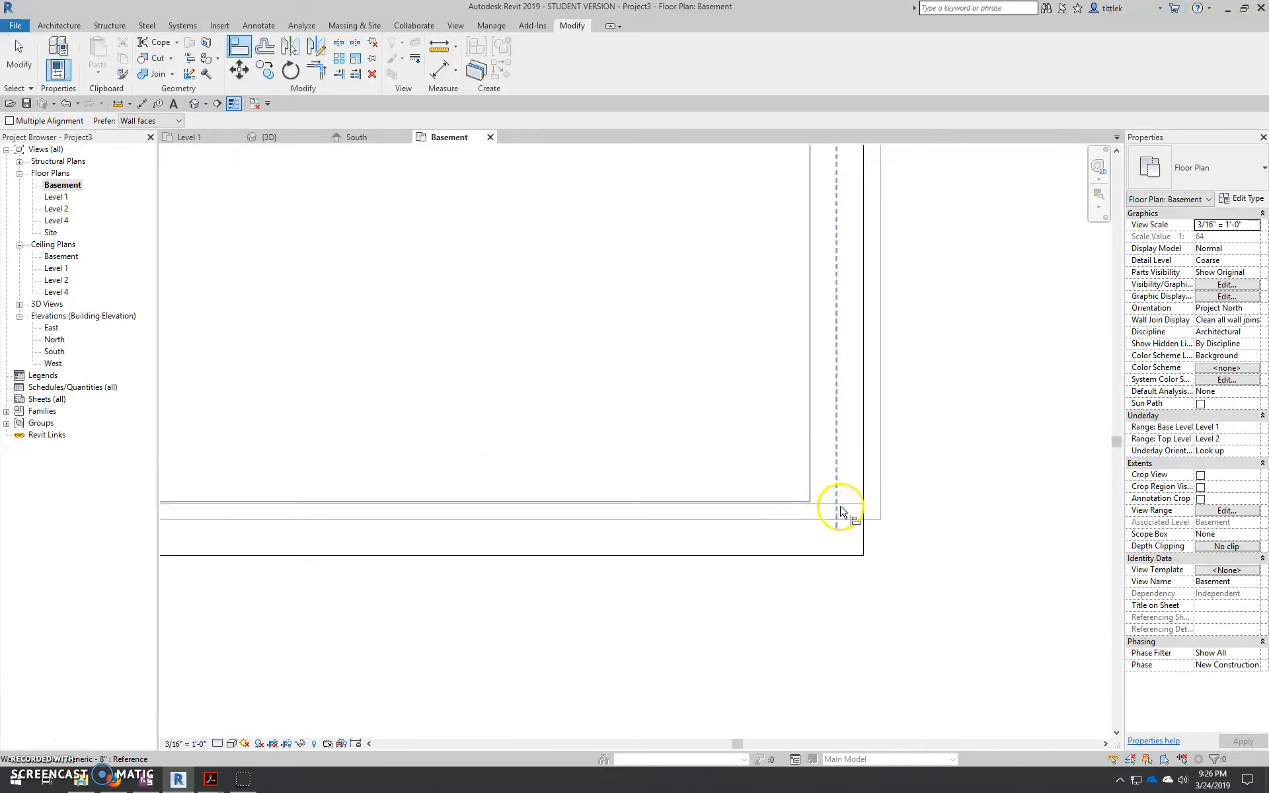
pyautogui.scroll(3, 851, 507)
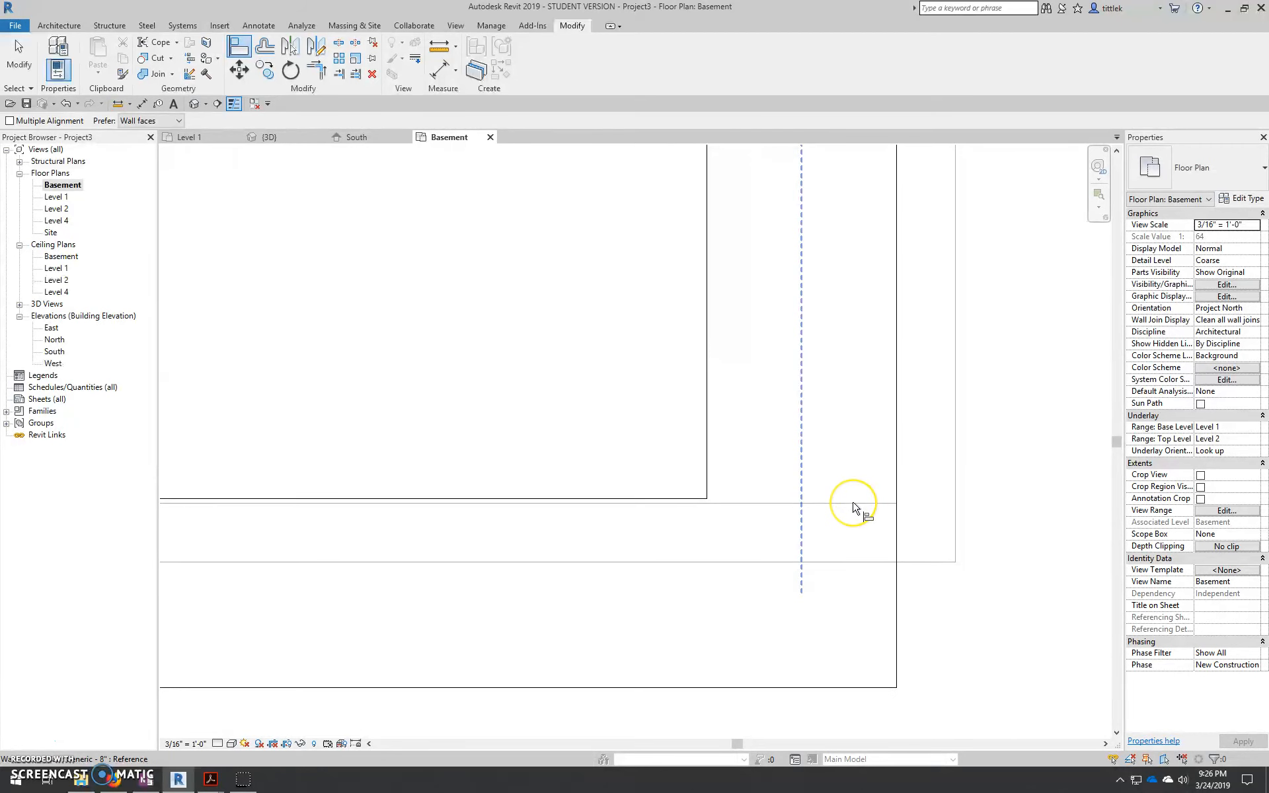
pyautogui.click(854, 503)
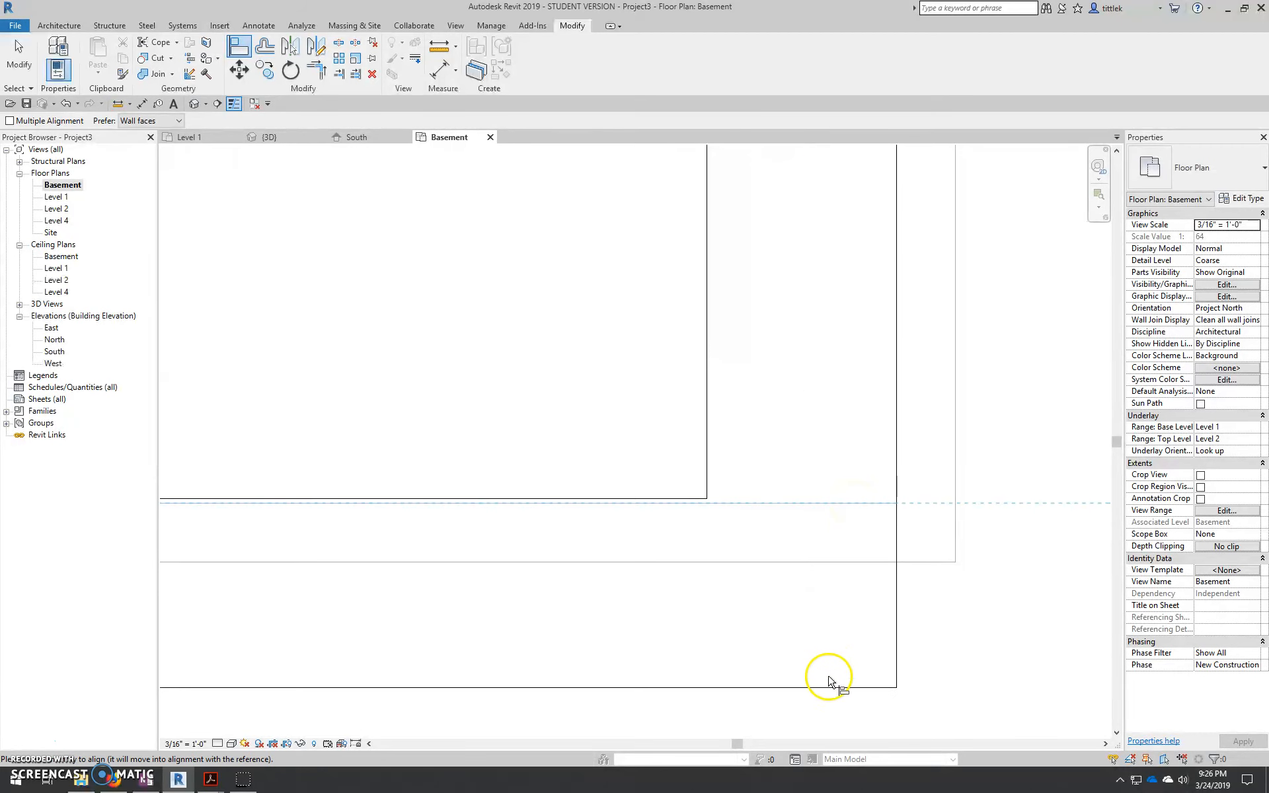
pyautogui.click(639, 687)
pyautogui.scroll(-6, 637, 691)
pyautogui.press('Escape')
pyautogui.press('Escape')
pyautogui.moveTo(534, 665); pyautogui.dragTo(646, 405, button='middle')
pyautogui.scroll(2, 646, 405)
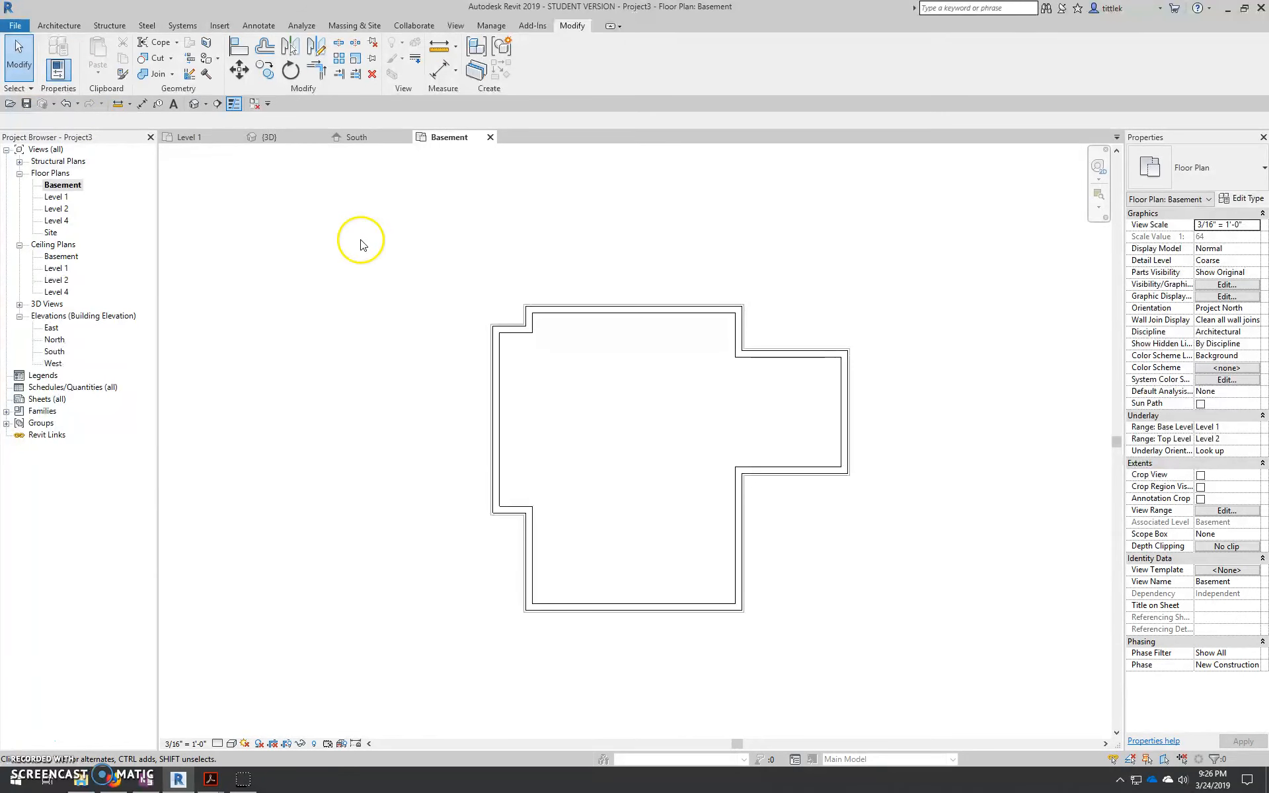
# Step: In the 3D view, select all Generic - 8" basement walls in the project and change their type to Foundation - 12" Concrete
pyautogui.click(267, 136)
pyautogui.keyDown('shift'); pyautogui.moveTo(966, 586); pyautogui.dragTo(771, 431, button='middle'); pyautogui.keyUp('shift')
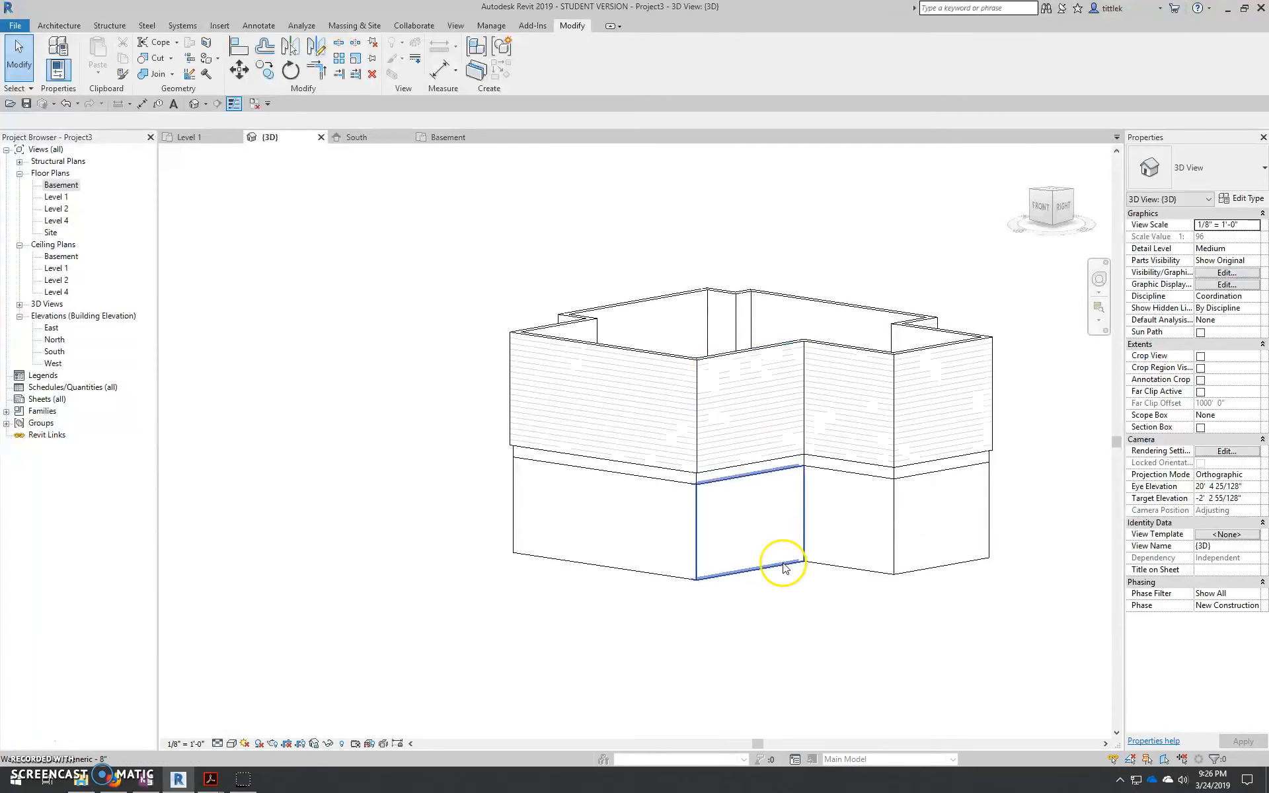
pyautogui.scroll(-3, 593, 497)
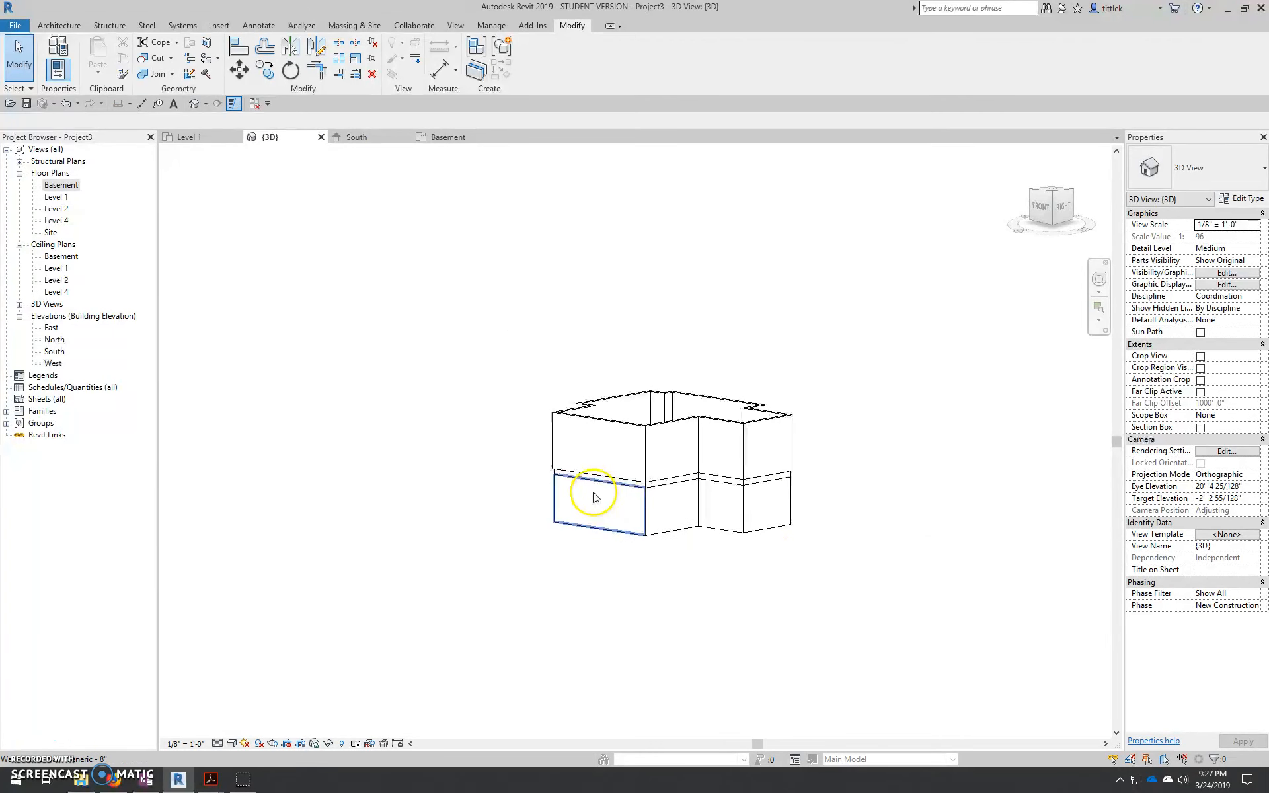
pyautogui.scroll(3, 676, 497)
pyautogui.click(704, 502)
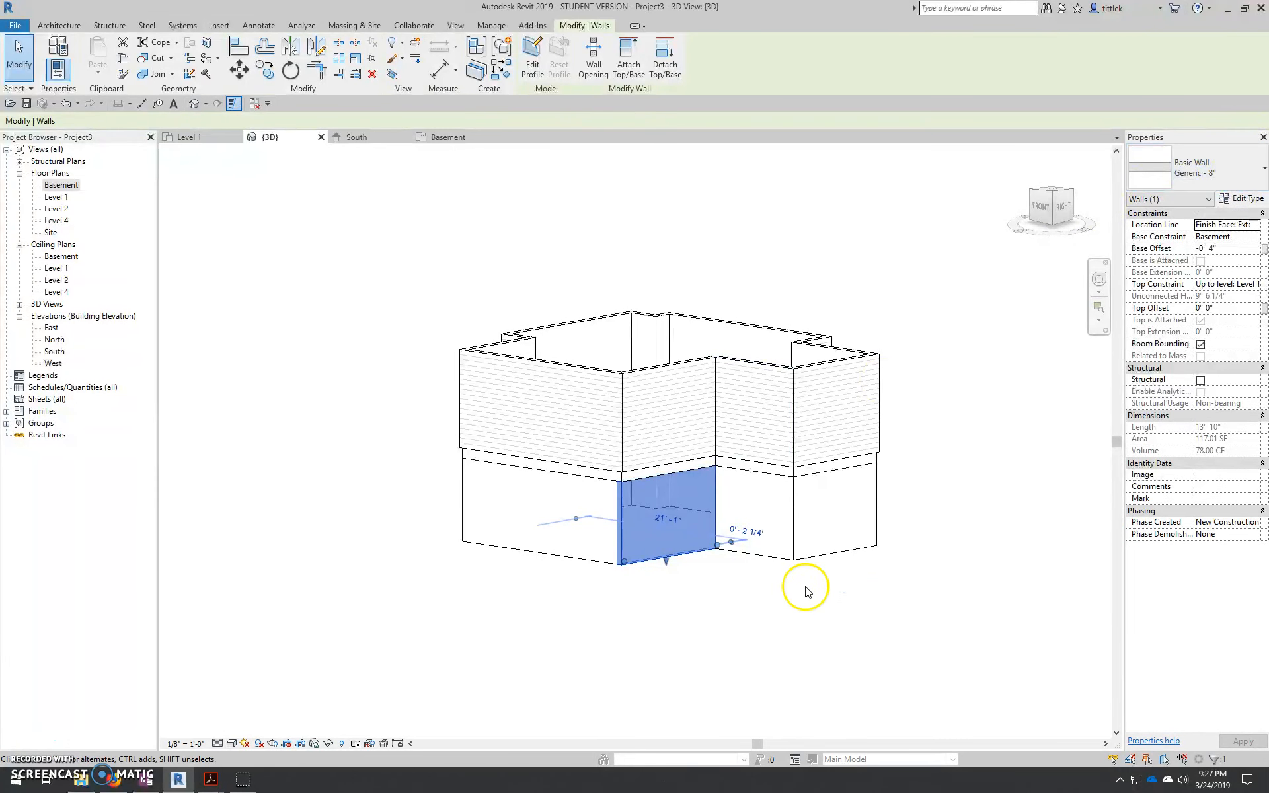
pyautogui.rightClick(680, 490)
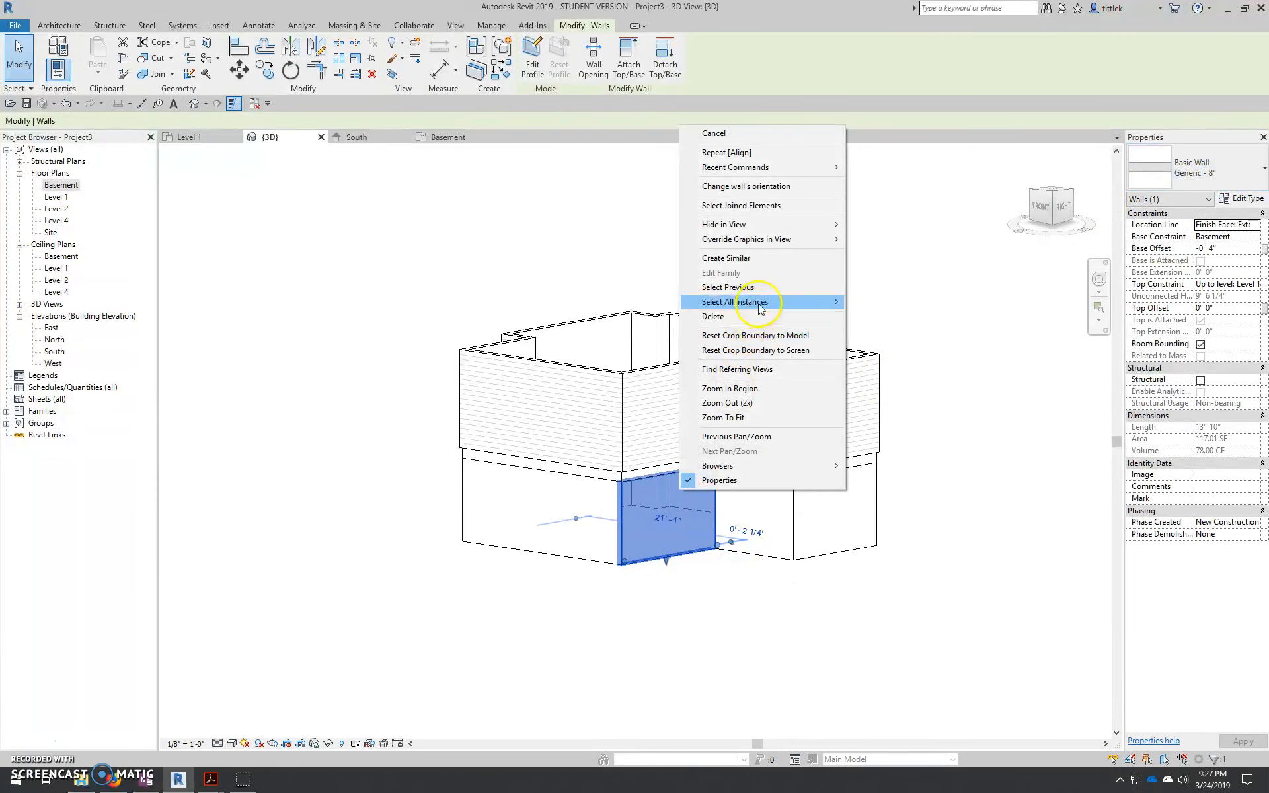
pyautogui.moveTo(759, 303)
pyautogui.click(930, 324)
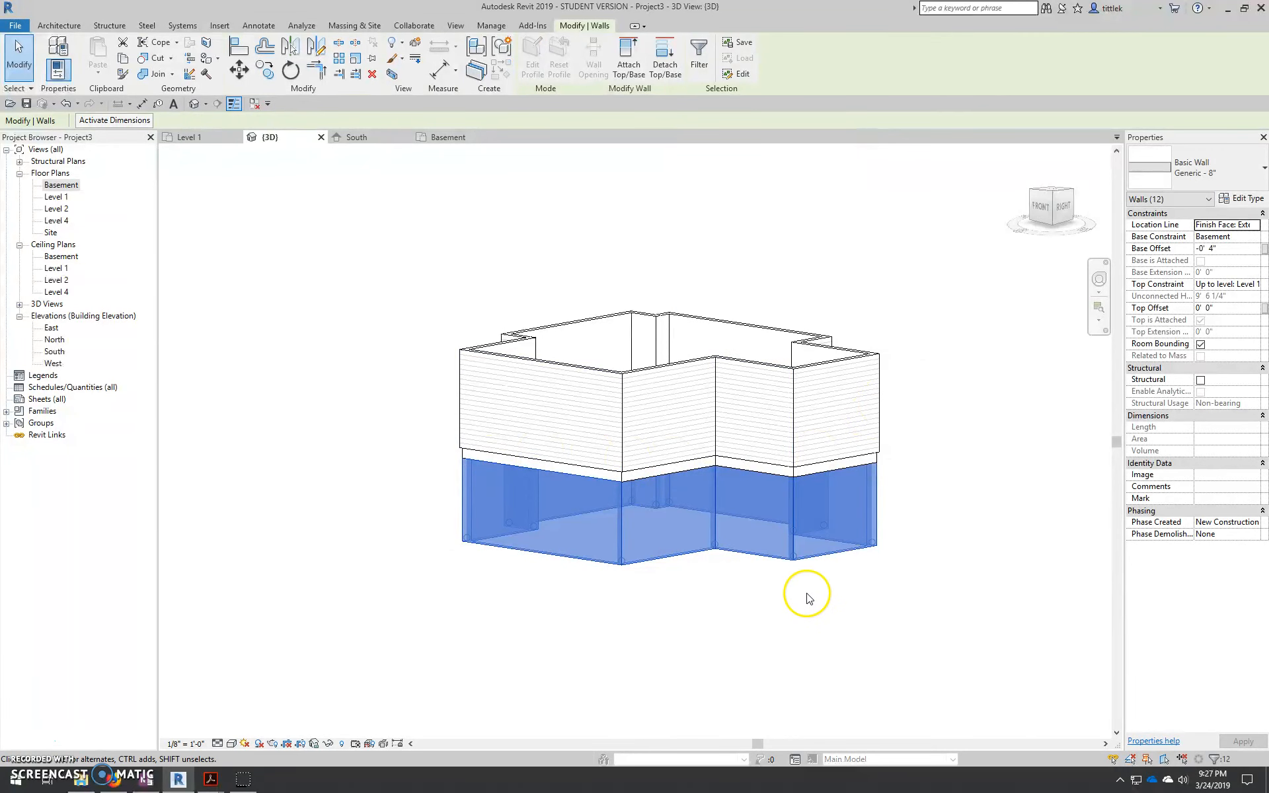
pyautogui.click(1253, 180)
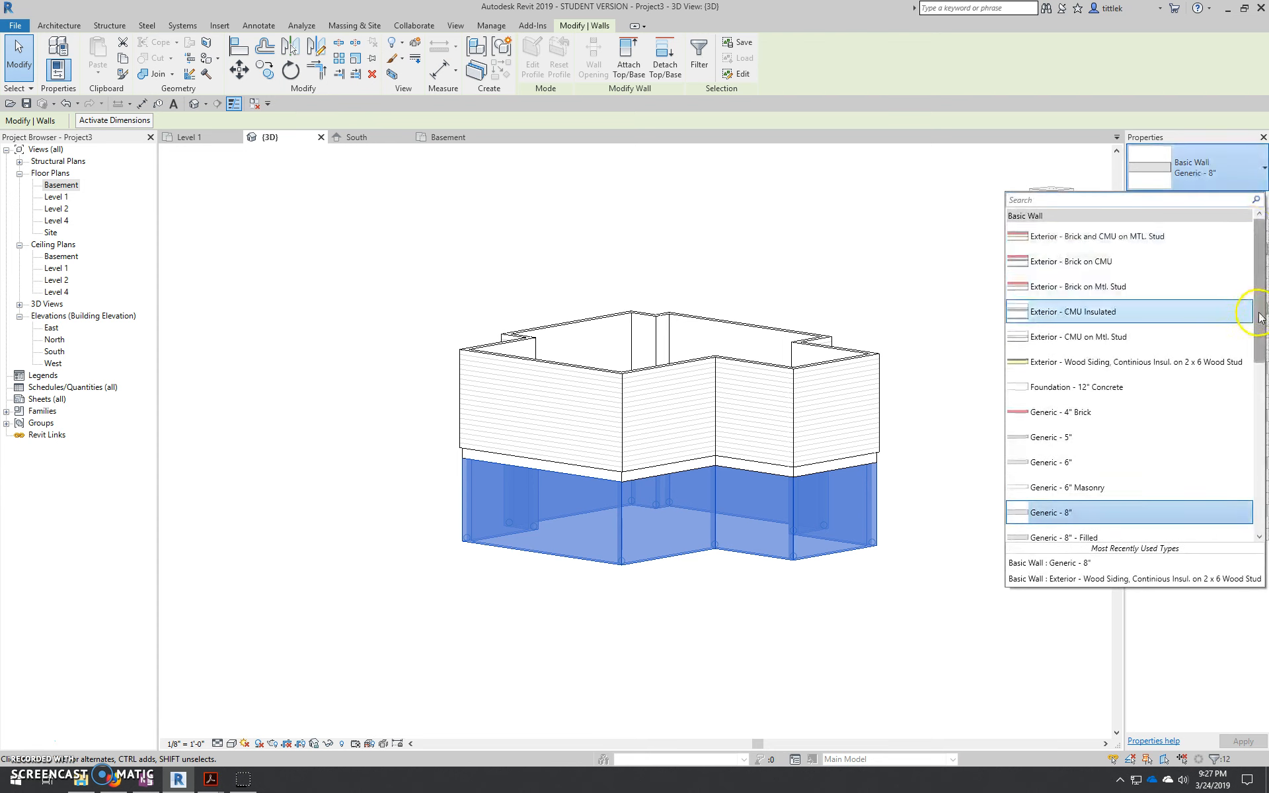
pyautogui.click(1084, 388)
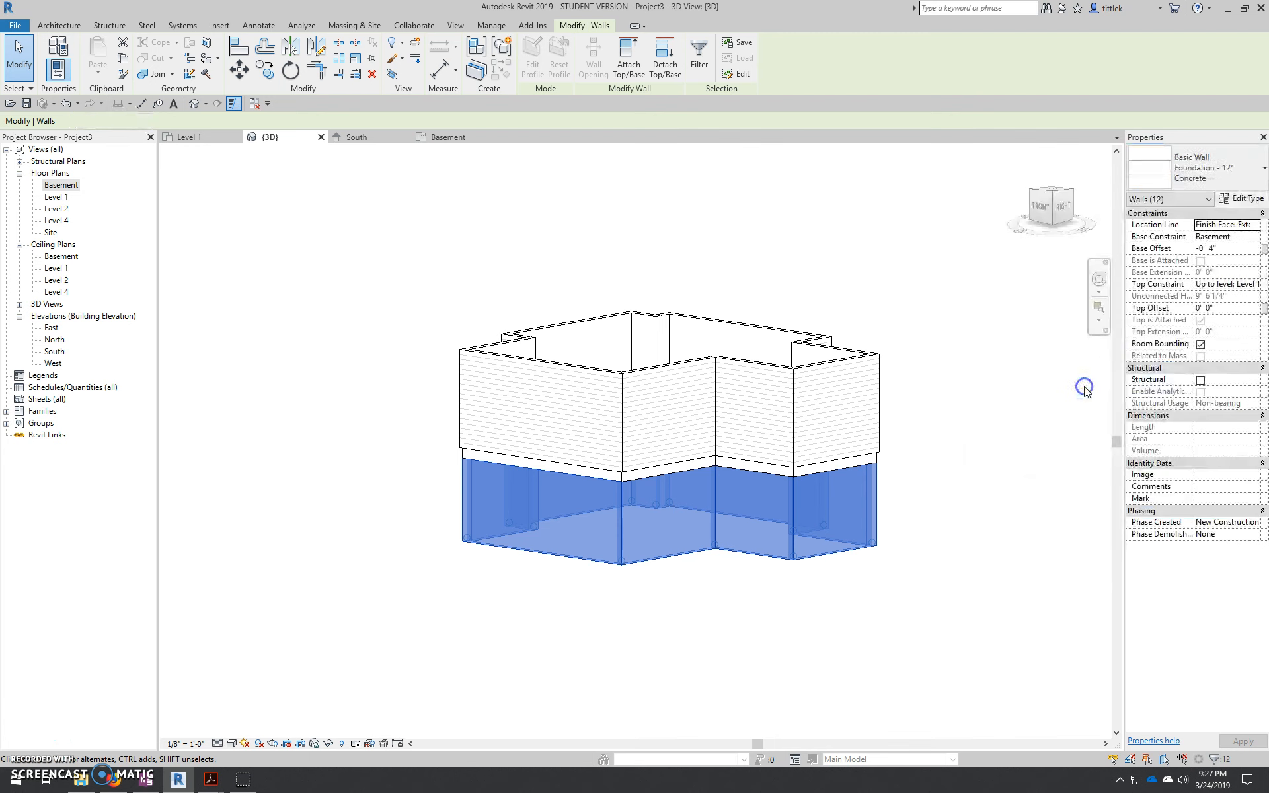
# Step: Set the Structure layer thickness of the Foundation - 12" Concrete wall type to 8" and clear the wall selection
pyautogui.click(1254, 198)
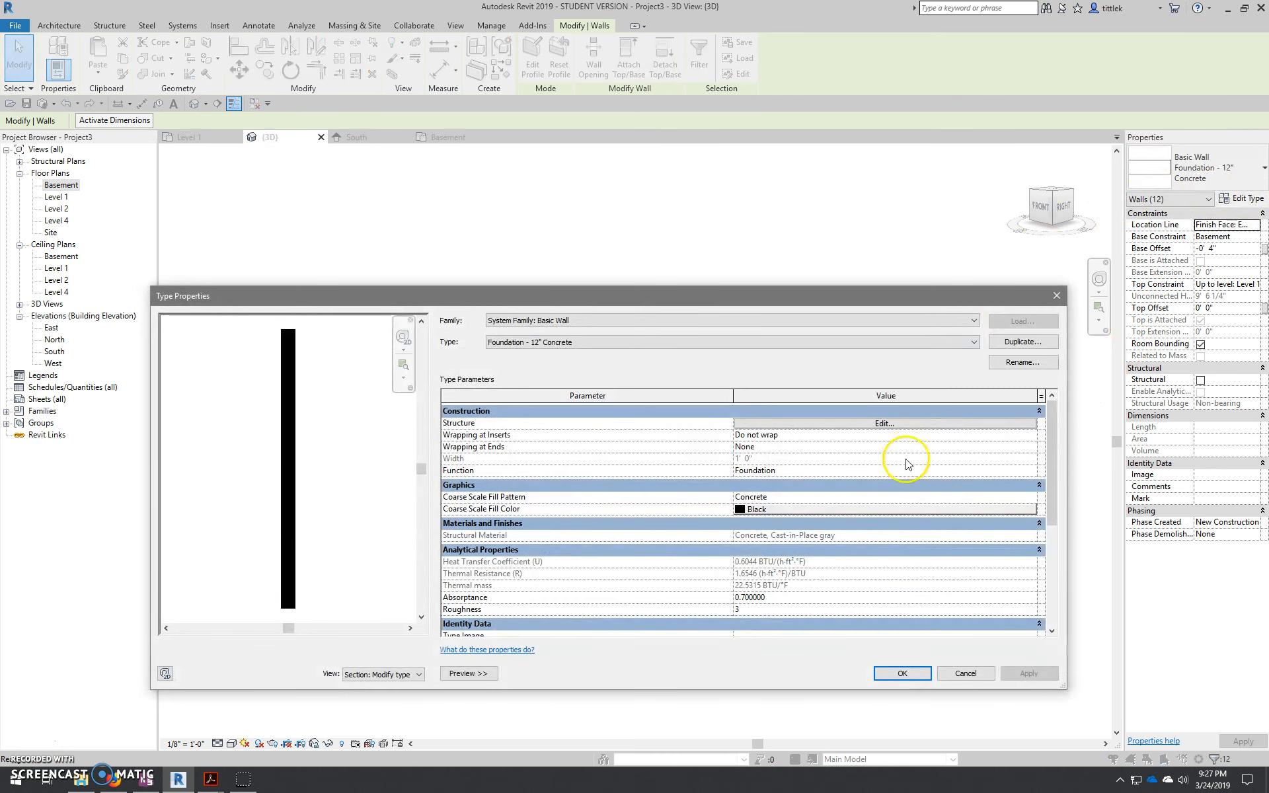
pyautogui.click(869, 426)
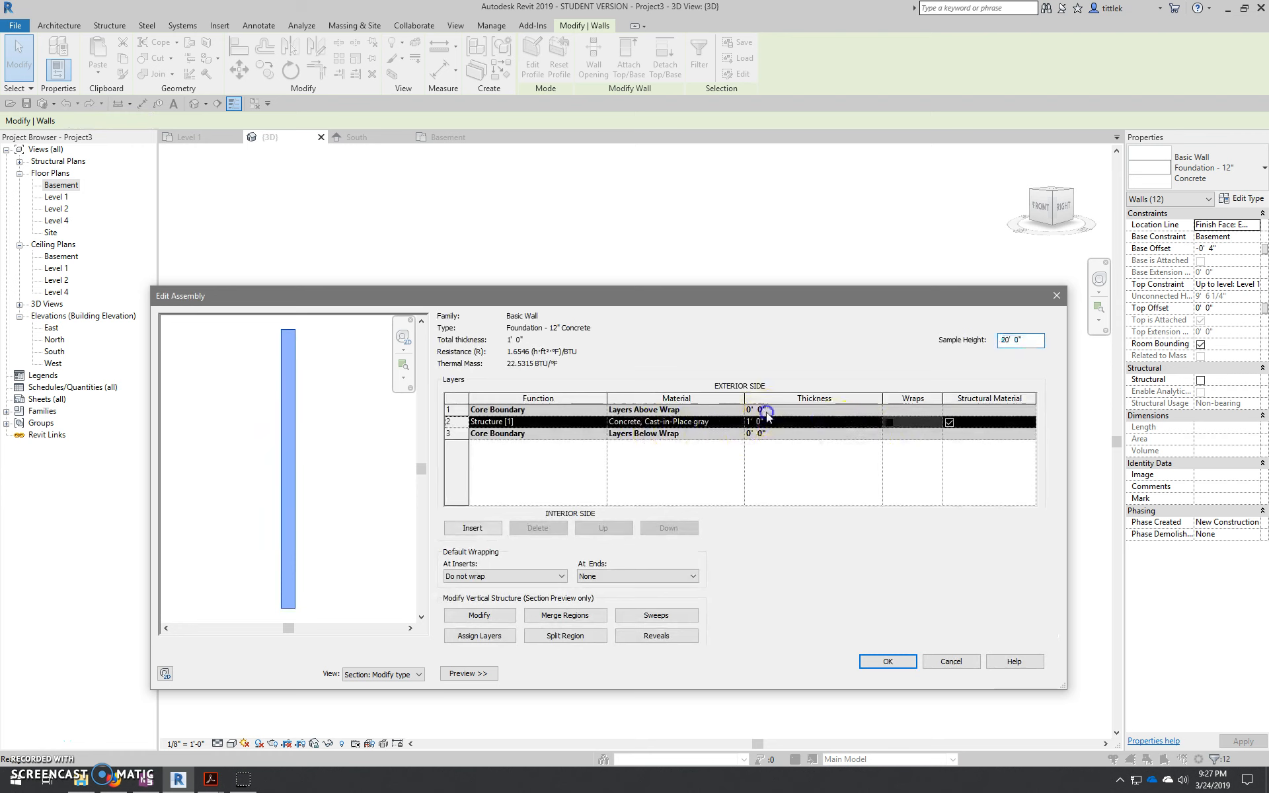
pyautogui.click(780, 423)
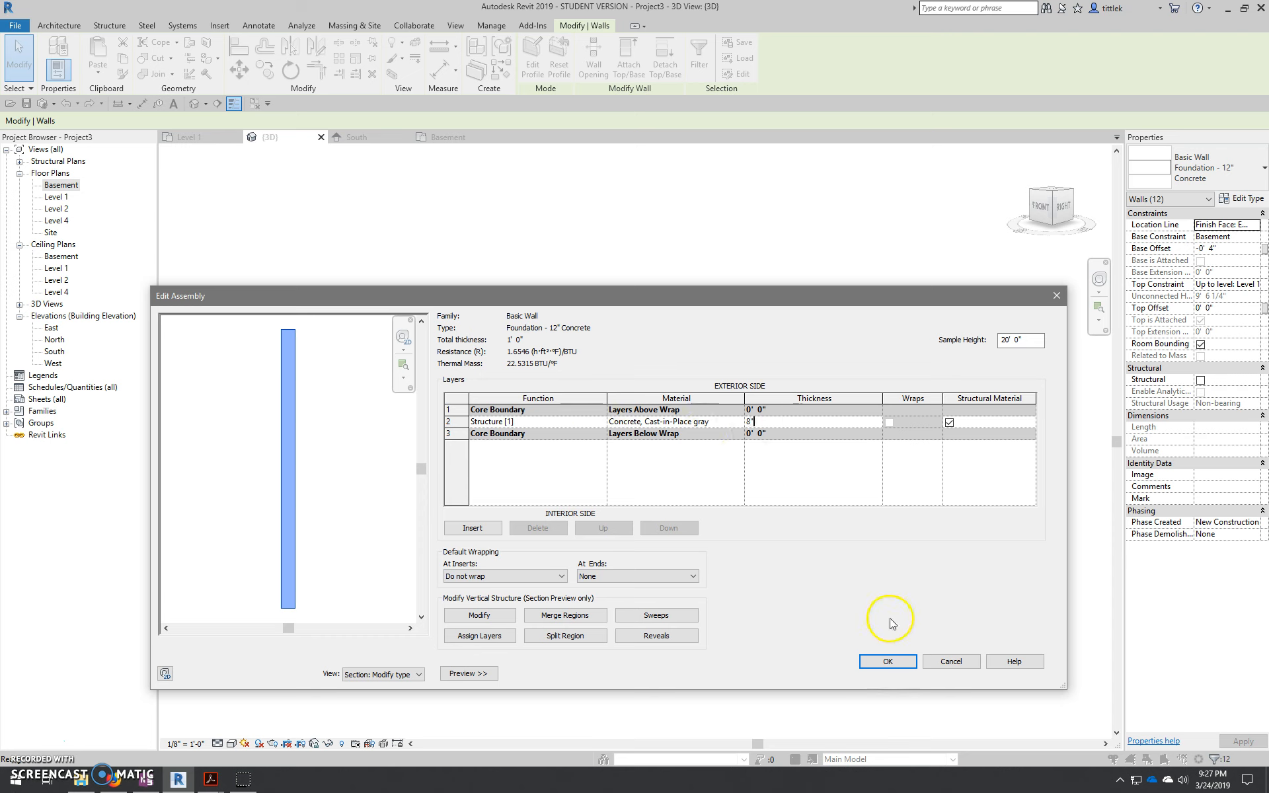
pyautogui.click(888, 661)
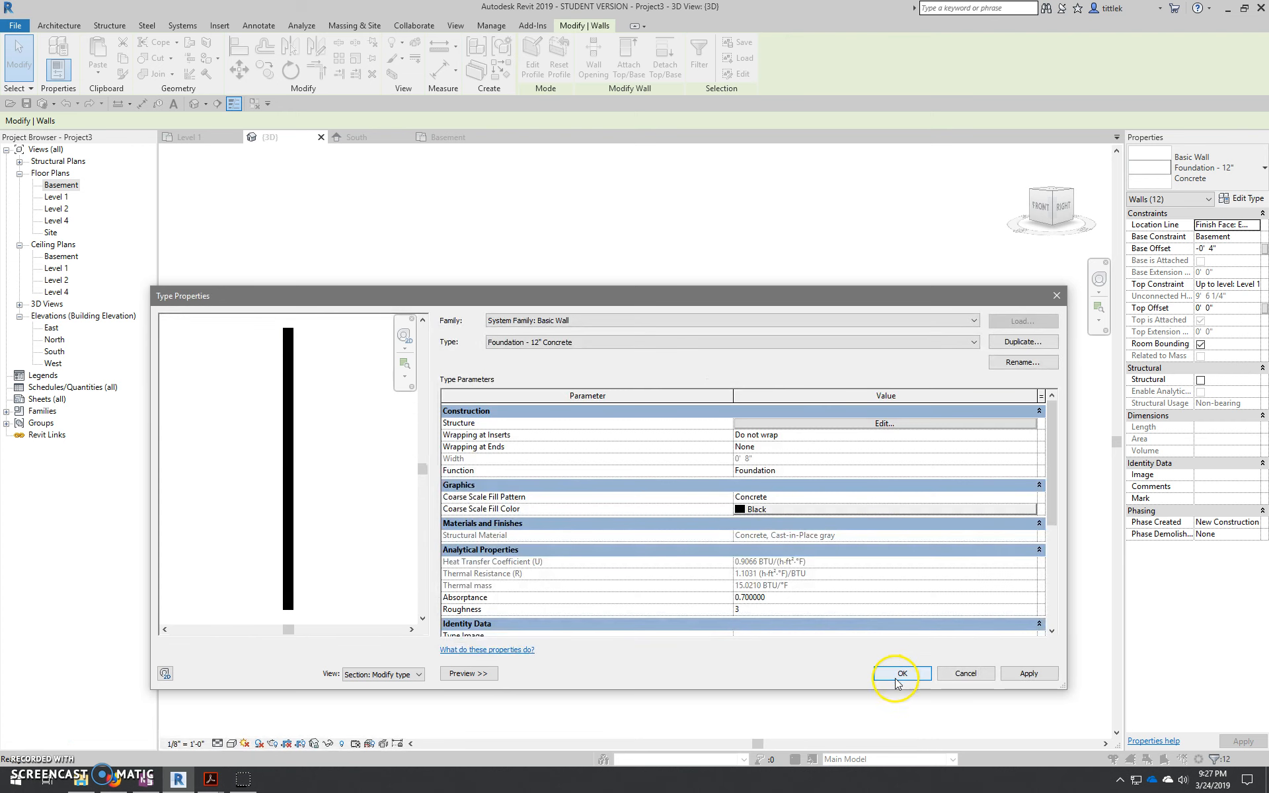
pyautogui.click(901, 673)
pyautogui.click(894, 676)
pyautogui.scroll(4, 889, 461)
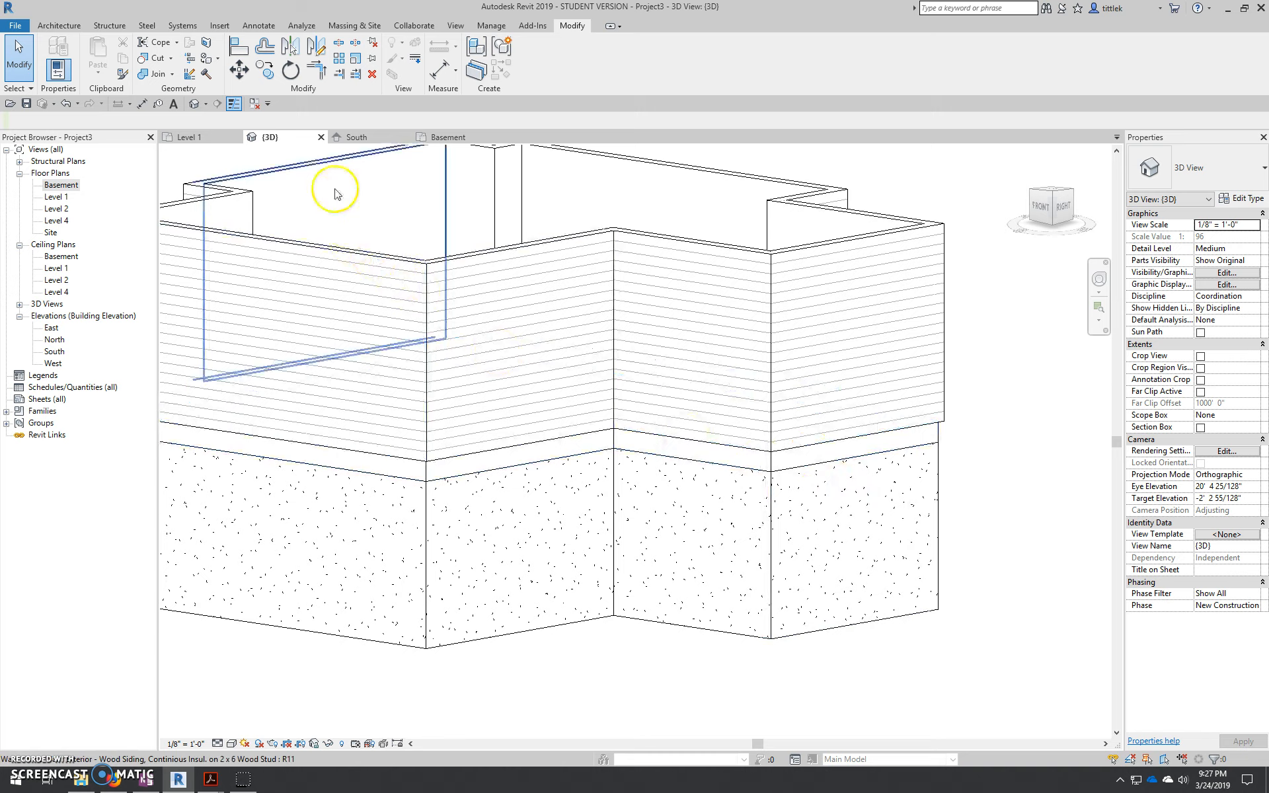
# Step: Open the Basement floor plan and examine the concrete walls and their corners against the Level 1 underlay
pyautogui.click(459, 136)
pyautogui.scroll(3, 695, 316)
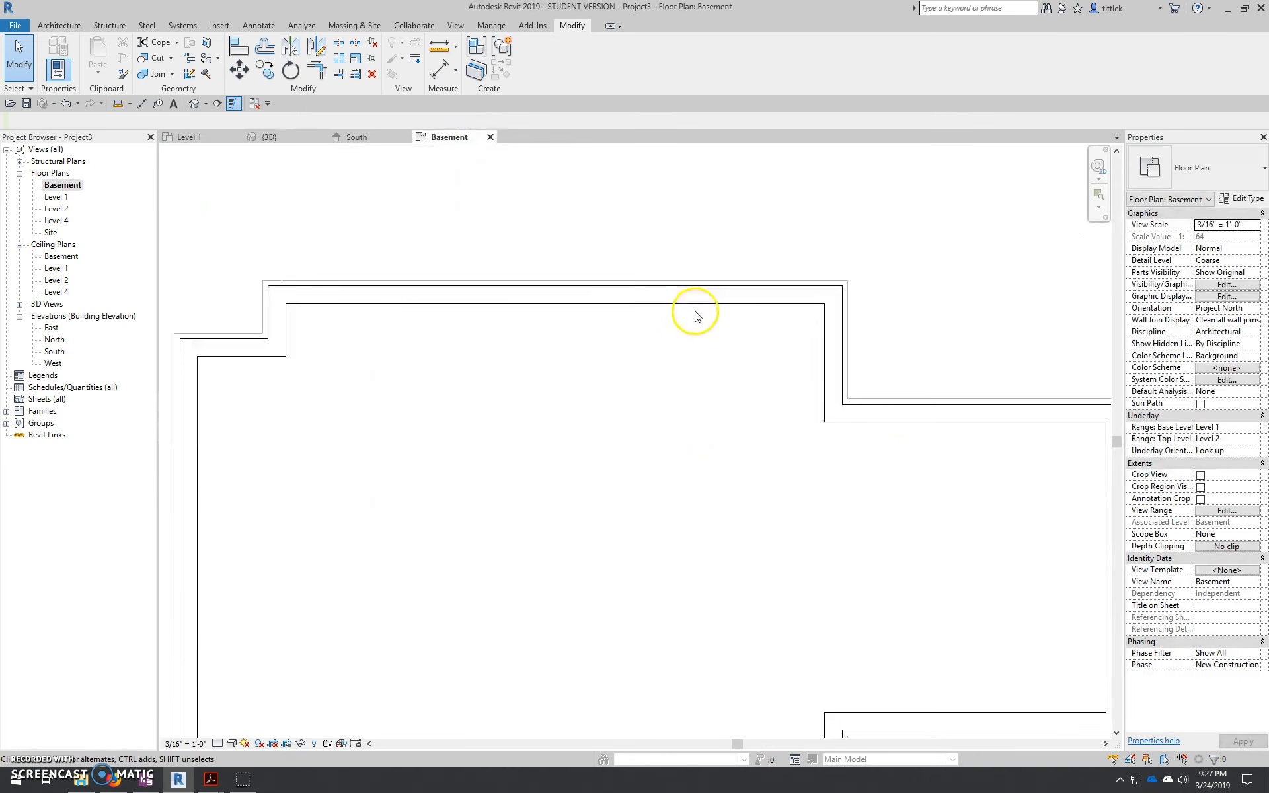
pyautogui.scroll(-4, 693, 426)
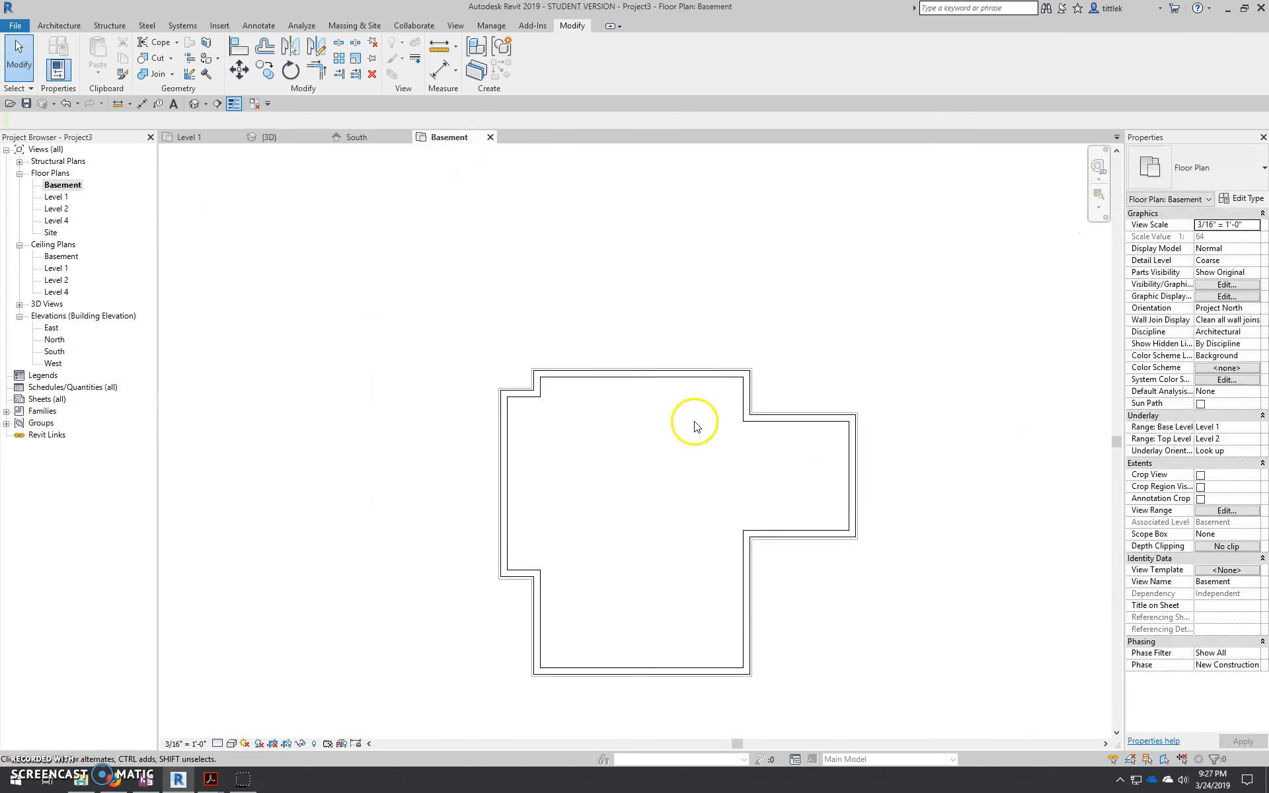
pyautogui.scroll(-1, 693, 425)
pyautogui.scroll(5, 526, 416)
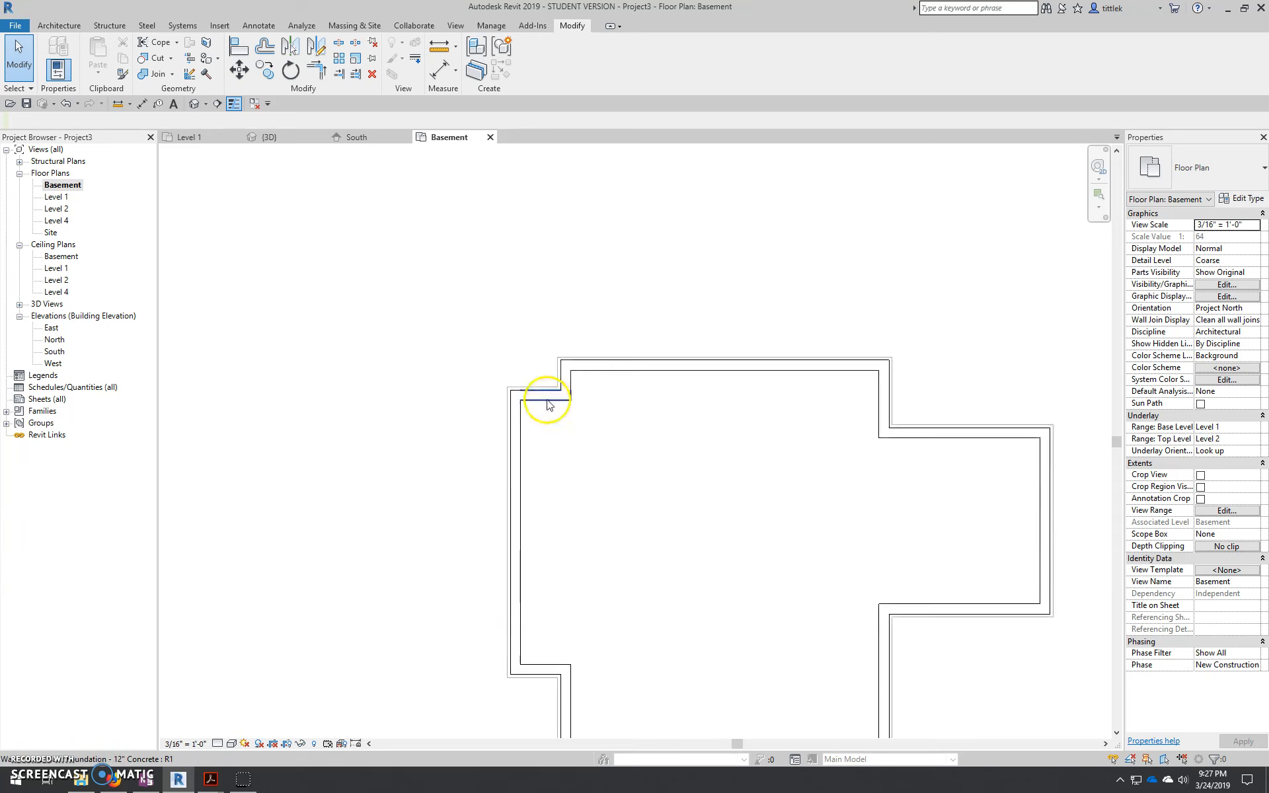
pyautogui.scroll(-5, 471, 357)
pyautogui.scroll(5, 952, 406)
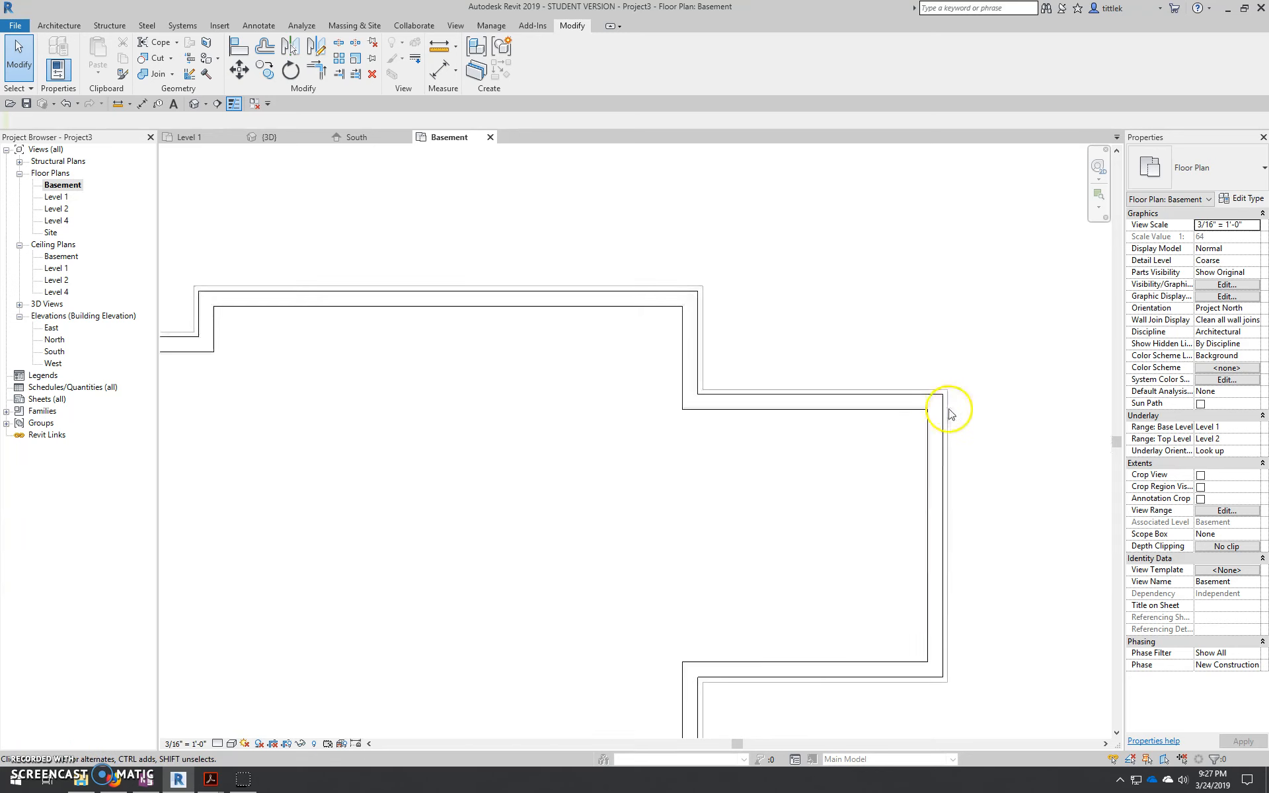
pyautogui.scroll(-5, 943, 395)
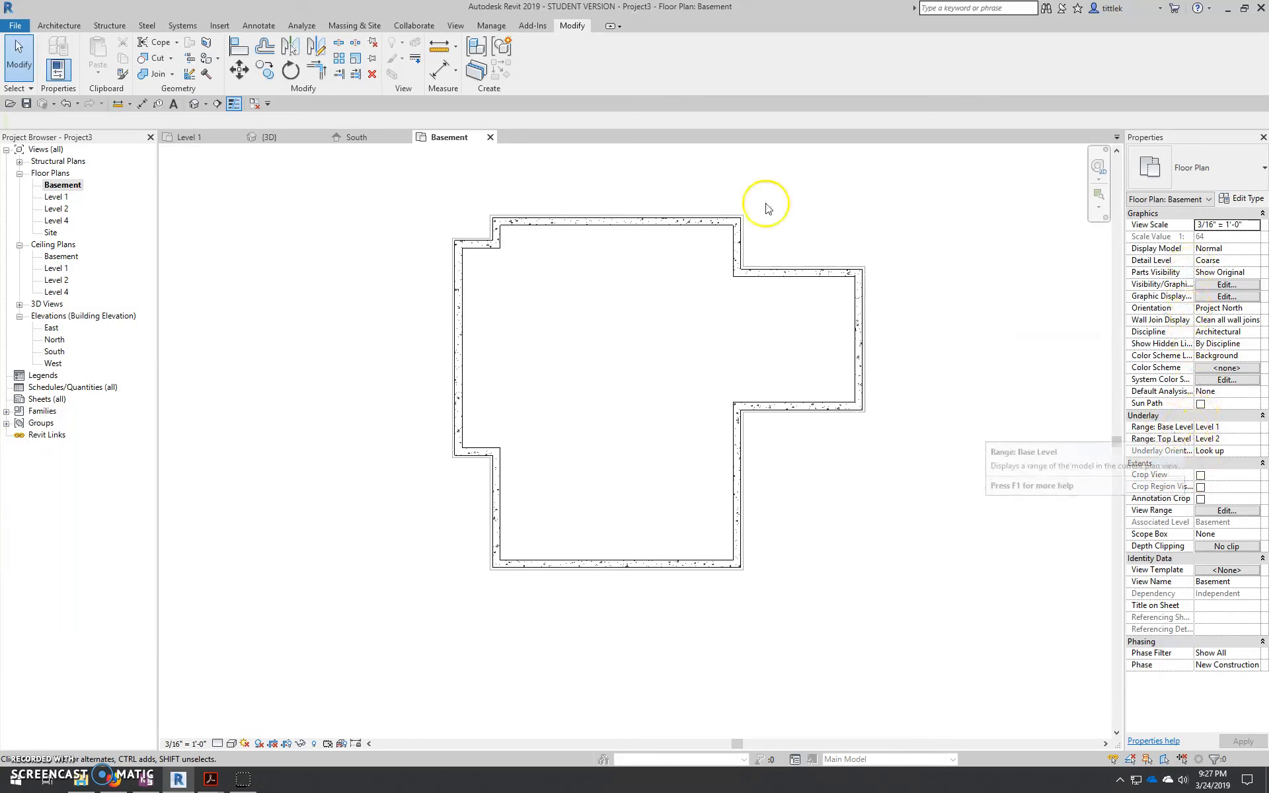
pyautogui.moveTo(779, 357); pyautogui.dragTo(759, 382, button='middle')
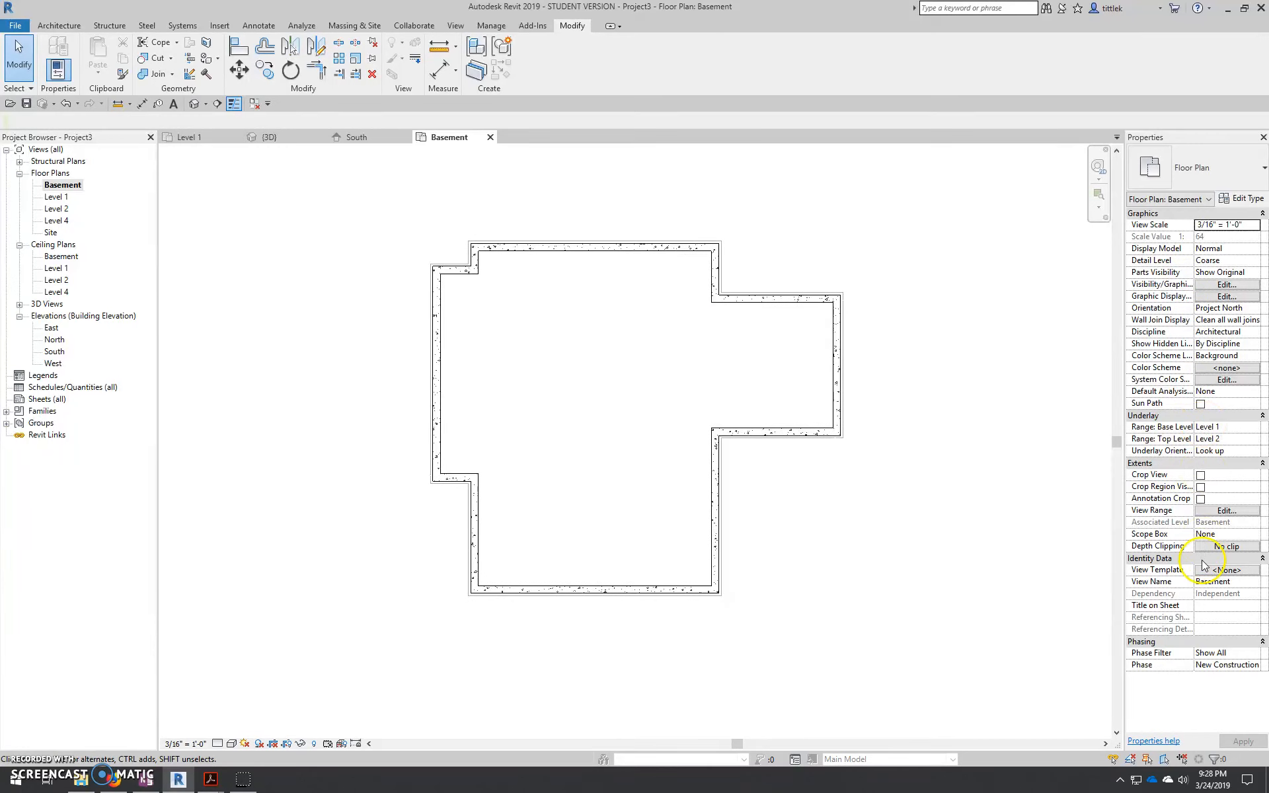
# Step: Turn off the Basement plan's underlay by setting its base level range to None, and apply the change
pyautogui.click(1242, 427)
pyautogui.click(1254, 428)
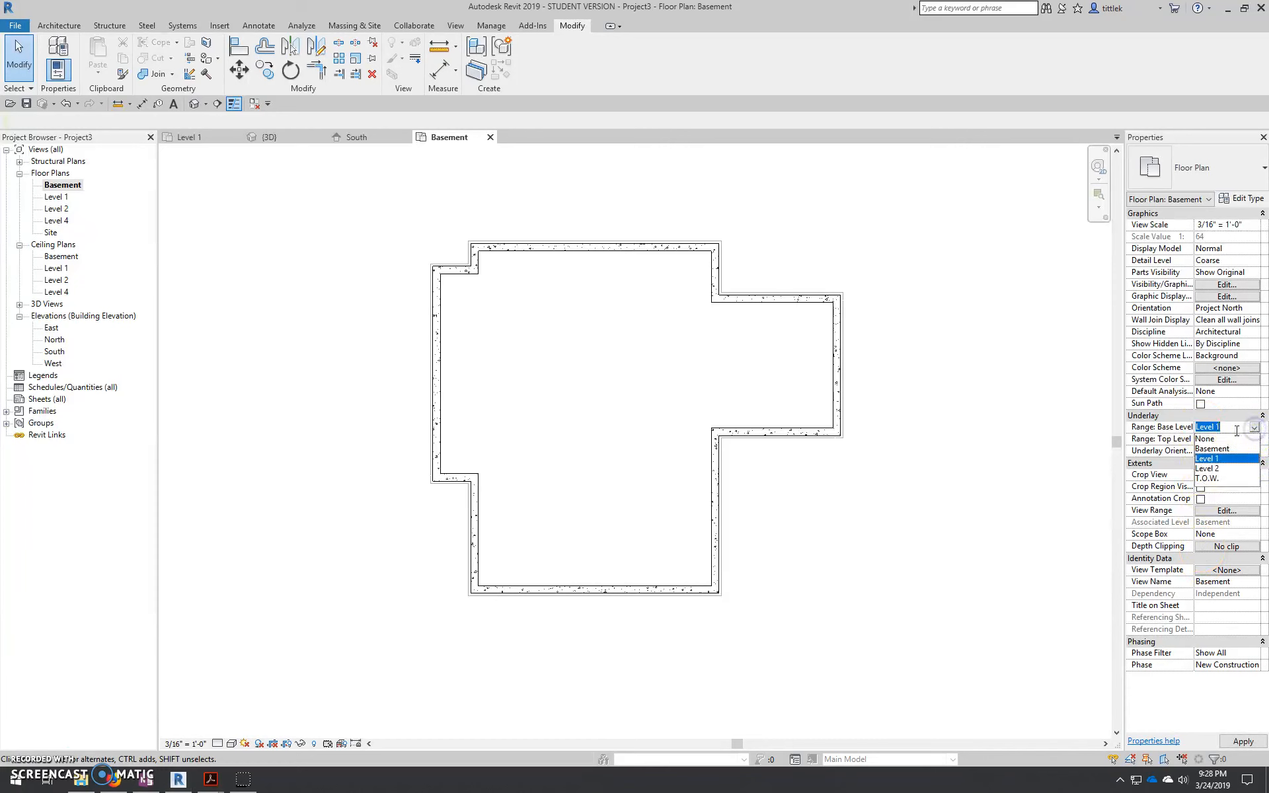
pyautogui.click(1205, 439)
pyautogui.click(1242, 742)
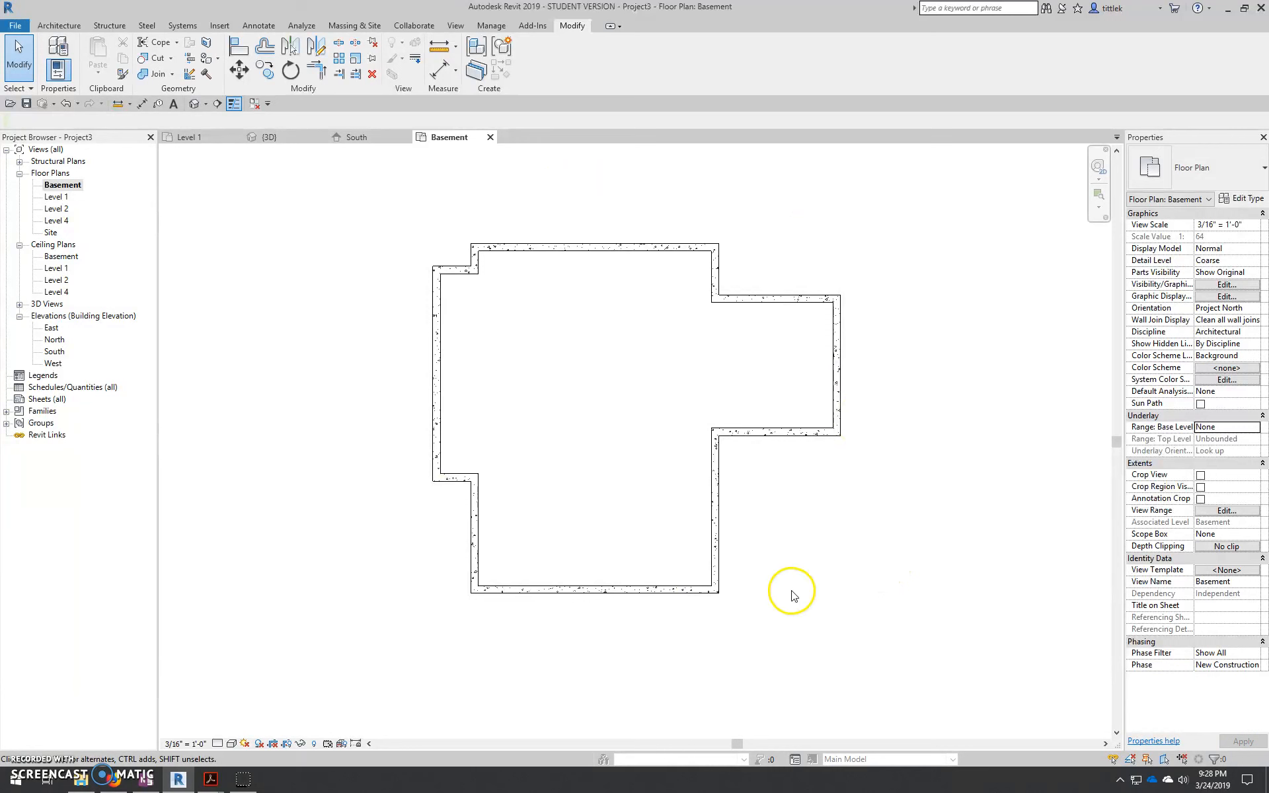
# Step: Start a structural wall foundation in the Basement plan using the Bearing Footing - 36" x 12" type
pyautogui.moveTo(498, 376); pyautogui.dragTo(510, 429, button='middle')
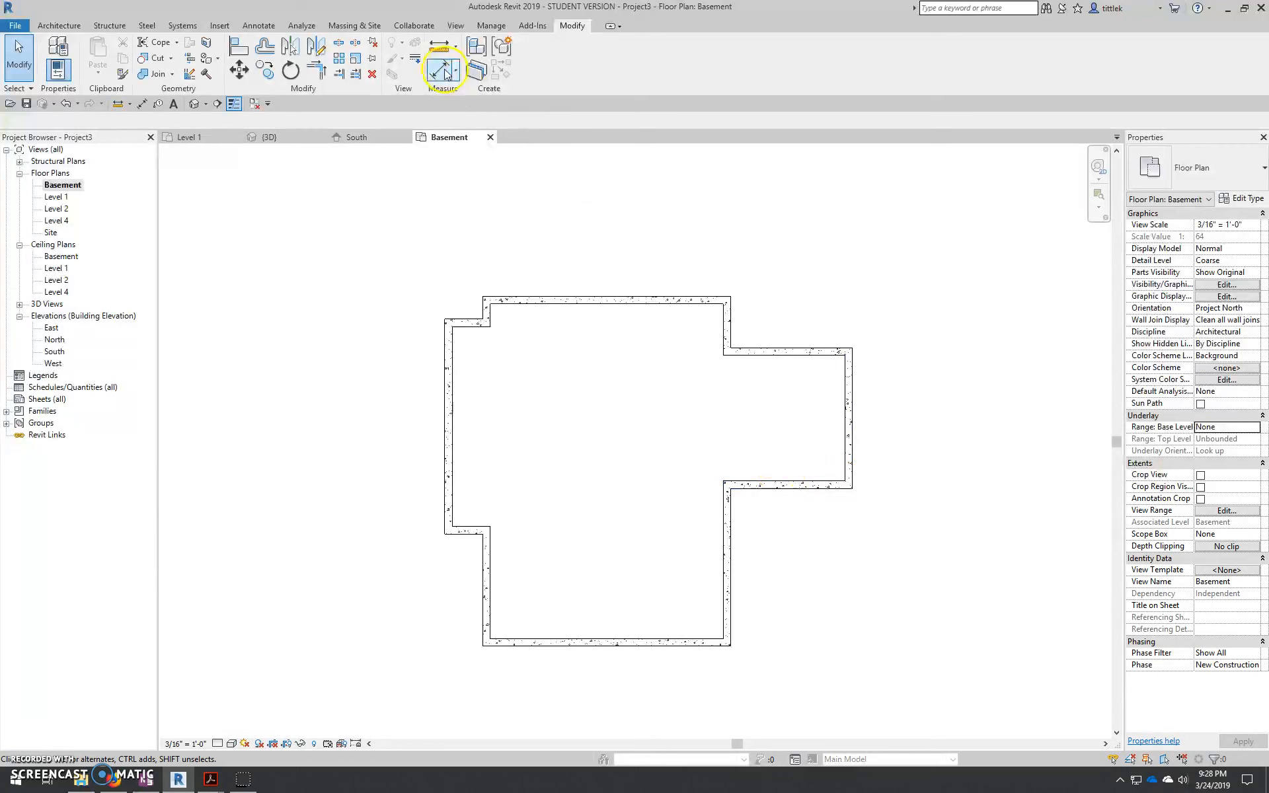
pyautogui.click(117, 29)
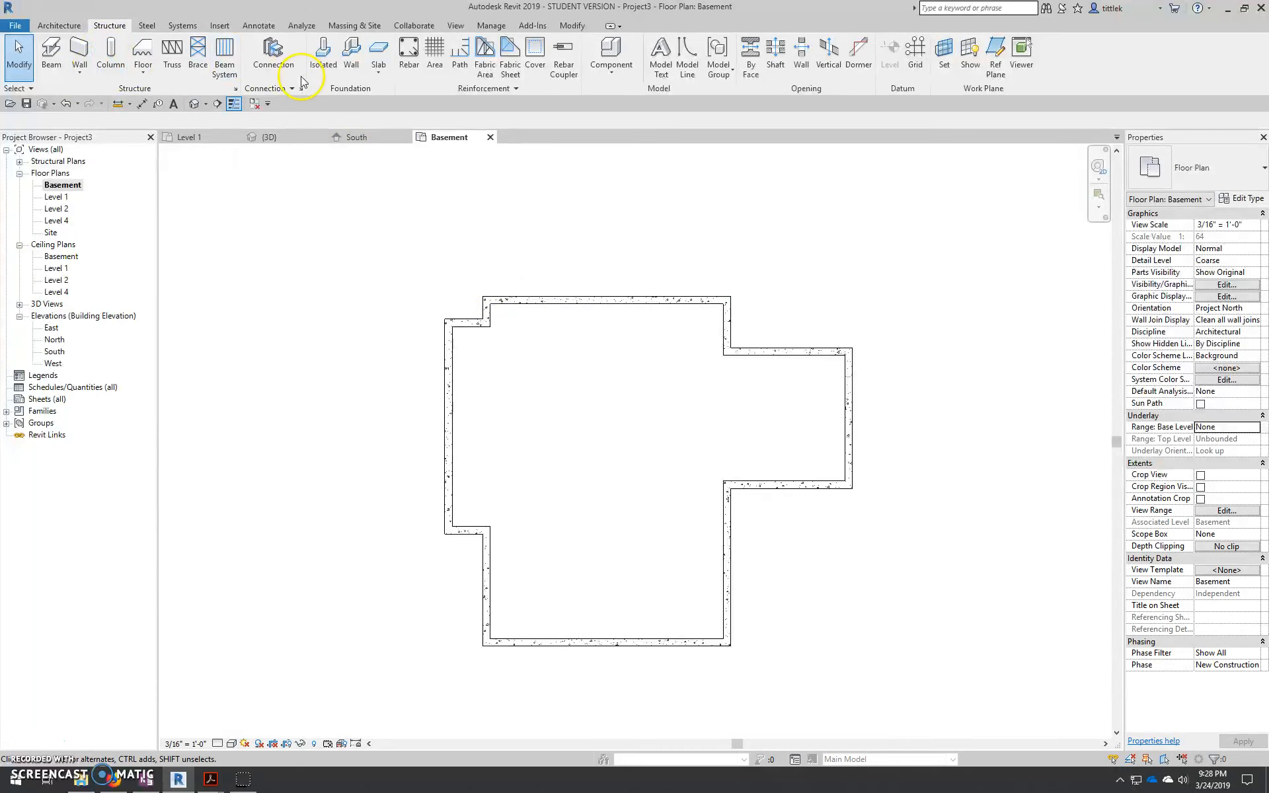
pyautogui.click(354, 53)
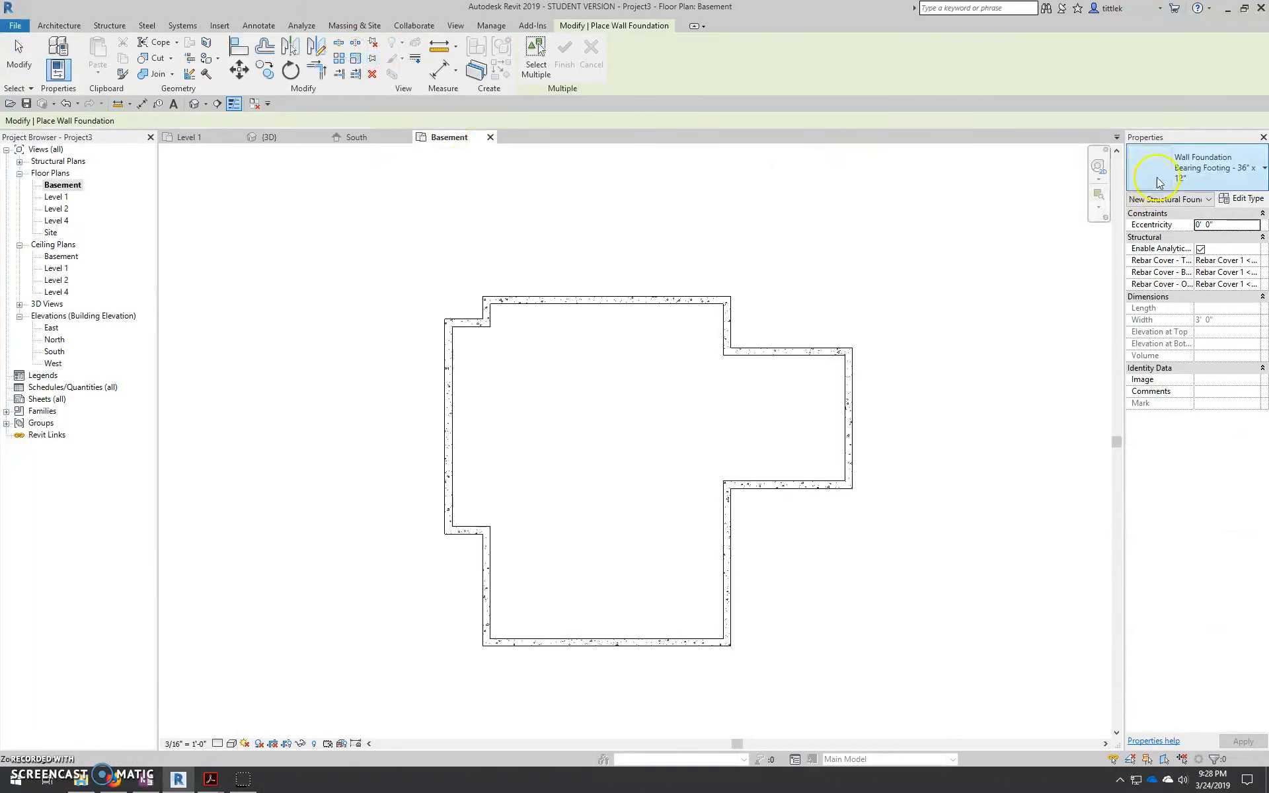
pyautogui.click(1205, 171)
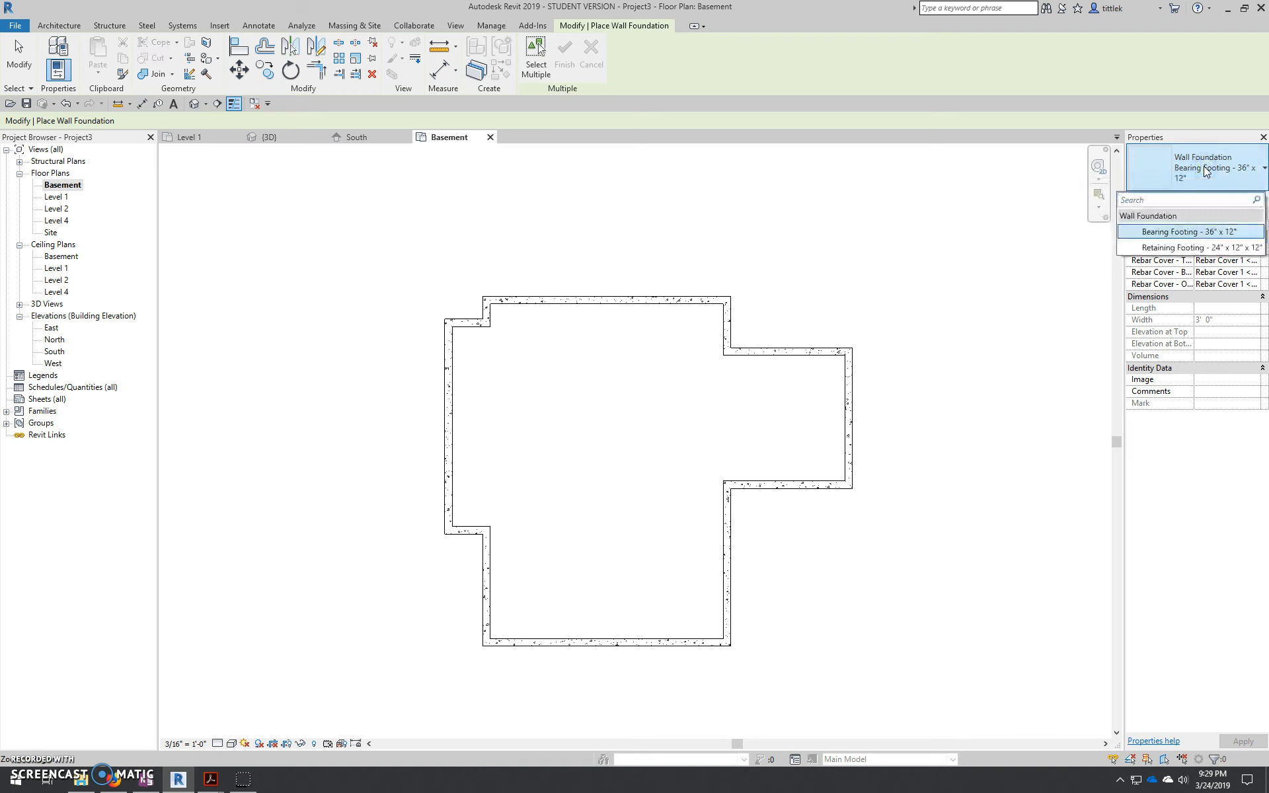
pyautogui.click(1202, 210)
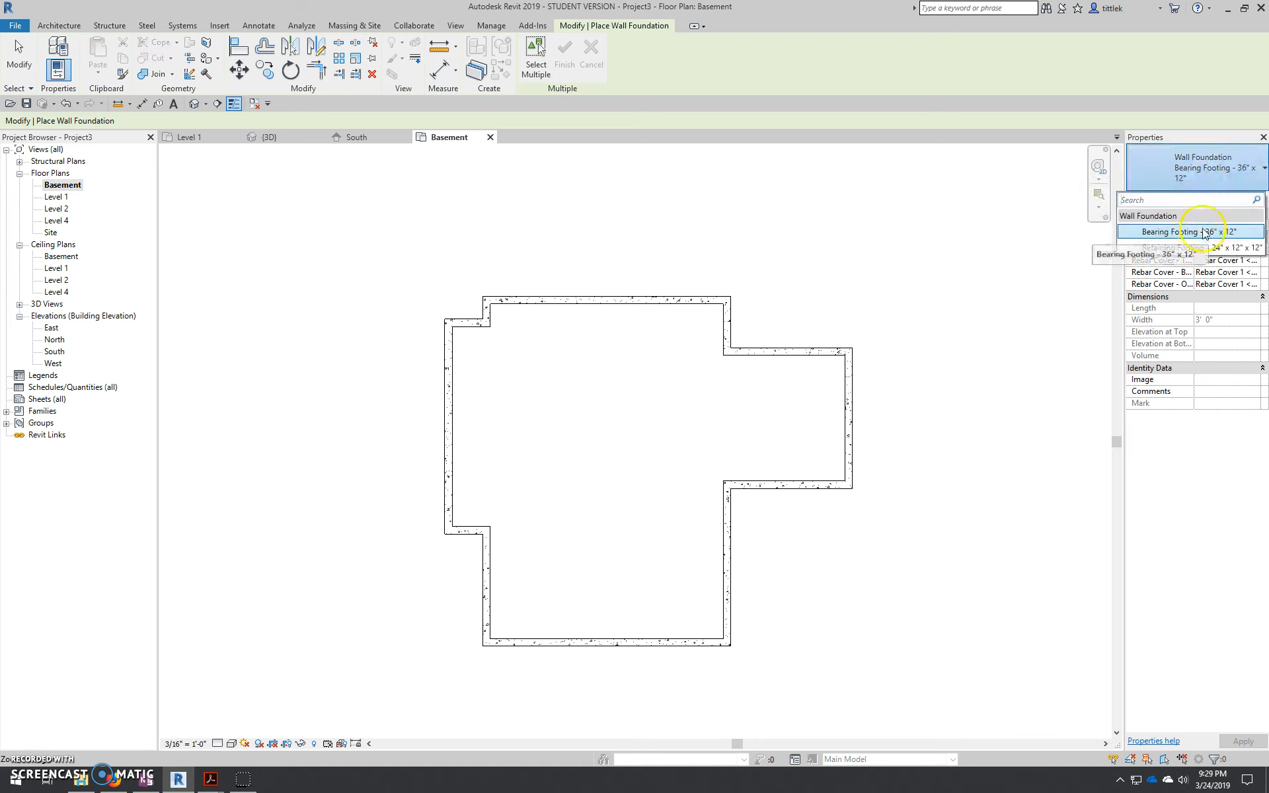
pyautogui.click(1234, 156)
# Step: Set the bearing footing type's width to 20" and its foundation thickness to 10"
pyautogui.click(1244, 199)
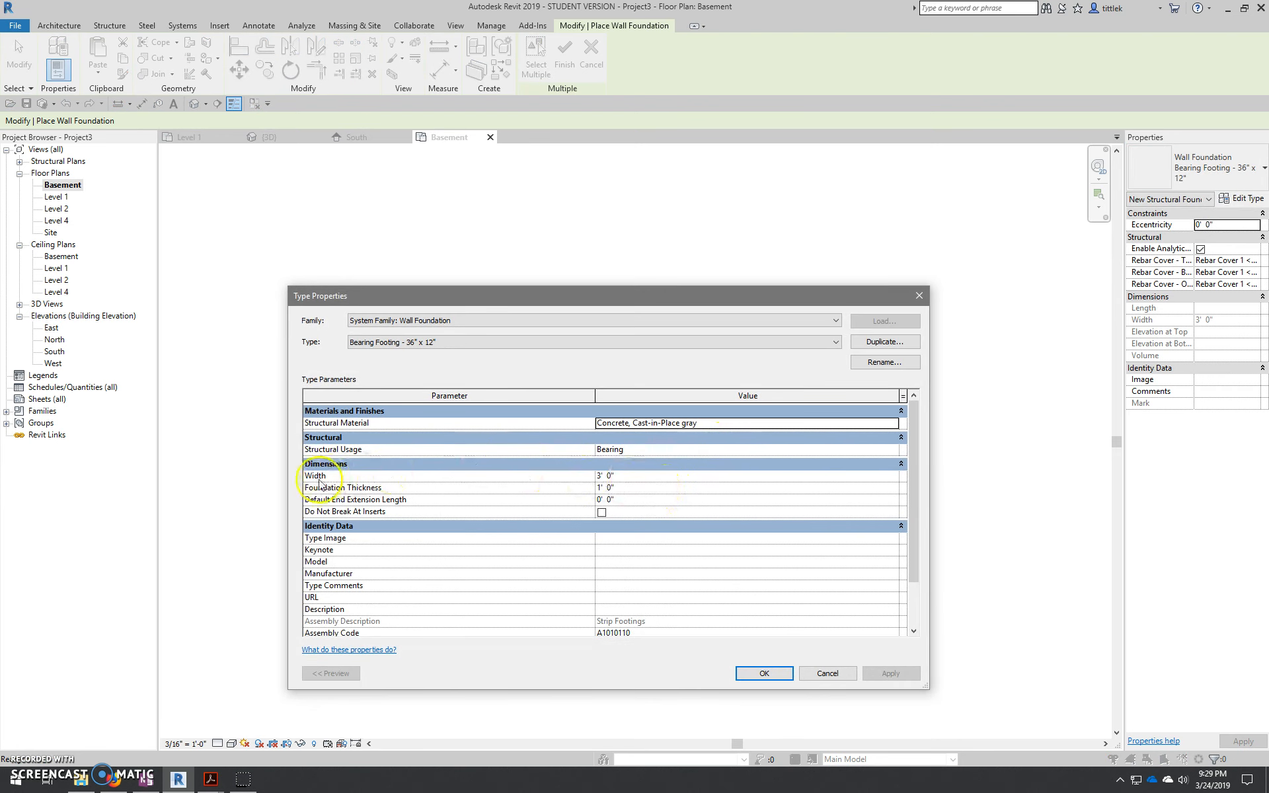
pyautogui.click(658, 477)
pyautogui.click(659, 481)
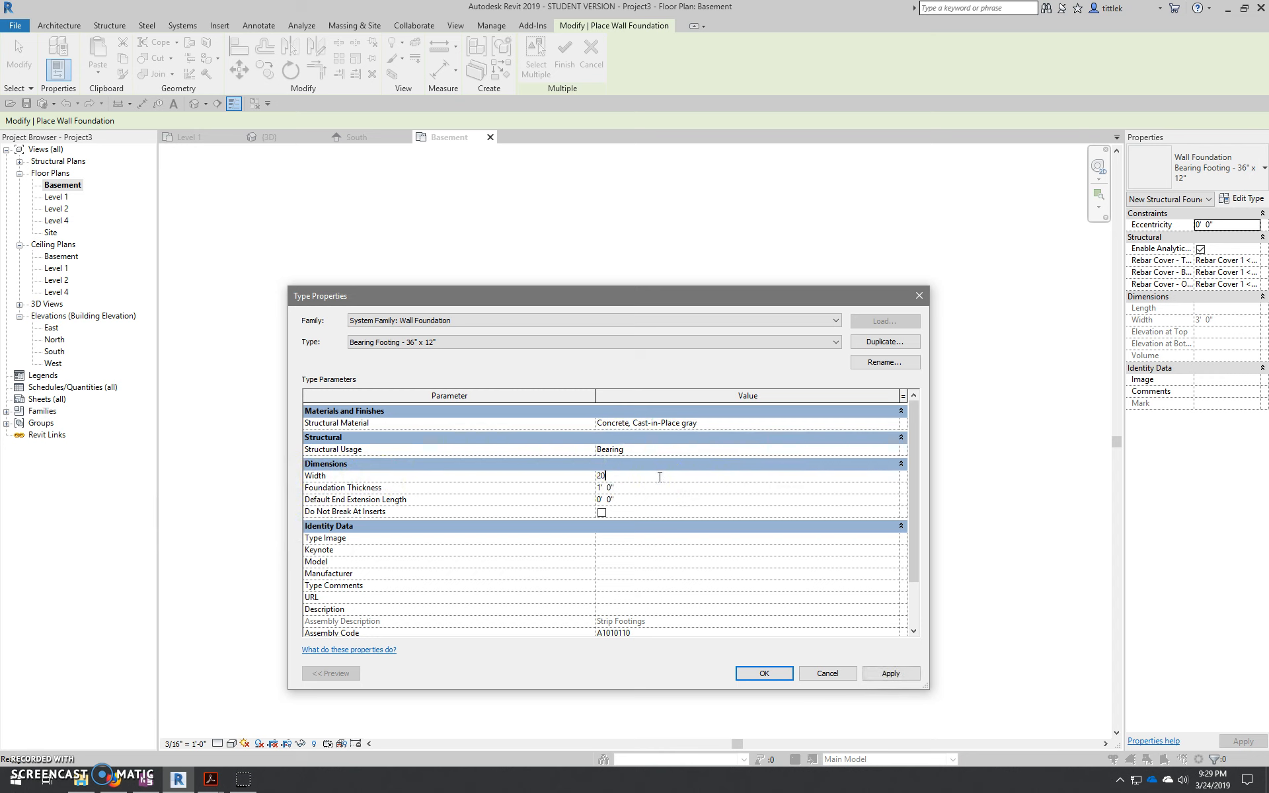
pyautogui.click(624, 487)
pyautogui.click(624, 487)
pyautogui.press('Return')
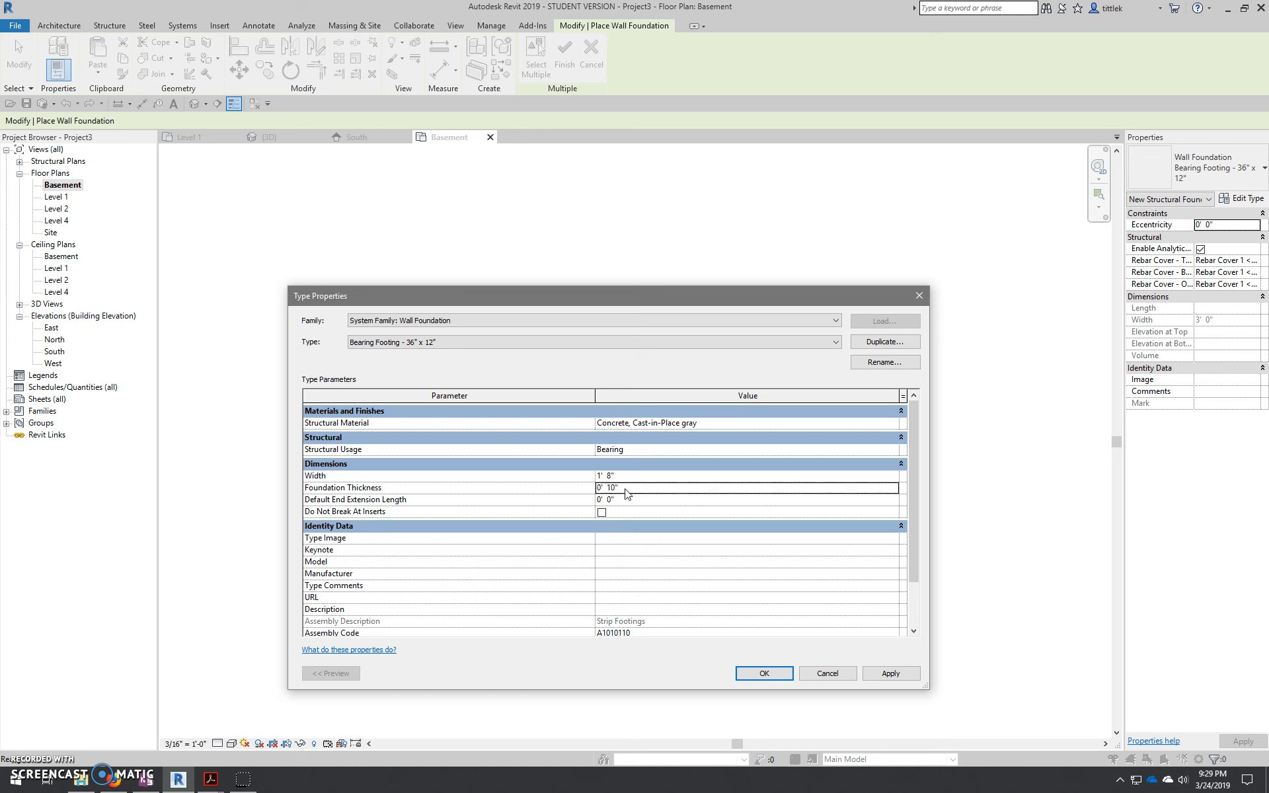
pyautogui.click(625, 476)
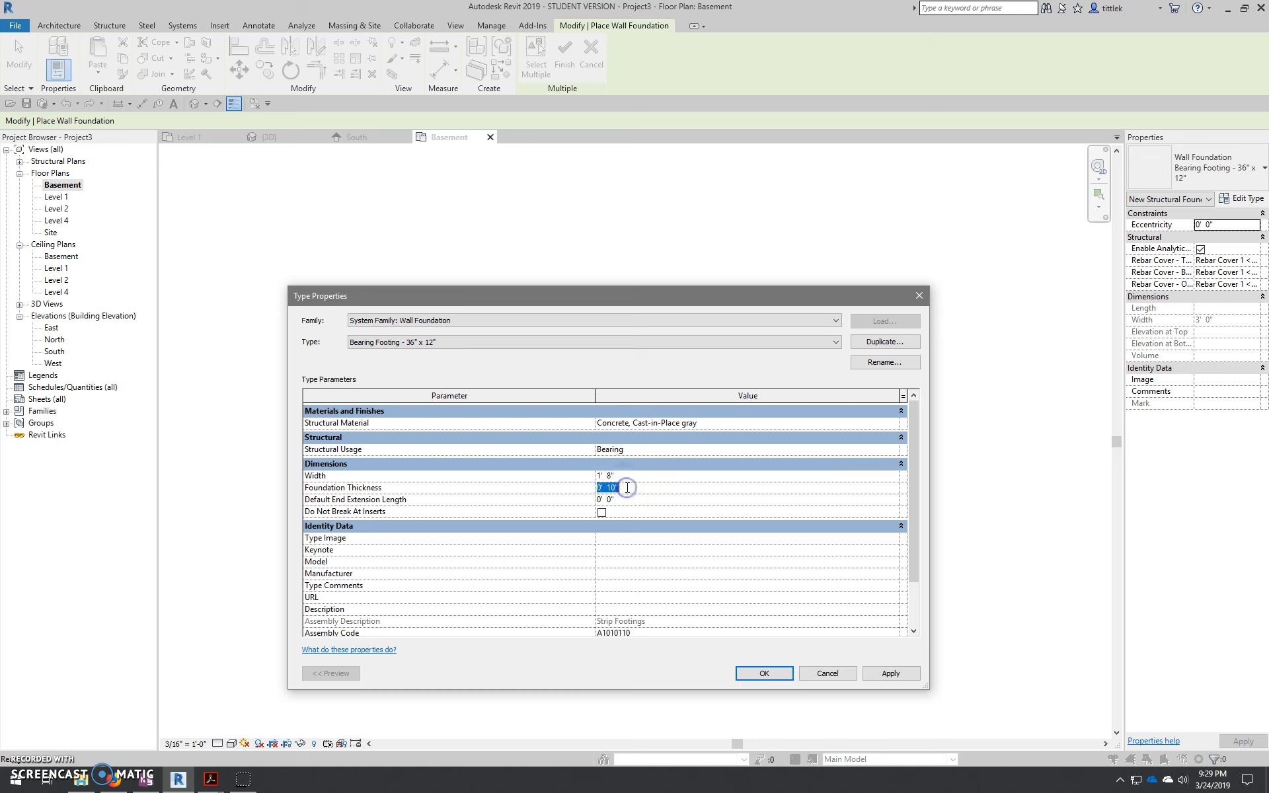
pyautogui.click(607, 476)
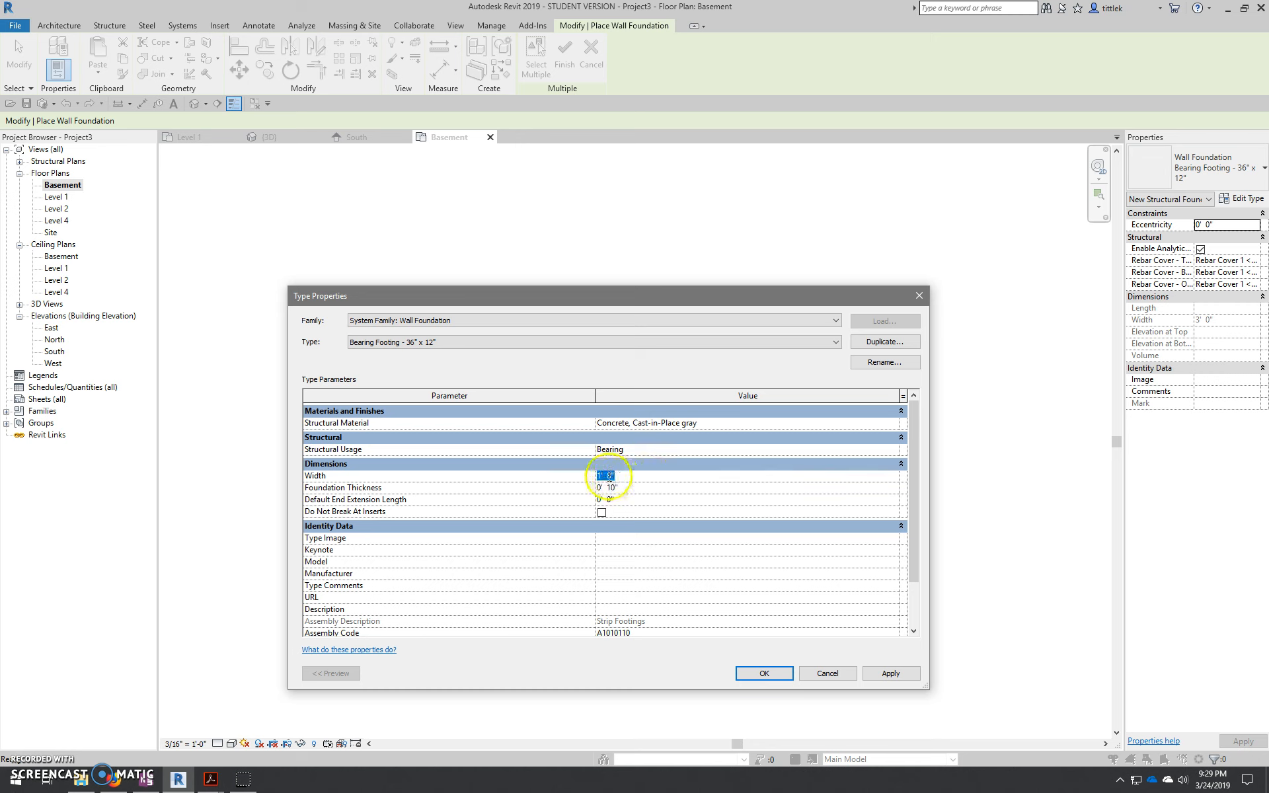
pyautogui.click(763, 674)
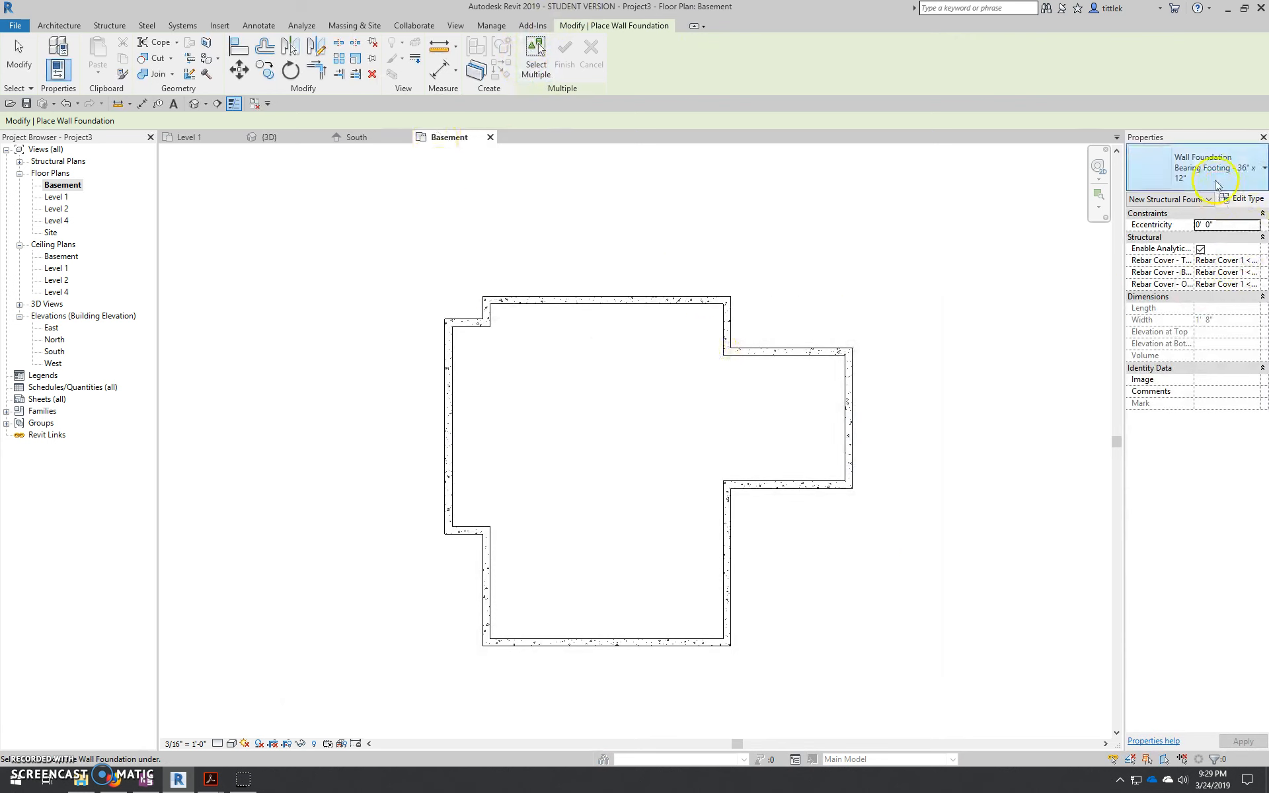
# Step: Place a bearing footing under the long north basement wall and inspect it in the 3D view
pyautogui.click(609, 305)
pyautogui.click(627, 308)
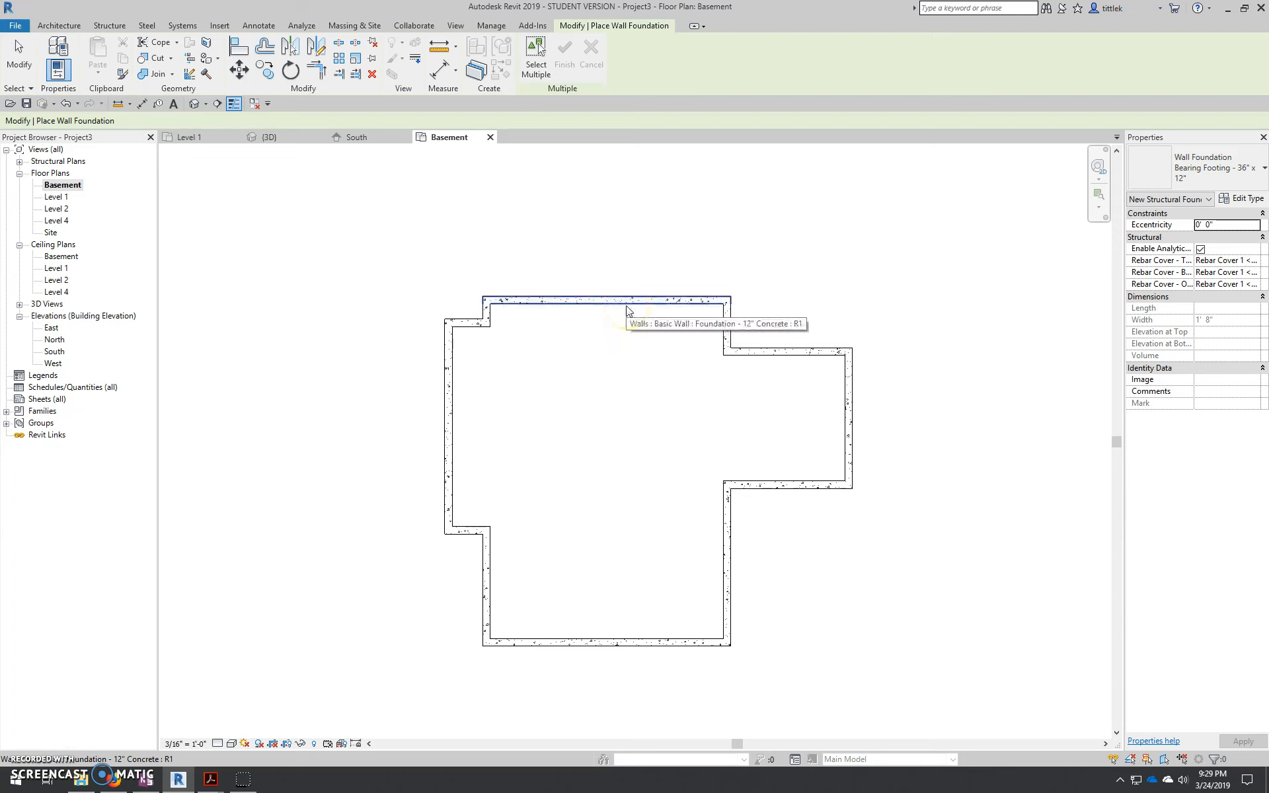
pyautogui.click(625, 311)
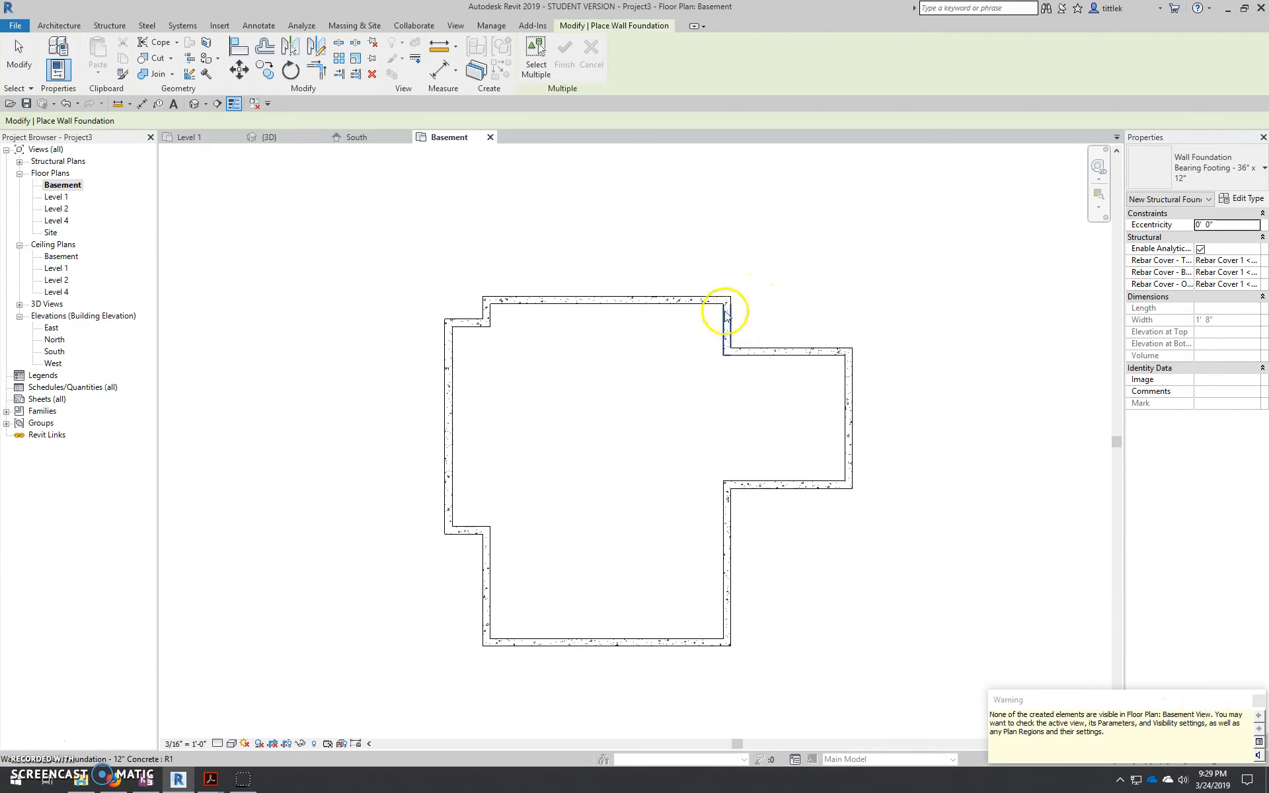
pyautogui.click(1258, 702)
pyautogui.click(897, 272)
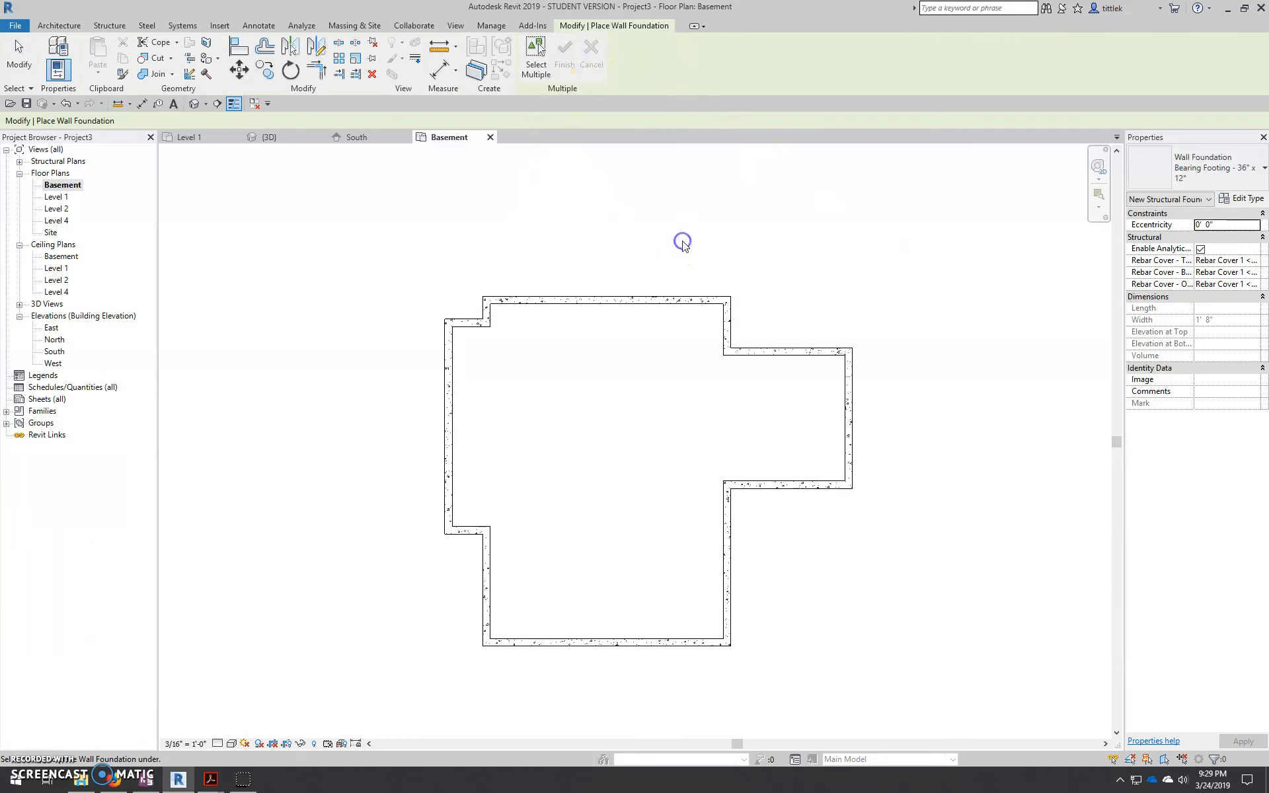
pyautogui.press('Escape')
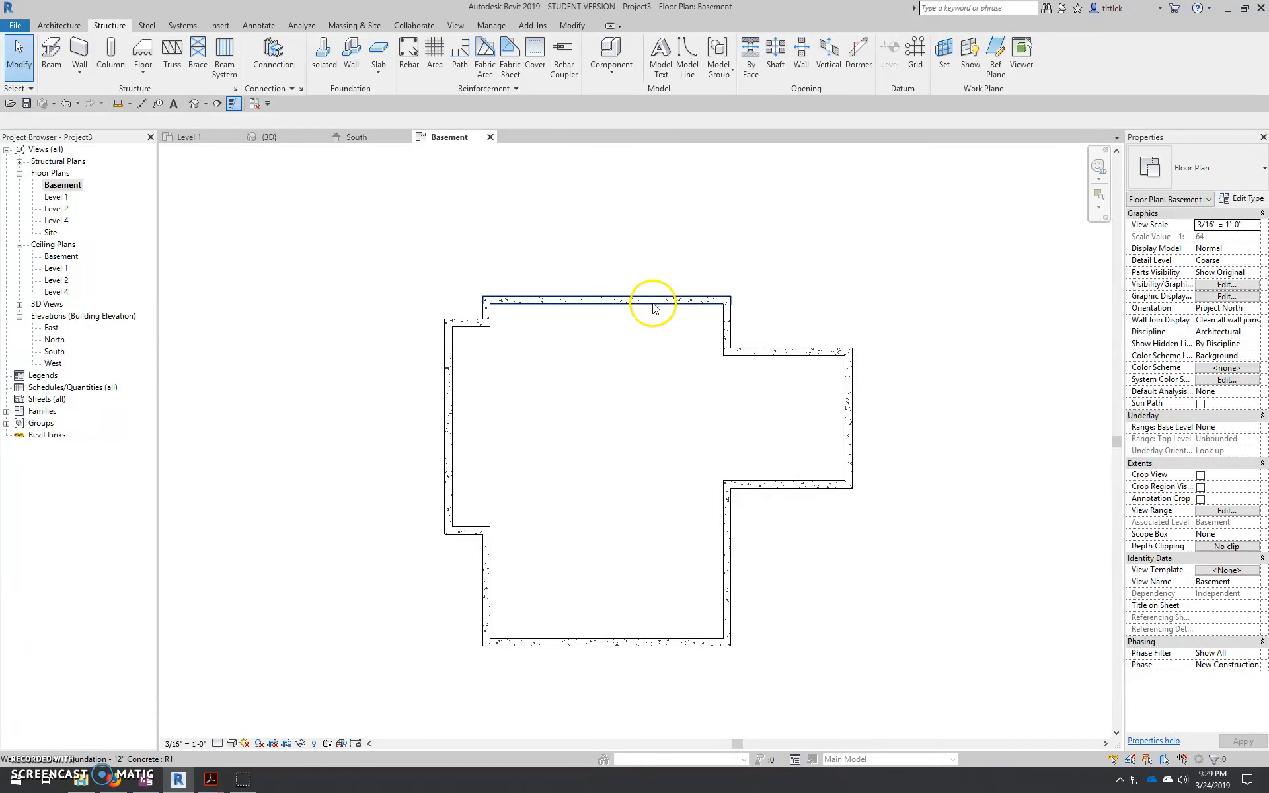
pyautogui.click(264, 137)
pyautogui.keyDown('shift'); pyautogui.moveTo(554, 484); pyautogui.dragTo(604, 549, button='middle'); pyautogui.keyUp('shift')
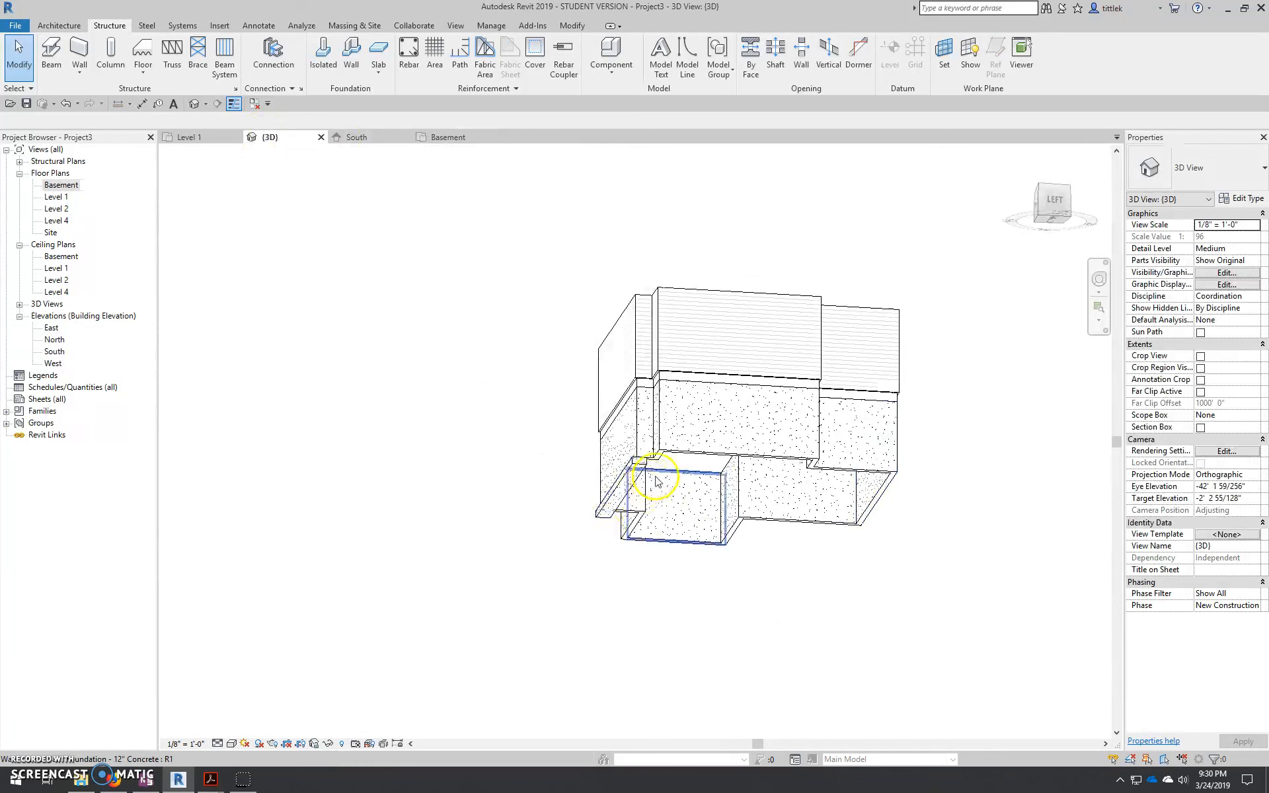
pyautogui.keyDown('shift'); pyautogui.moveTo(894, 368); pyautogui.dragTo(581, 546, button='middle'); pyautogui.keyUp('shift')
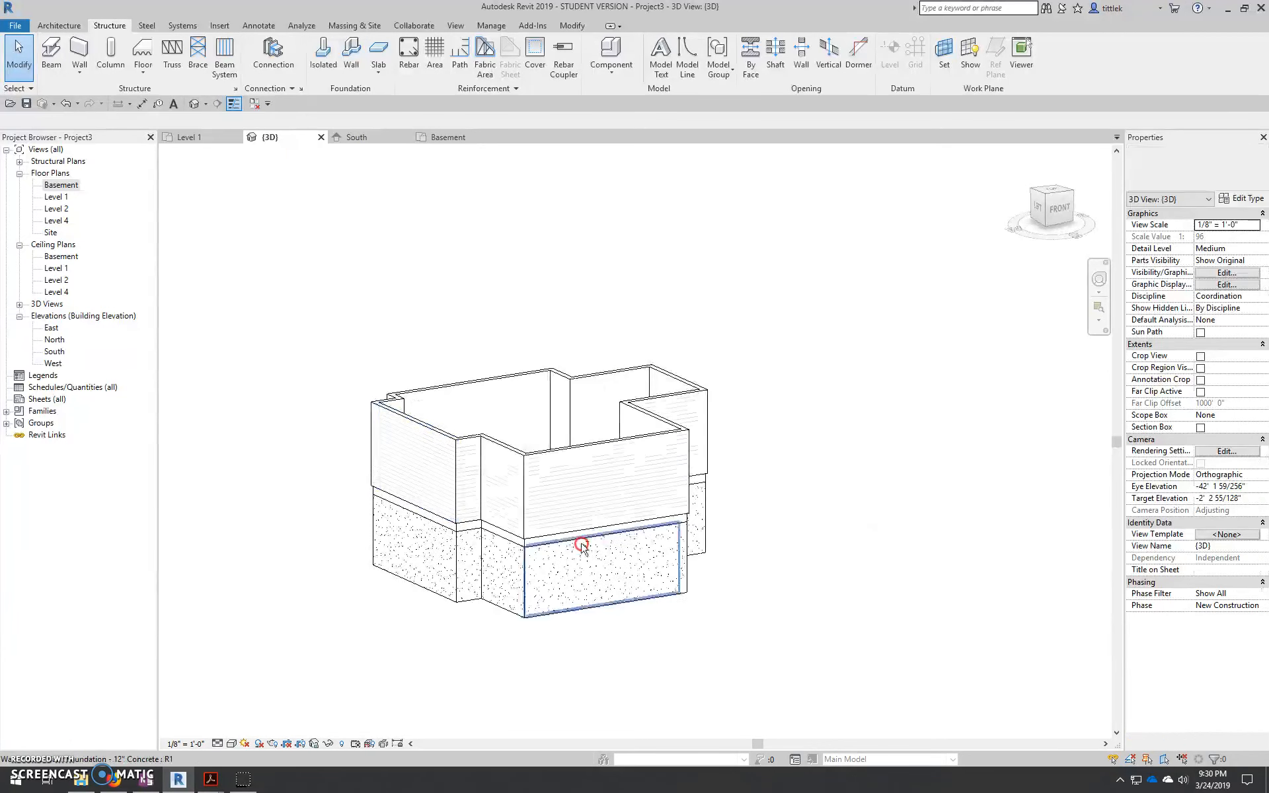
# Step: In the Basement plan's view range, set the view depth to Unlimited and the primary range's bottom to Level Below
pyautogui.click(452, 141)
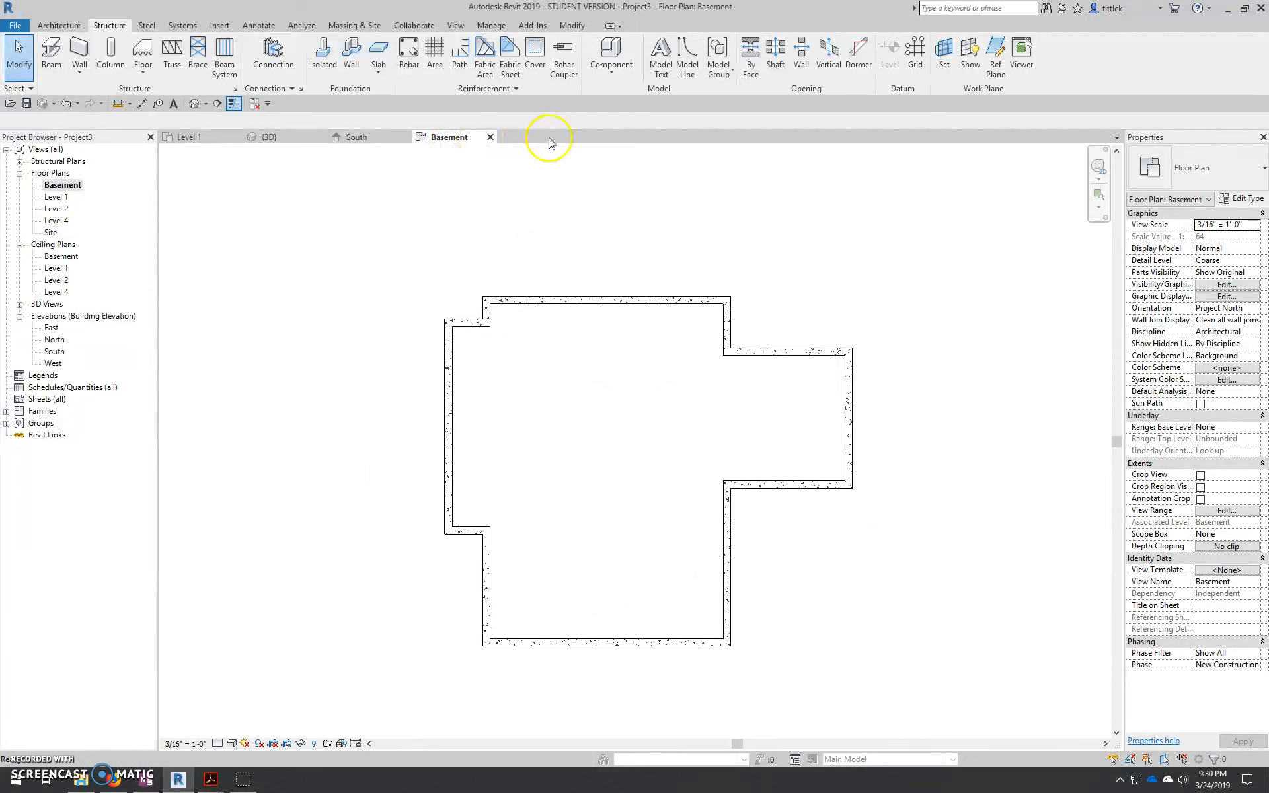
pyautogui.moveTo(920, 546); pyautogui.dragTo(915, 527, button='middle')
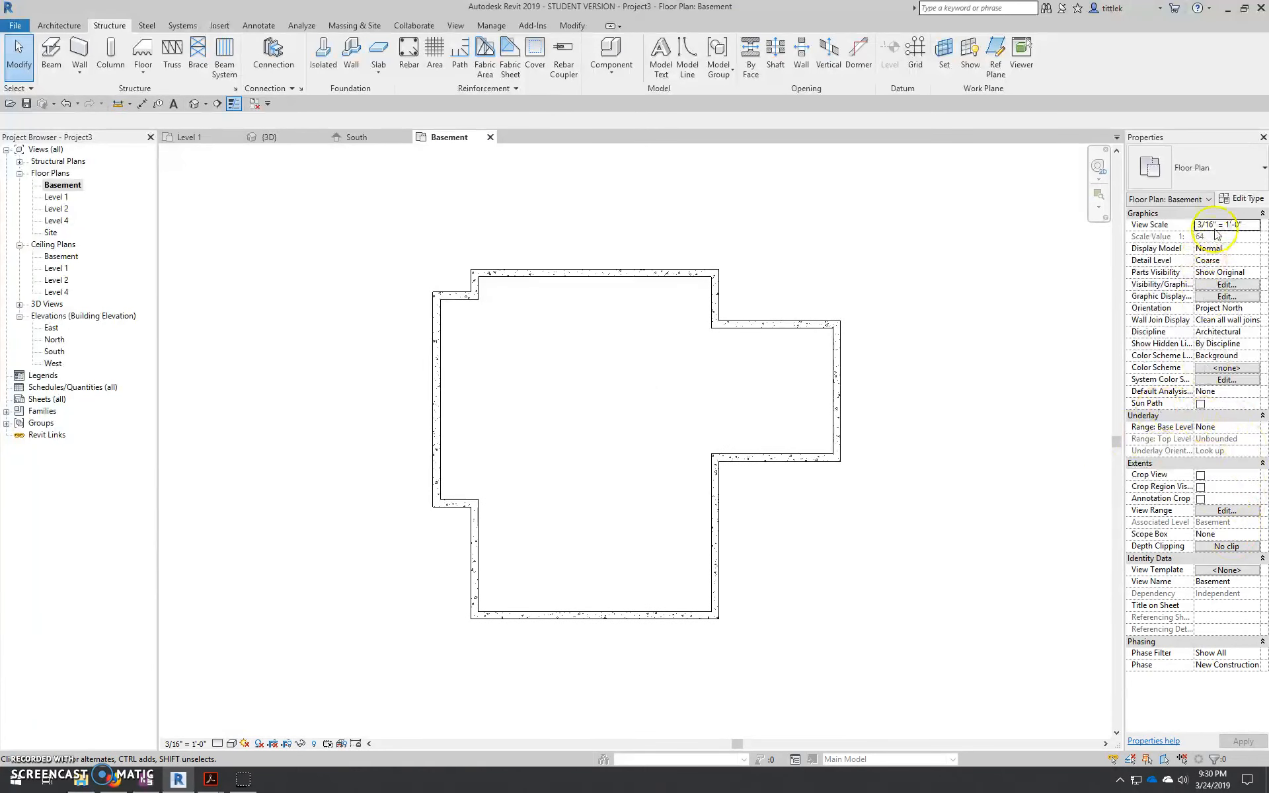
pyautogui.click(1222, 513)
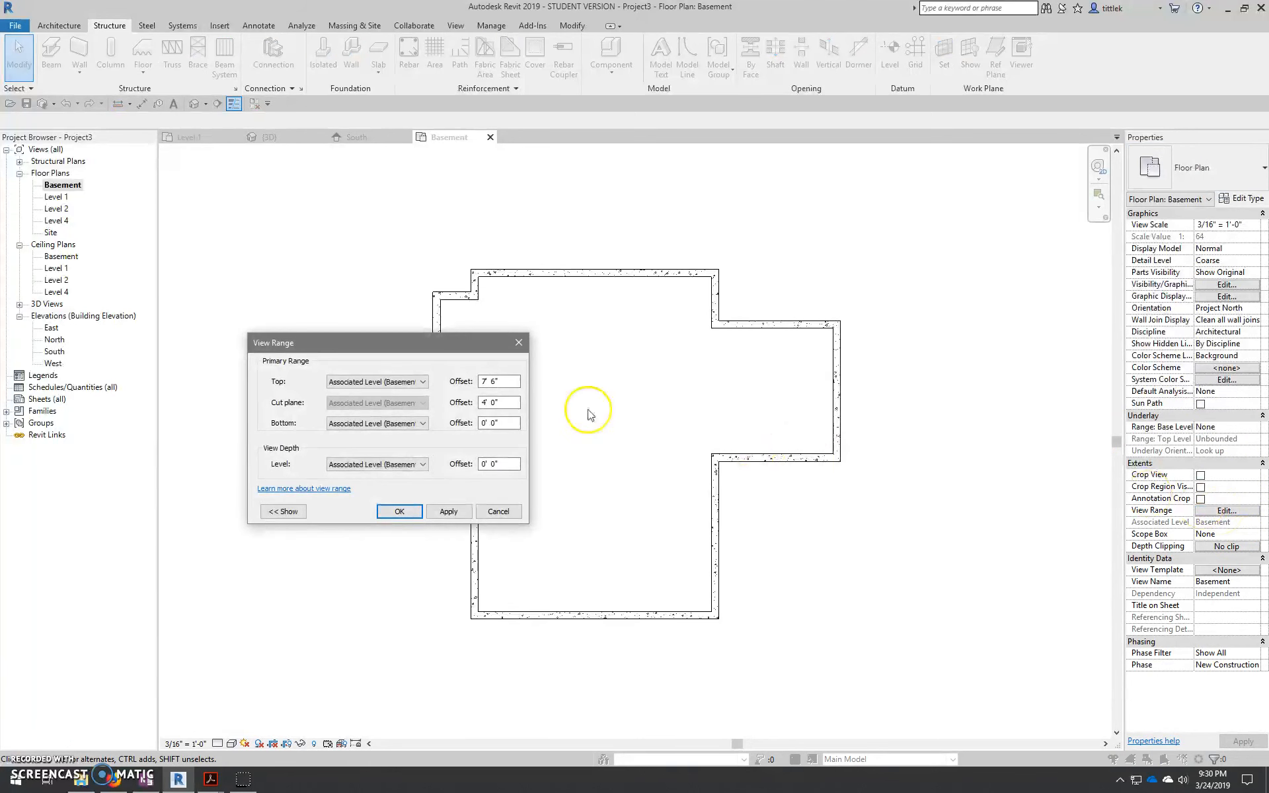
pyautogui.click(408, 465)
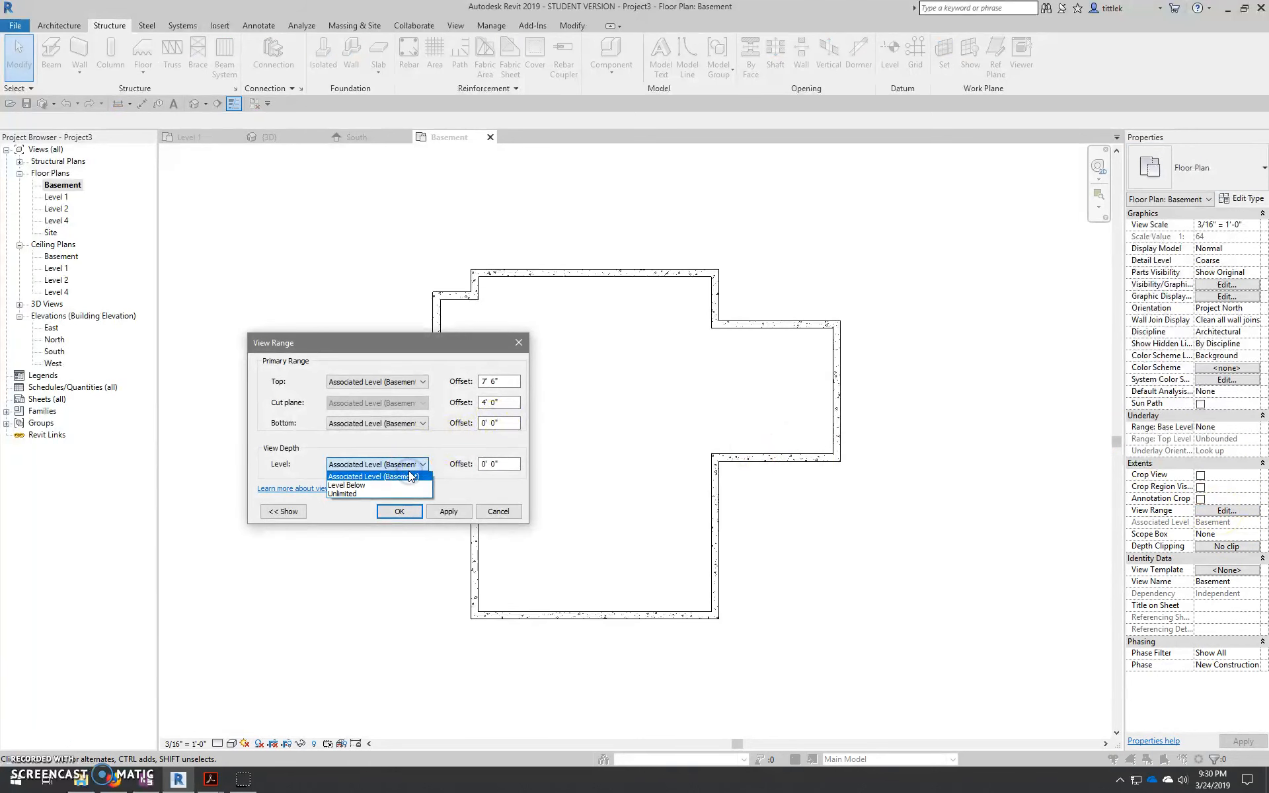
pyautogui.click(381, 494)
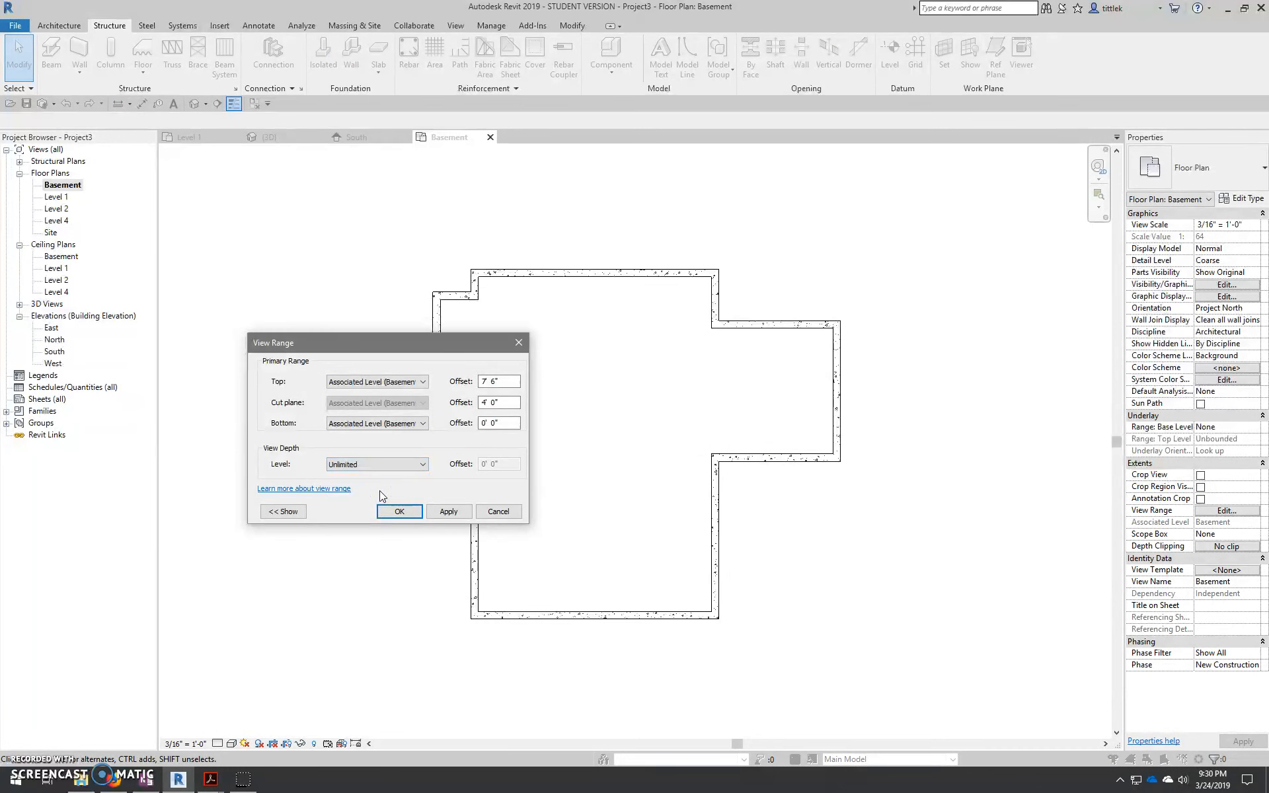
pyautogui.click(392, 512)
pyautogui.click(415, 426)
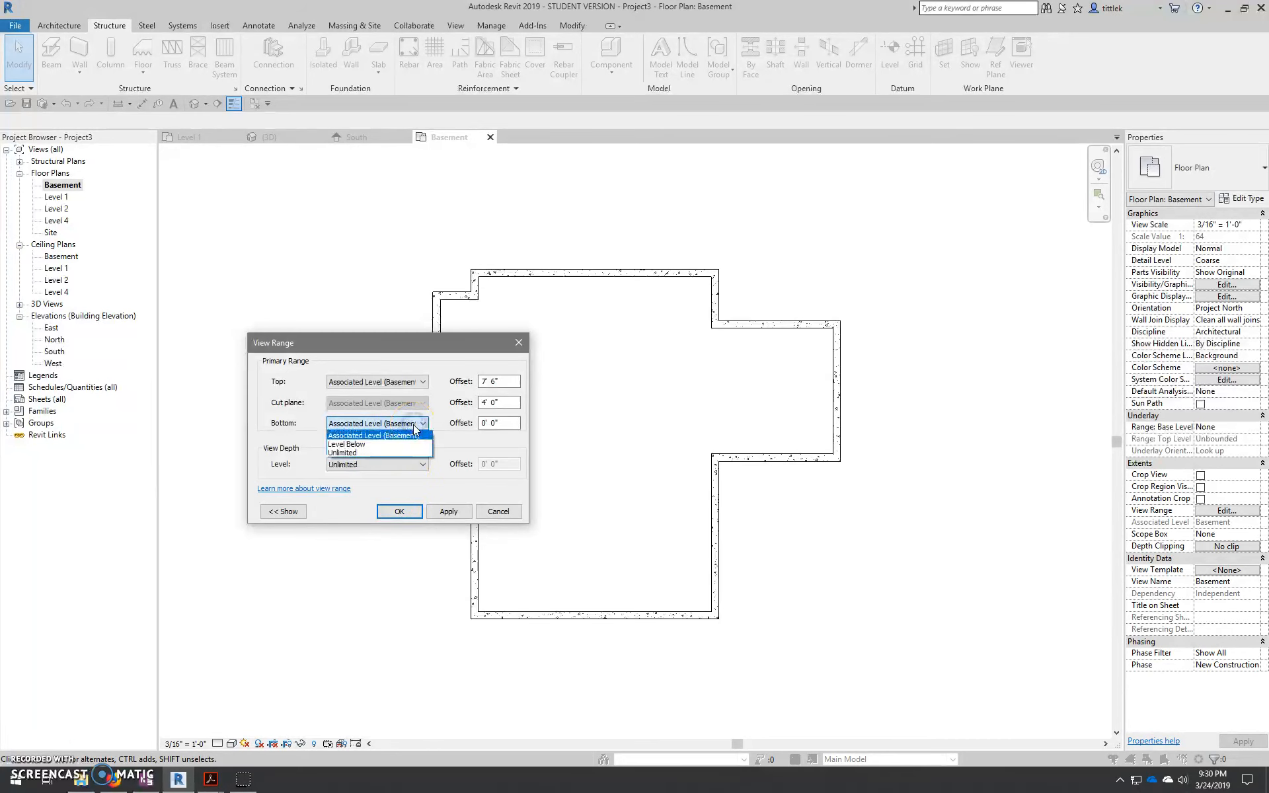
pyautogui.click(356, 444)
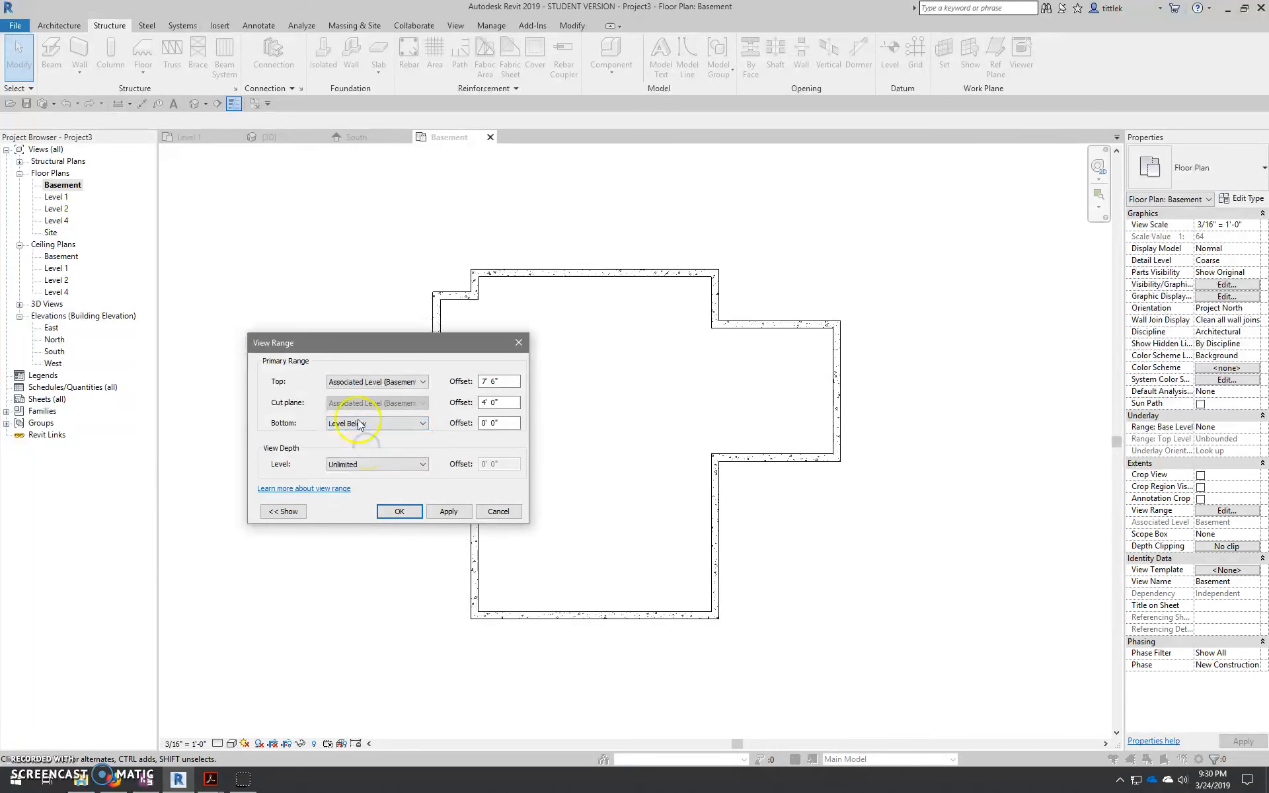
pyautogui.click(400, 511)
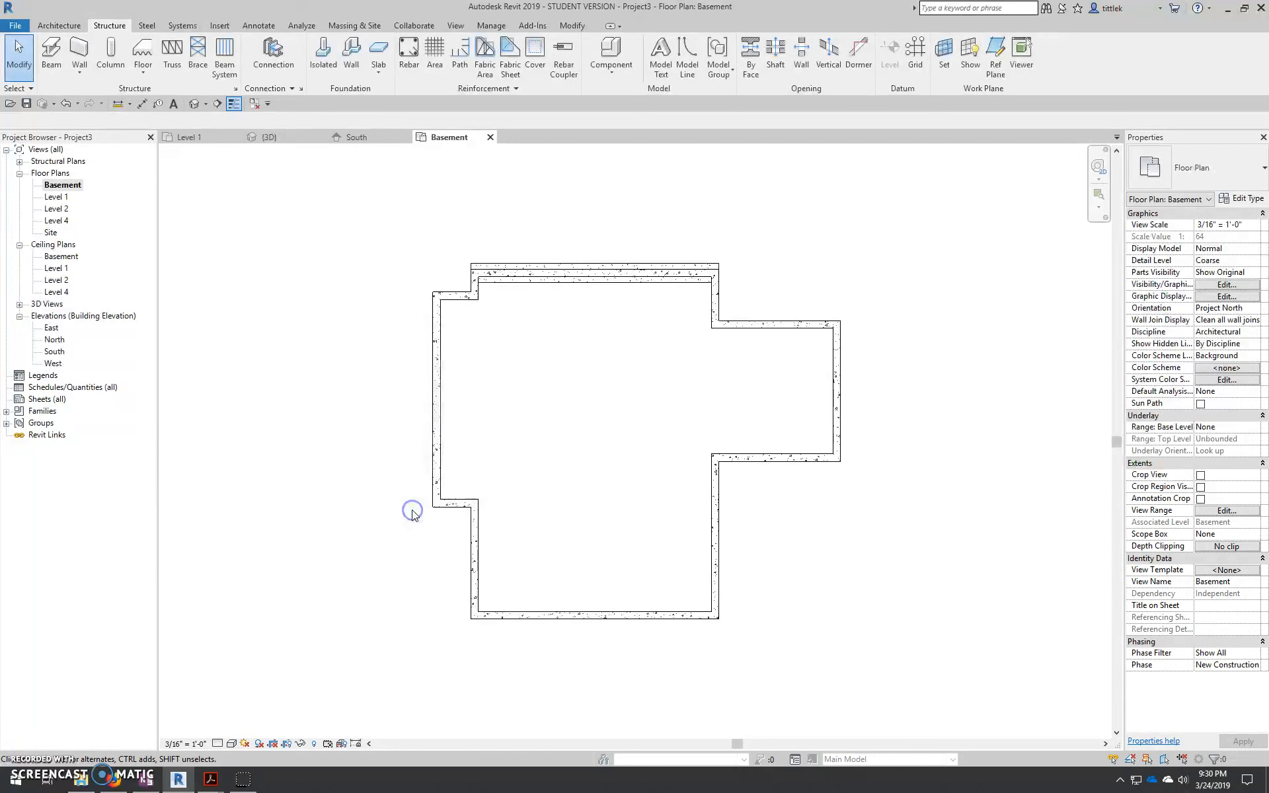
# Step: Create similar wall foundations from the north footing under the walls along the east side of the basement
pyautogui.scroll(2, 618, 257)
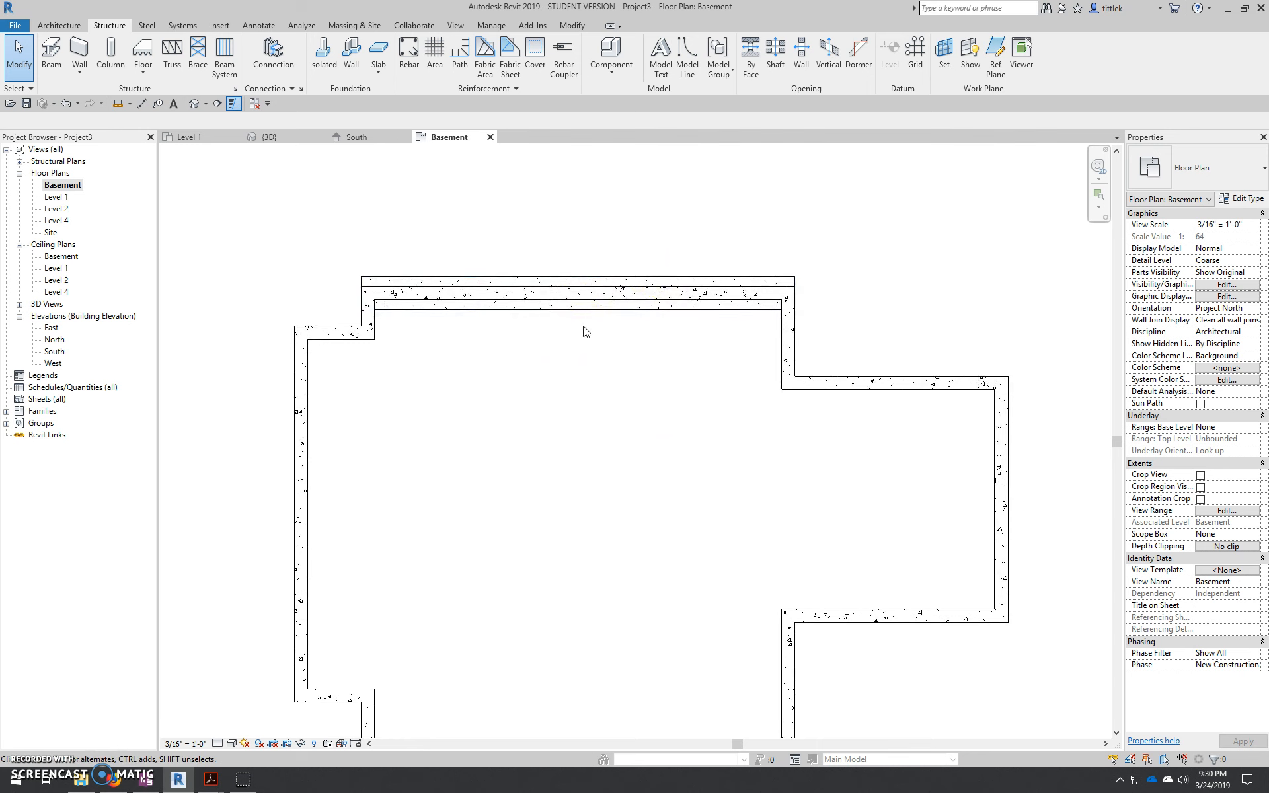
pyautogui.click(588, 307)
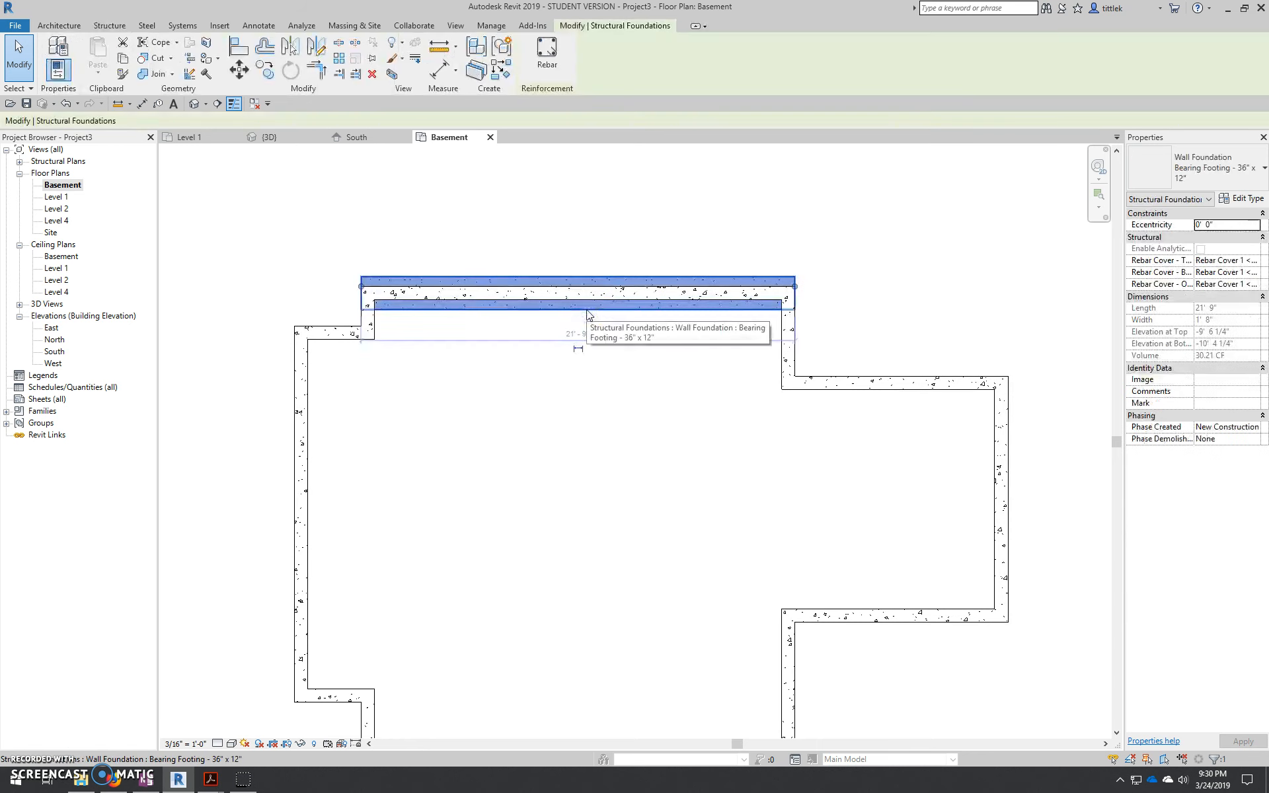
pyautogui.click(672, 311)
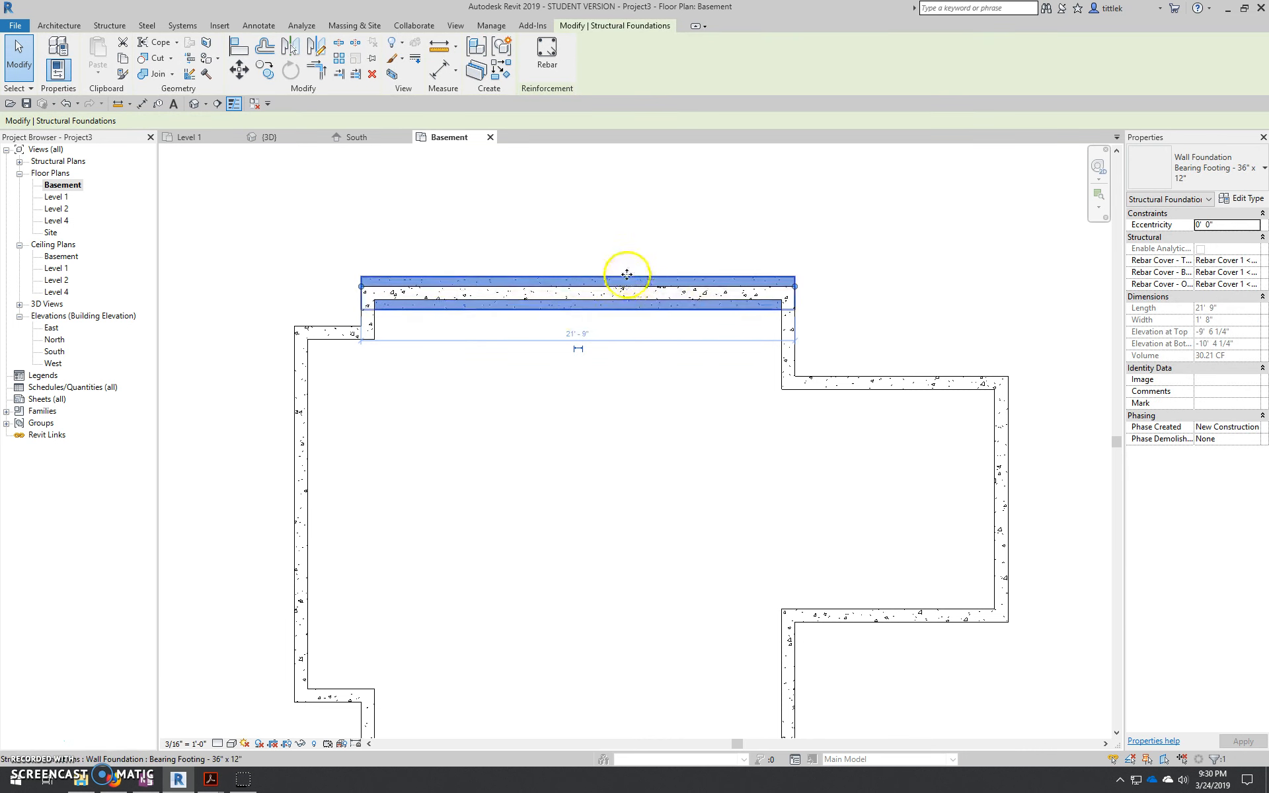
pyautogui.rightClick(616, 309)
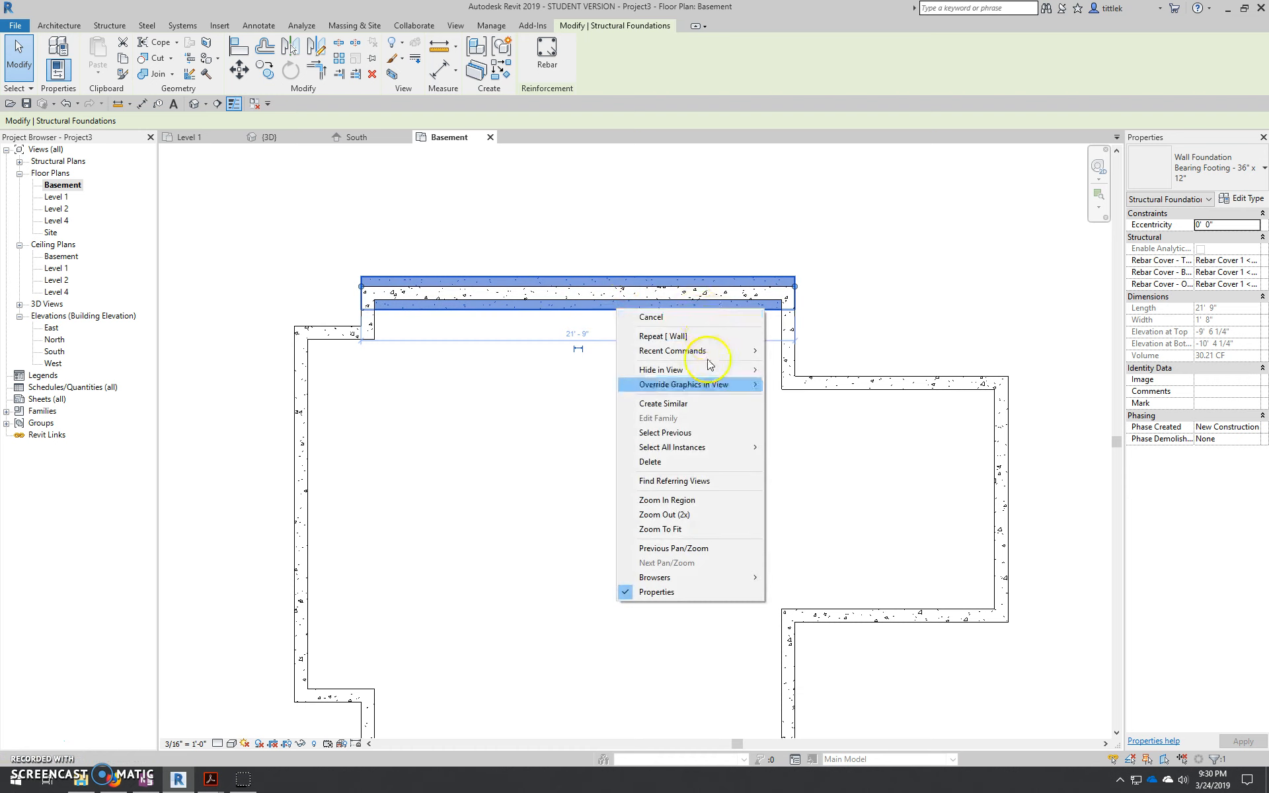
pyautogui.click(663, 403)
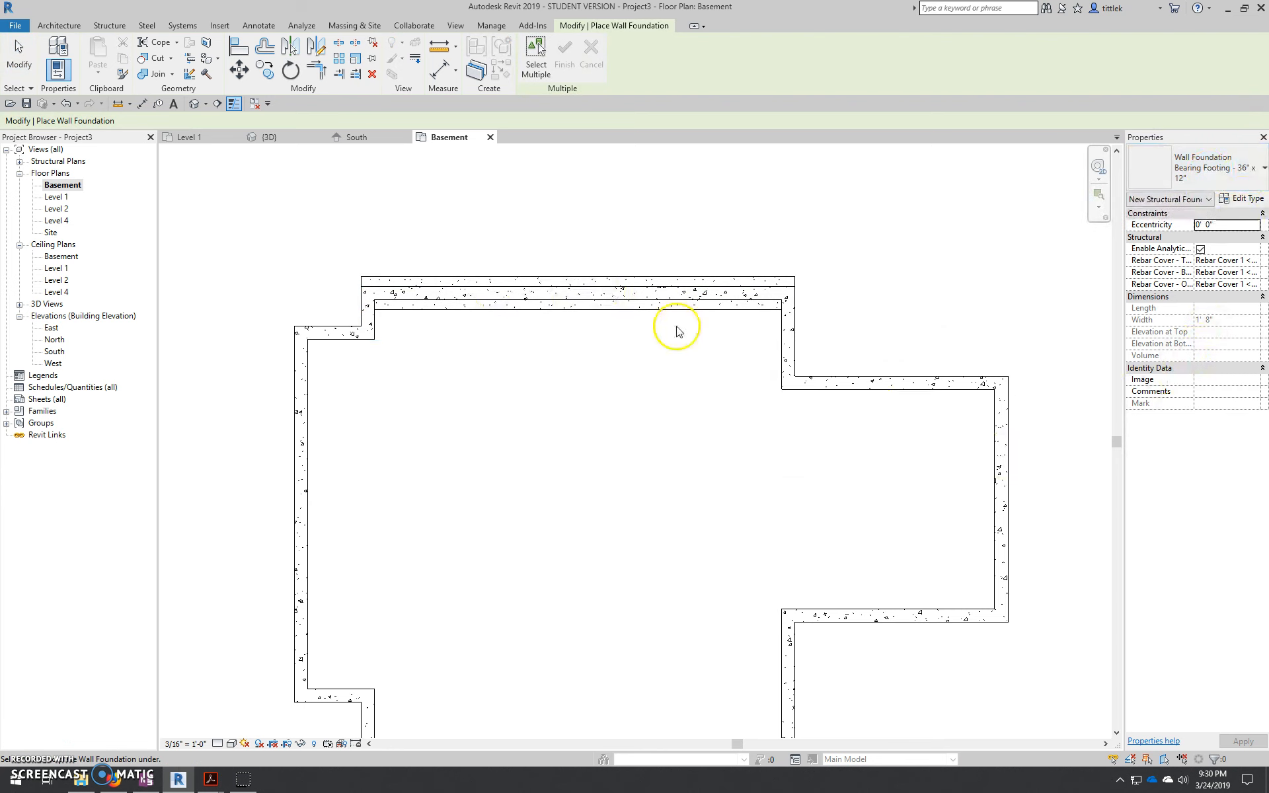
pyautogui.click(884, 376)
pyautogui.click(1002, 467)
pyautogui.click(931, 624)
pyautogui.scroll(-3, 791, 501)
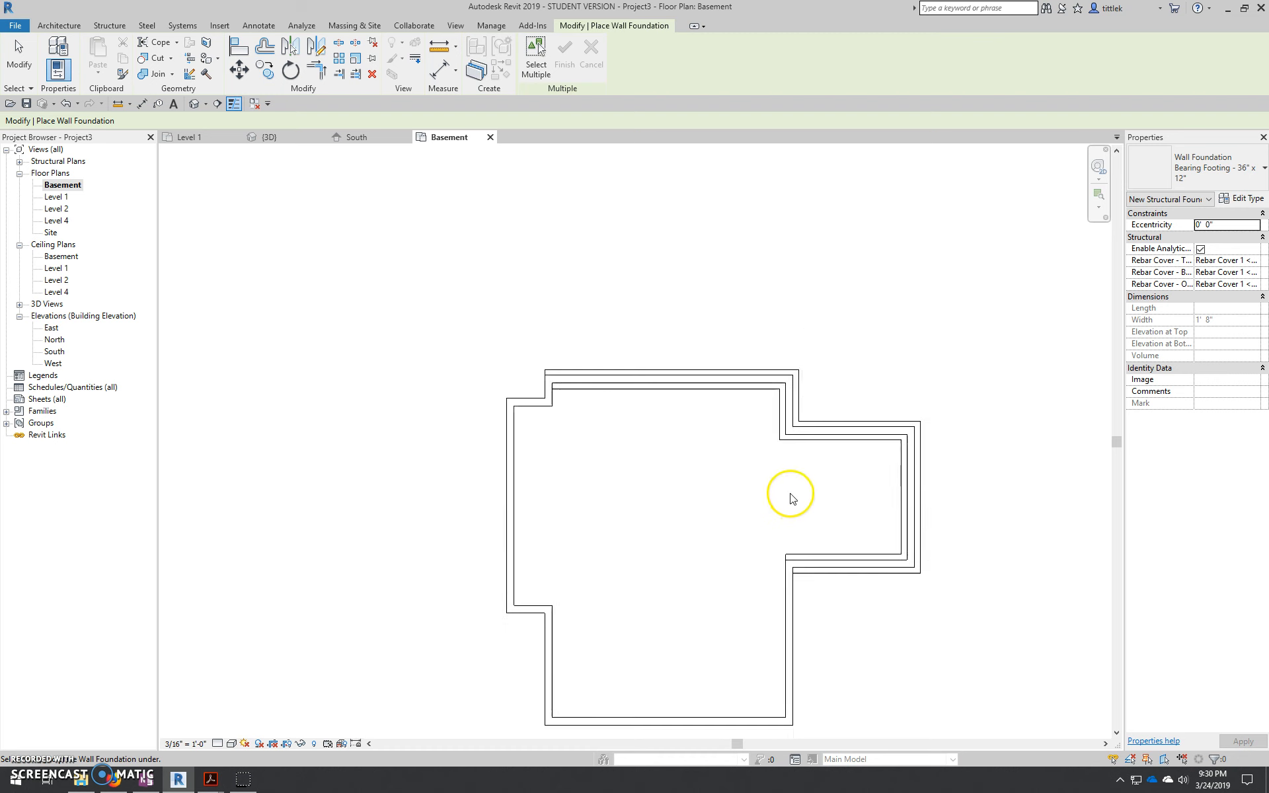
pyautogui.click(800, 600)
pyautogui.click(794, 622)
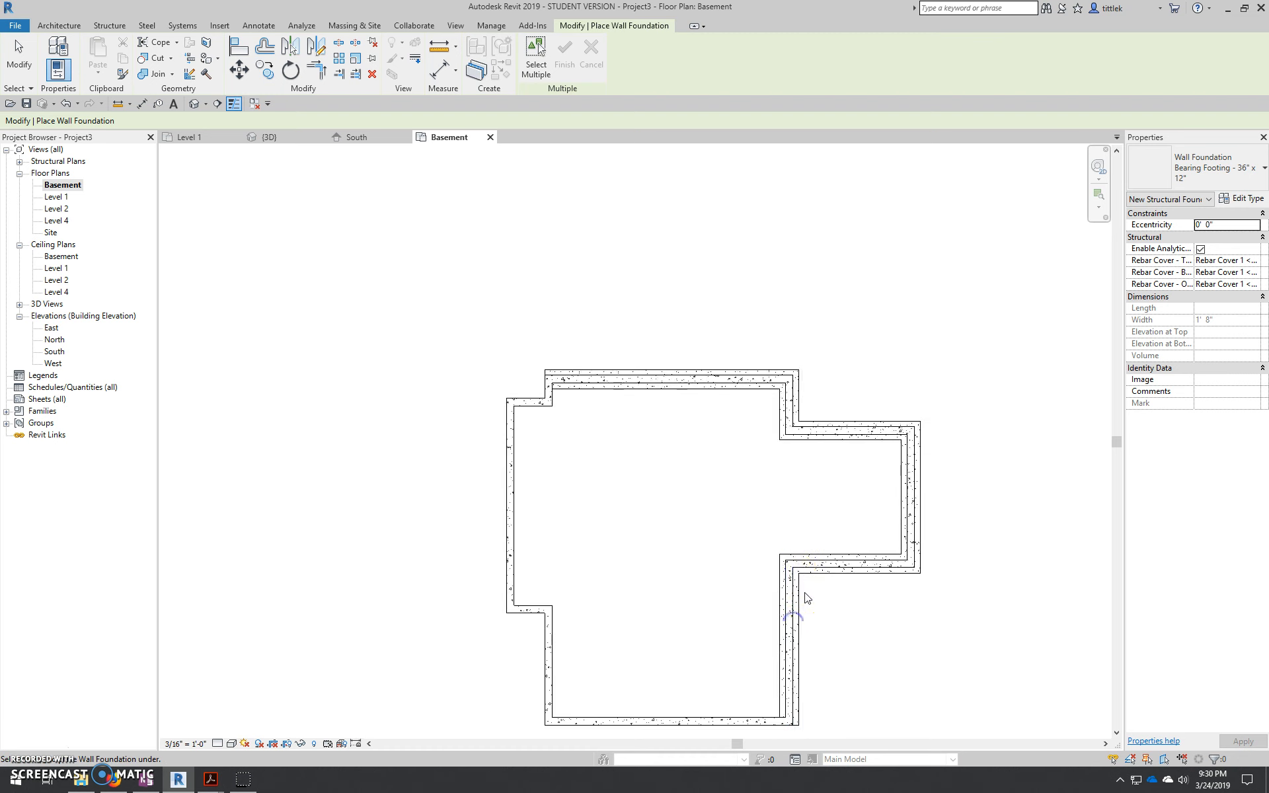
# Step: Add bearing footings under the south basement wall and the remaining walls along the west side to complete the perimeter
pyautogui.click(722, 722)
pyautogui.click(552, 653)
pyautogui.click(525, 608)
pyautogui.click(513, 536)
pyautogui.click(527, 401)
pyautogui.click(545, 387)
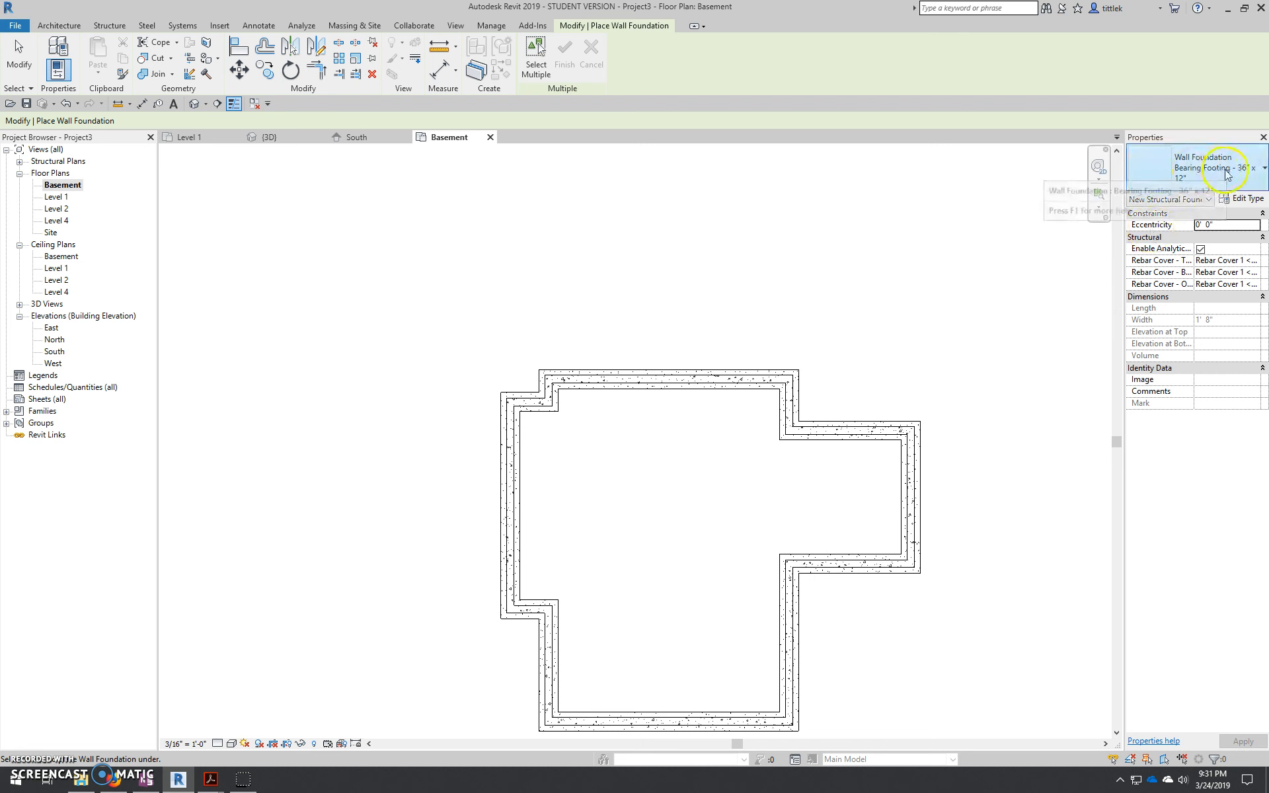
# Step: Rename the wall foundation type to Bearing Footing - 20" x 10"
pyautogui.click(1247, 197)
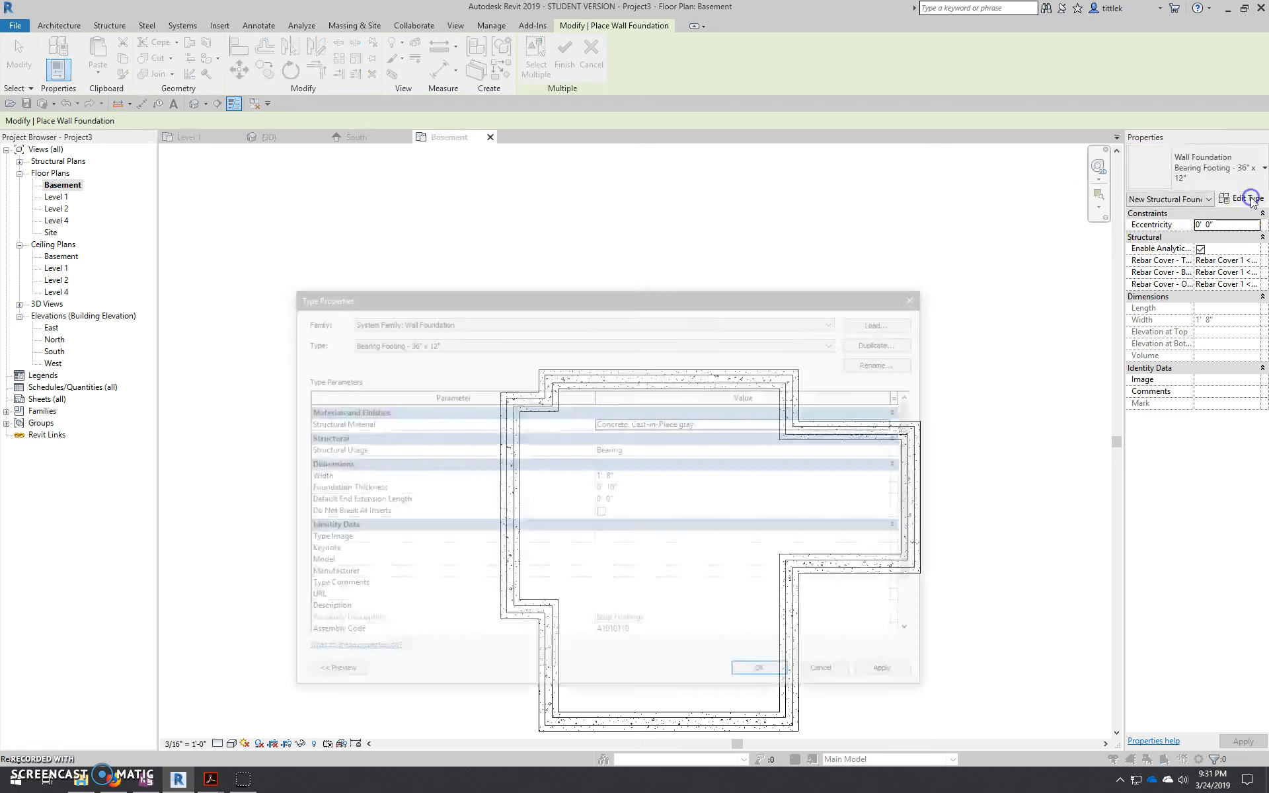
pyautogui.click(880, 363)
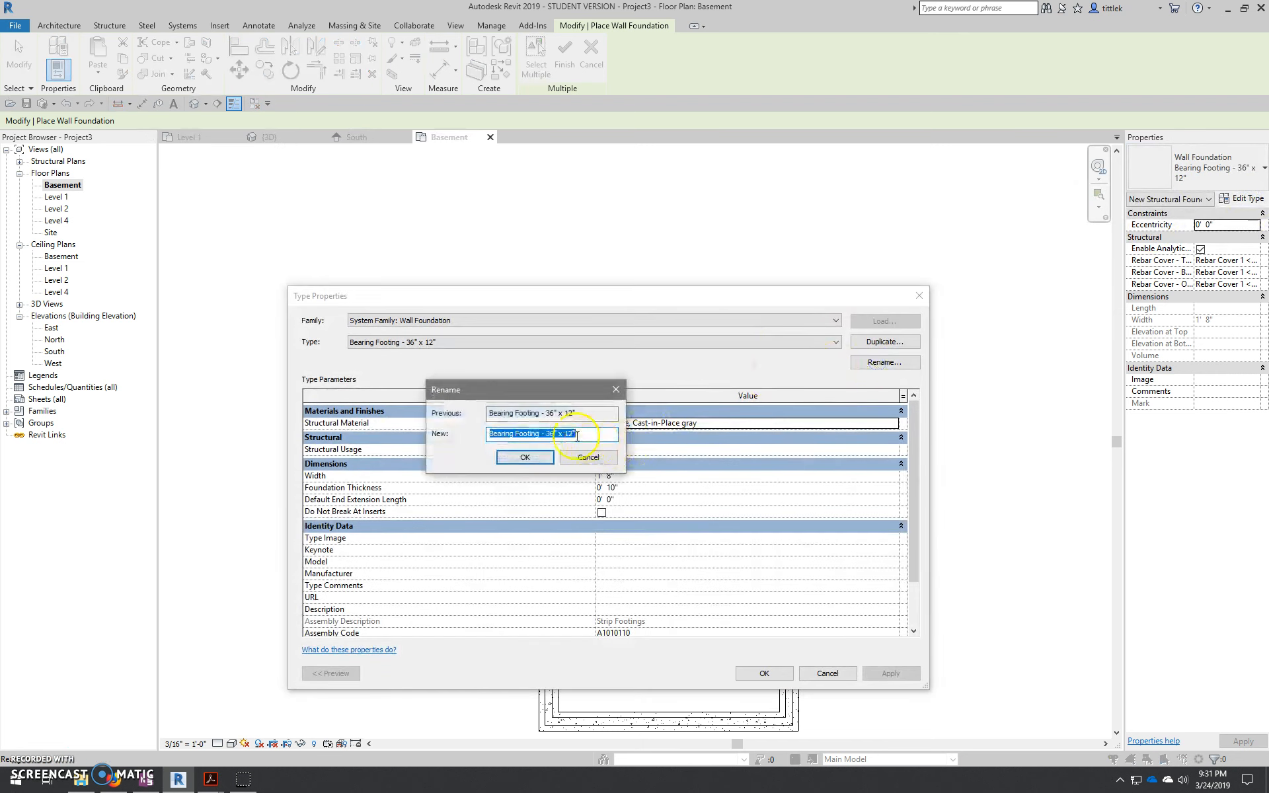
pyautogui.doubleClick(552, 432)
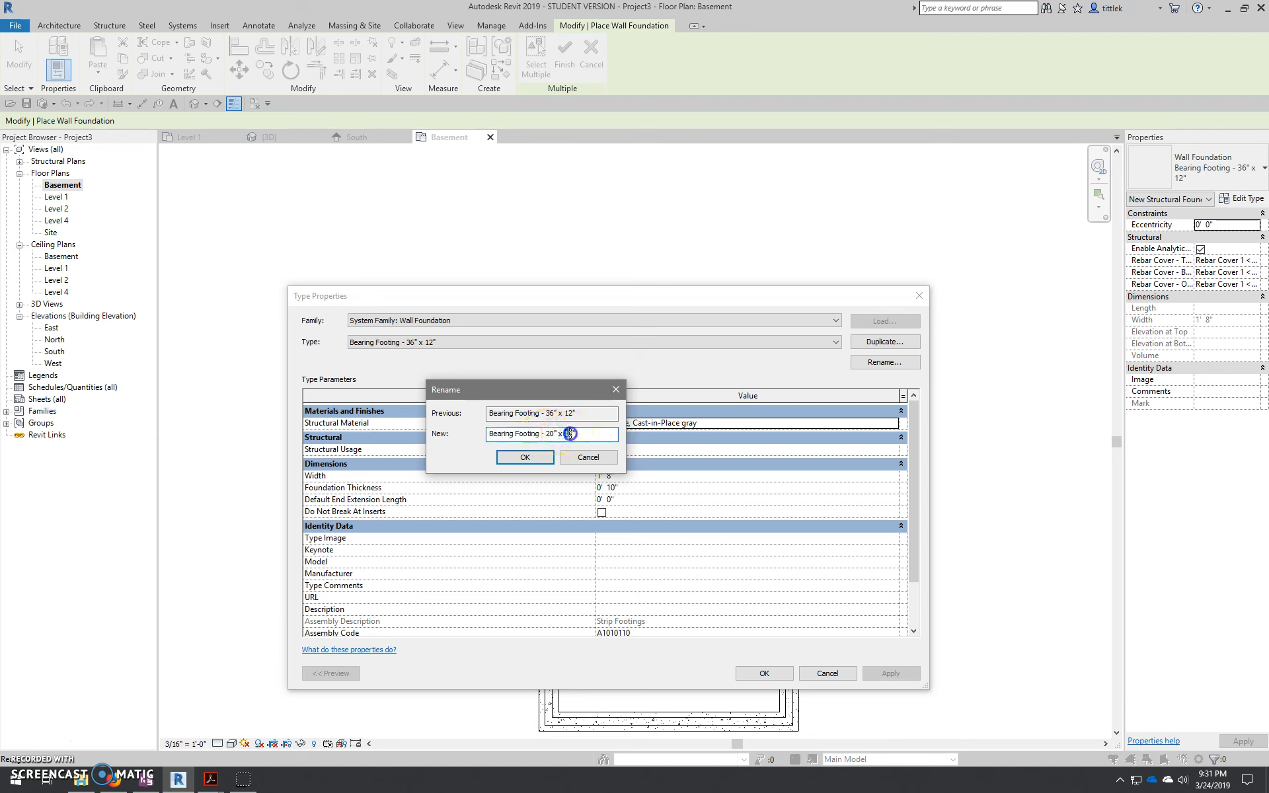
pyautogui.click(525, 456)
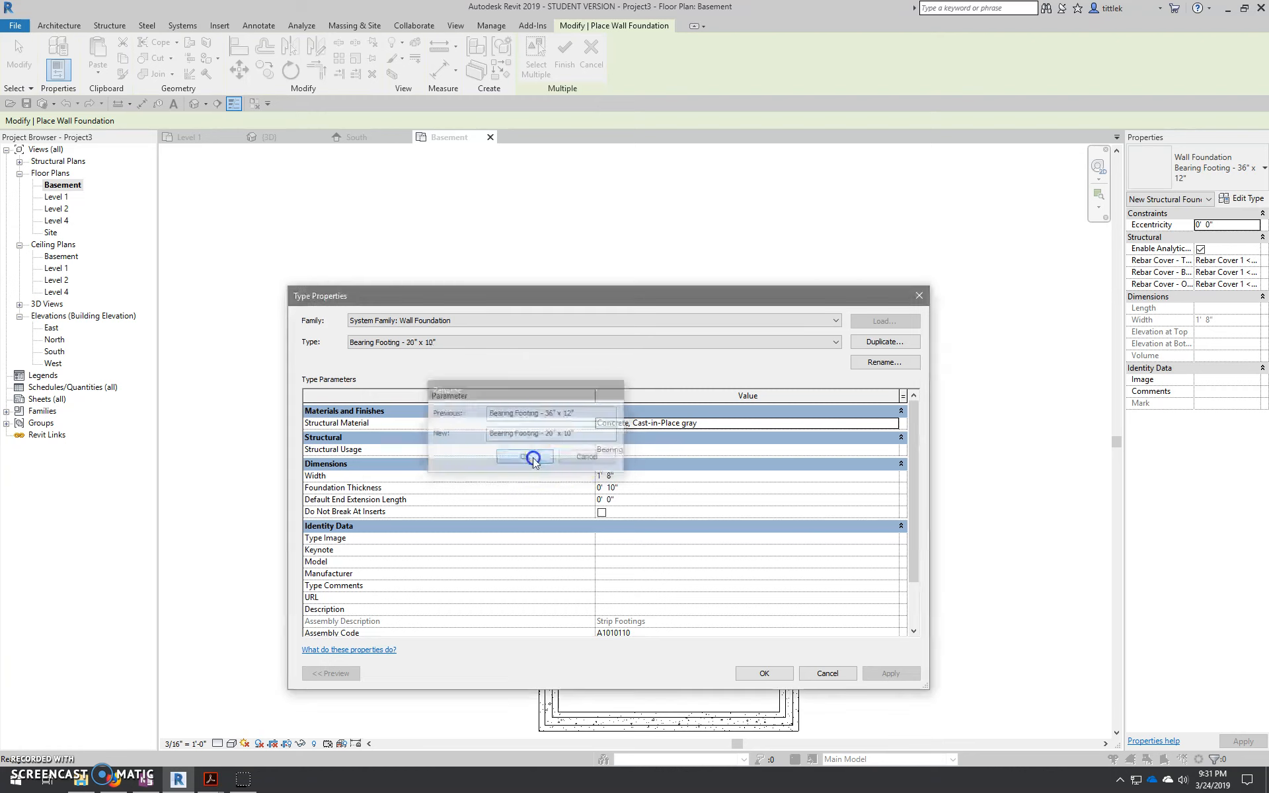
pyautogui.click(764, 673)
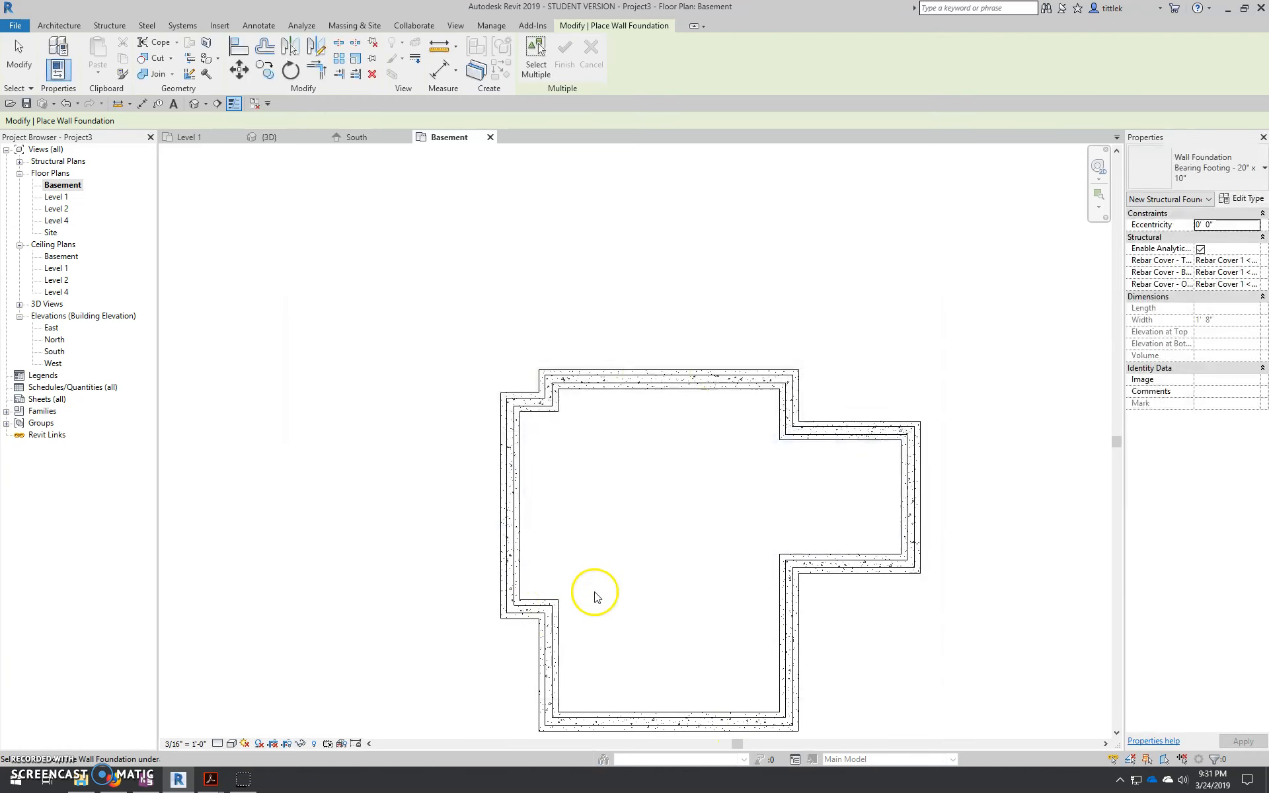
pyautogui.moveTo(596, 594); pyautogui.dragTo(602, 483, button='middle')
pyautogui.moveTo(678, 450); pyautogui.dragTo(615, 479, button='middle')
pyautogui.scroll(1, 606, 476)
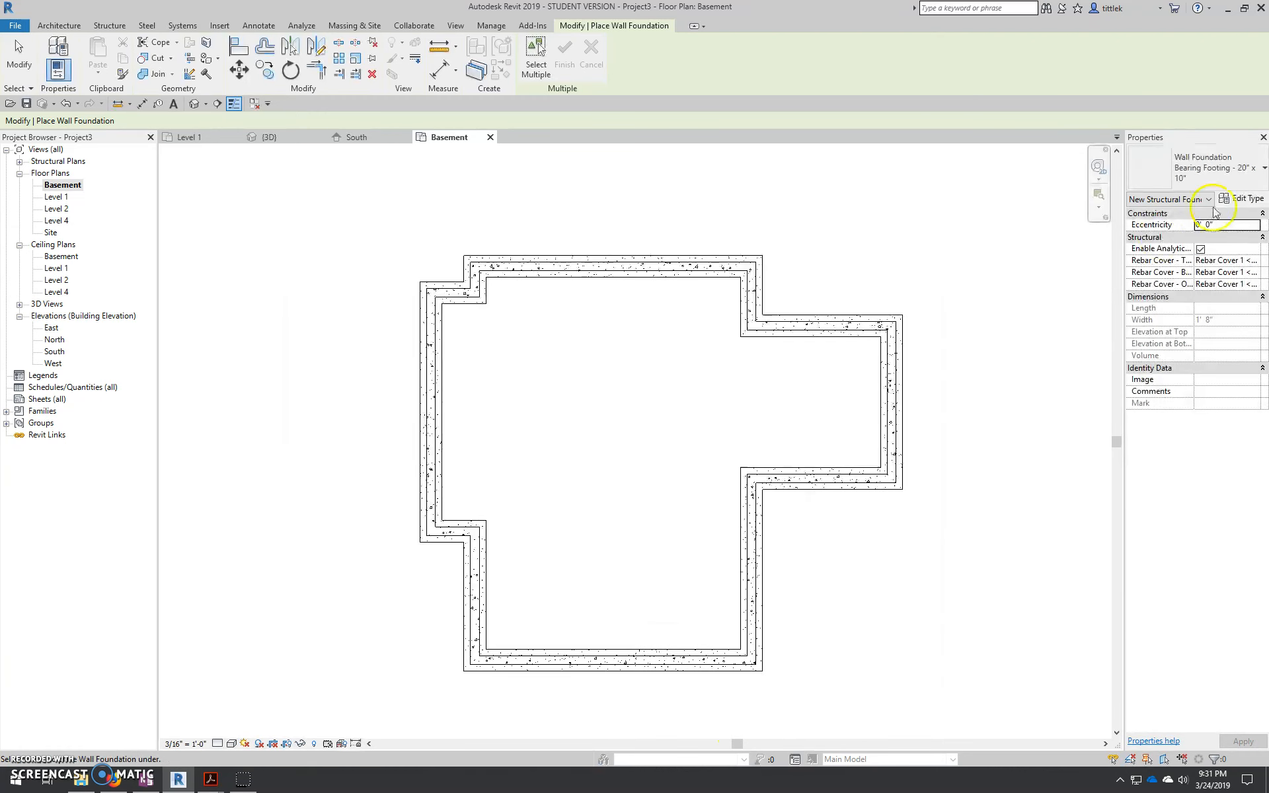